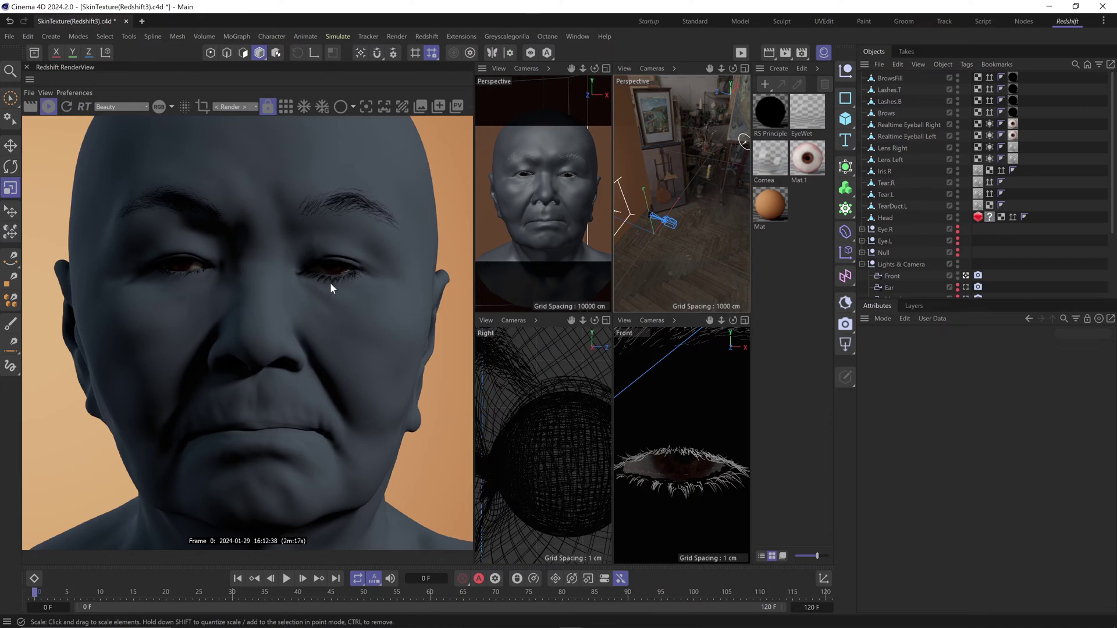
Step: Examine how the lights, camera and backdrop are arranged around the head in the perspective view
drag(678, 188, 674, 129)
key(3)
key(1)
mouse_move(652, 189)
mouse_down()
mouse_move(678, 206)
mouse_move(653, 207)
mouse_up()
key(1)
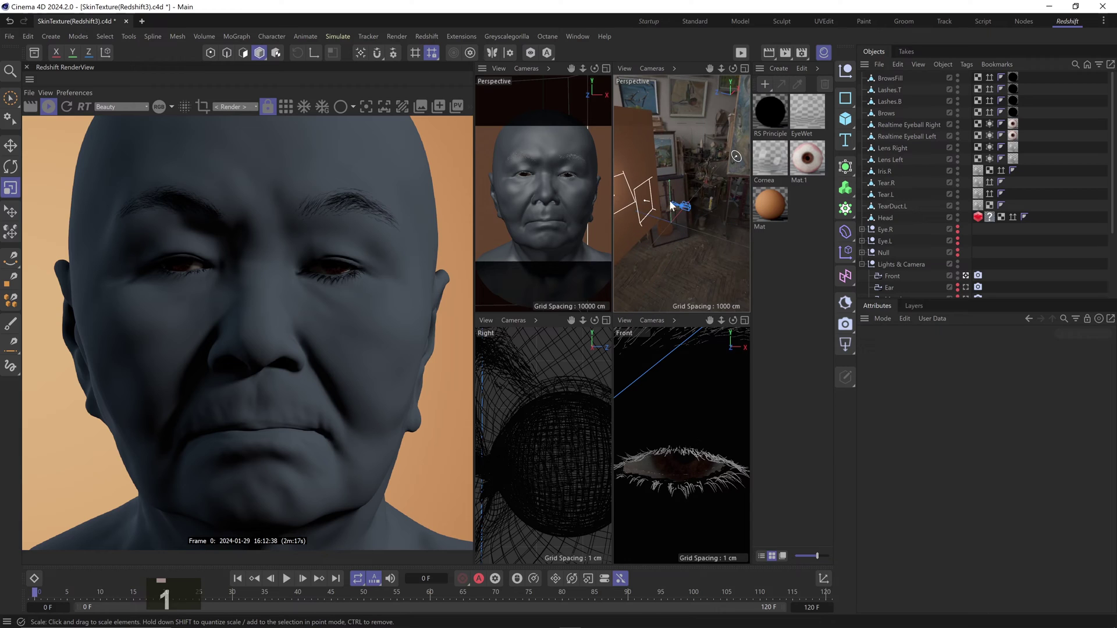
key(3)
mouse_move(670, 213)
mouse_down()
mouse_move(738, 190)
mouse_move(653, 205)
mouse_up()
key(1)
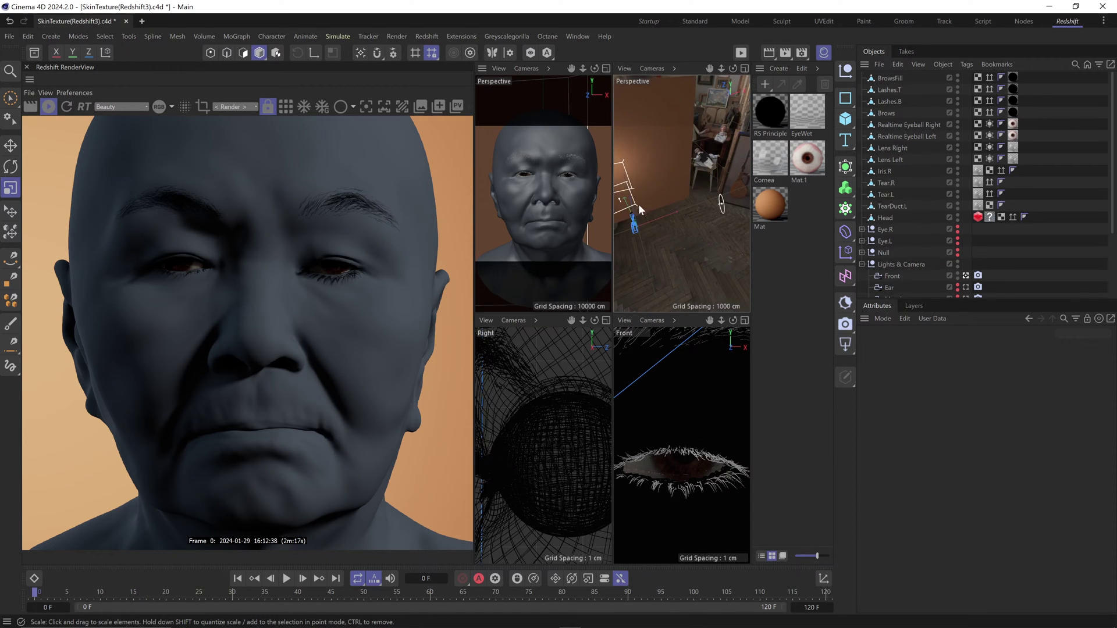
Step: Toggle the key, background, rim and dome lights off and back on to compare their effect on the render
scroll(931, 203, down, 3)
click(965, 269)
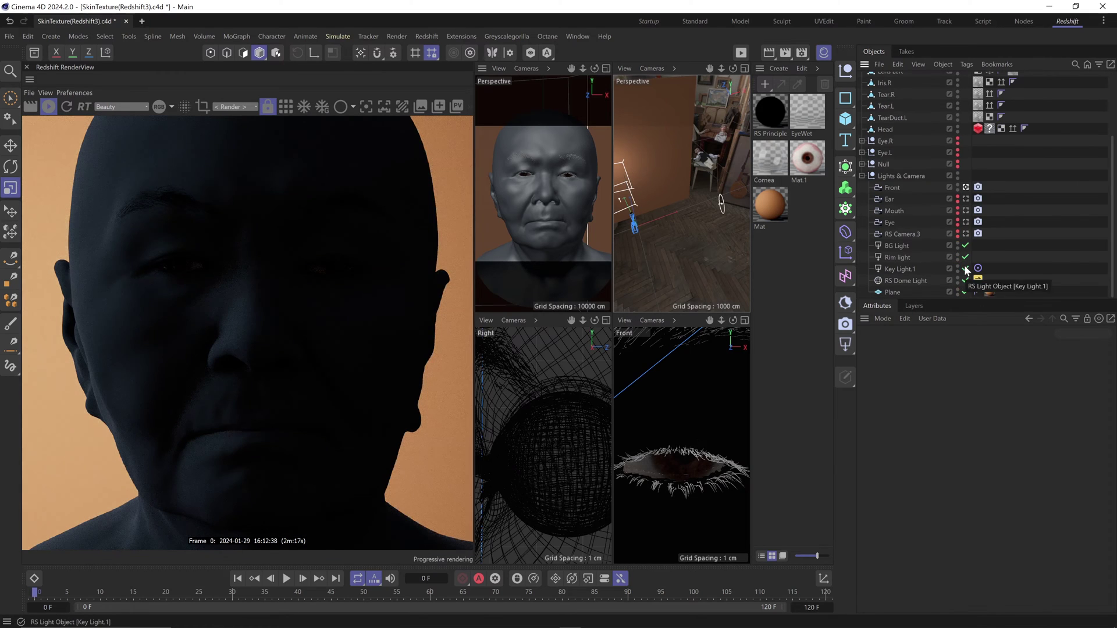
click(965, 269)
click(965, 245)
click(965, 245)
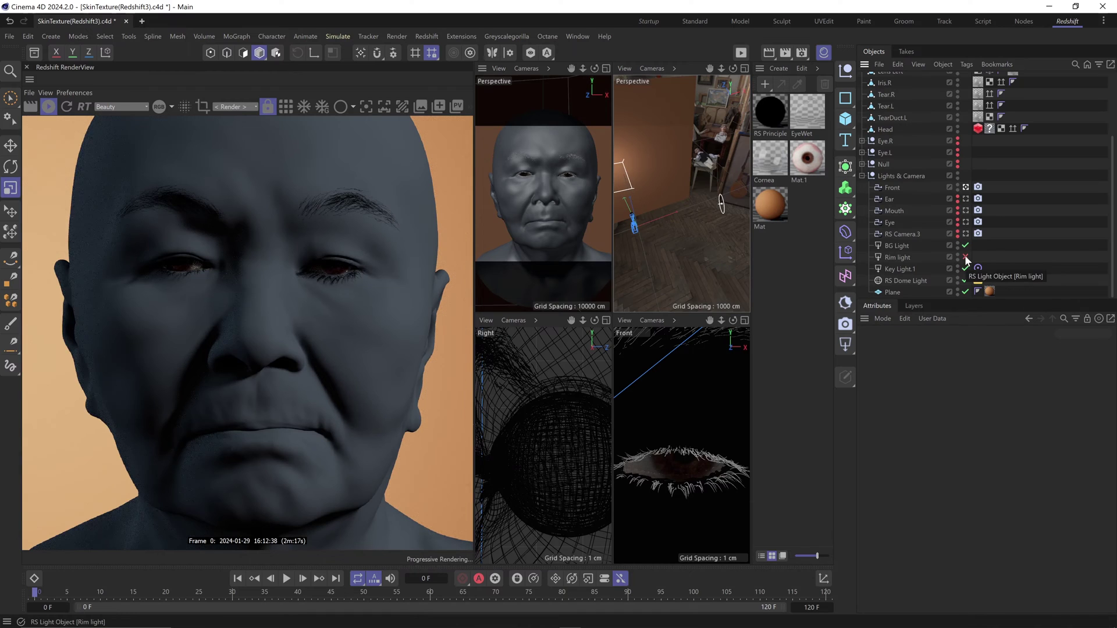
click(965, 281)
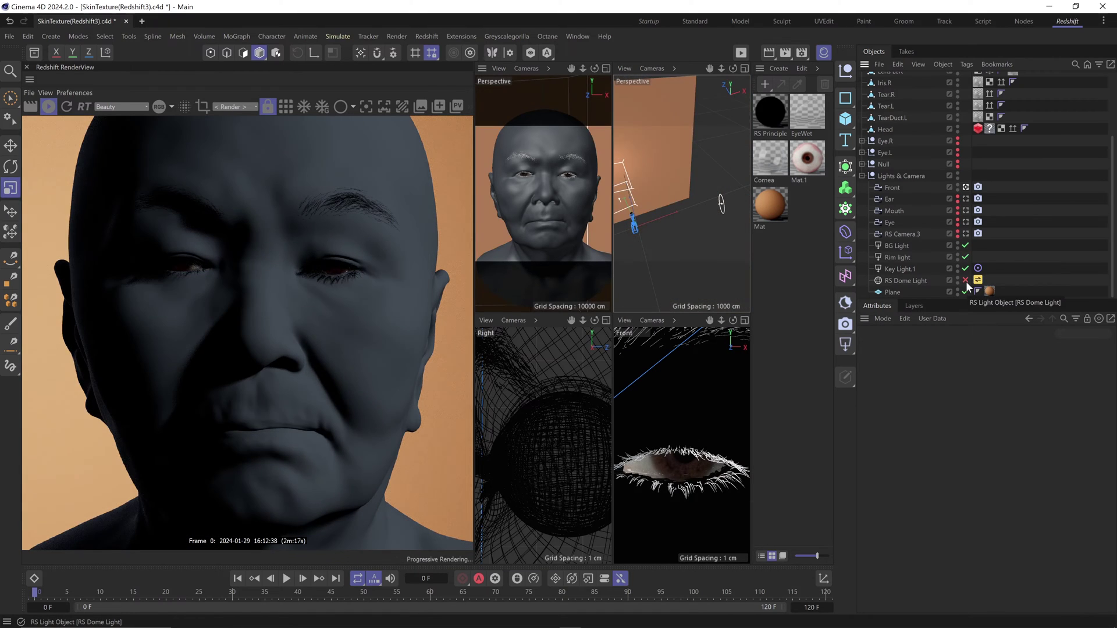
click(965, 281)
key(1)
drag(659, 196, 676, 216)
key(2)
key(3)
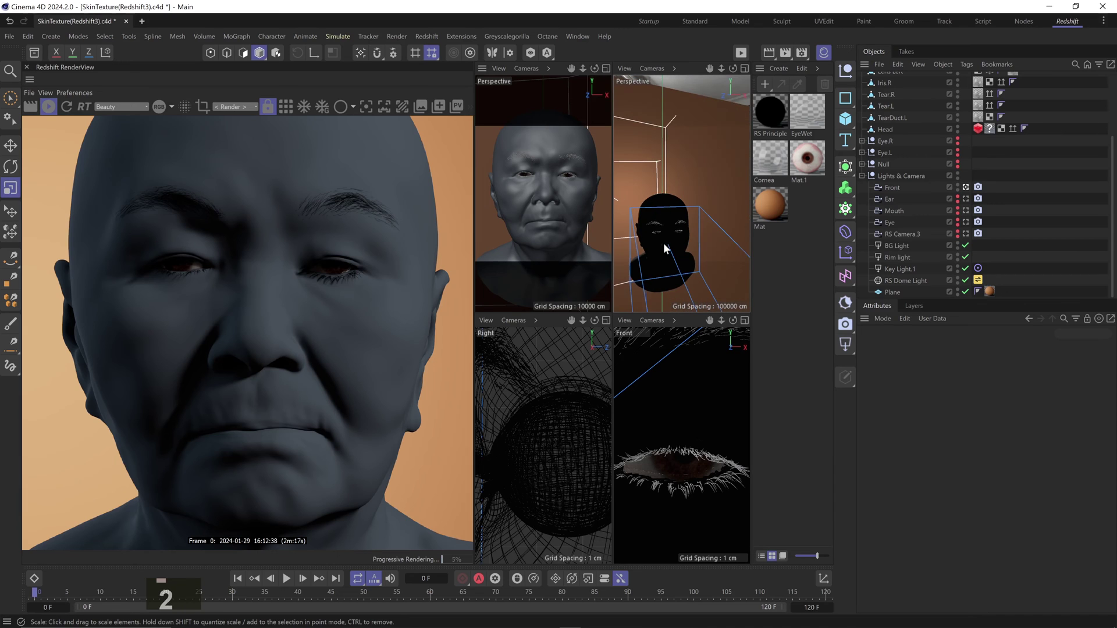
click(845, 118)
click(925, 206)
key(1)
drag(678, 258, 674, 223)
key(3)
mouse_move(675, 224)
mouse_down()
mouse_move(672, 250)
mouse_move(707, 247)
mouse_move(690, 240)
mouse_up()
key(ctrl+z)
key(Delete)
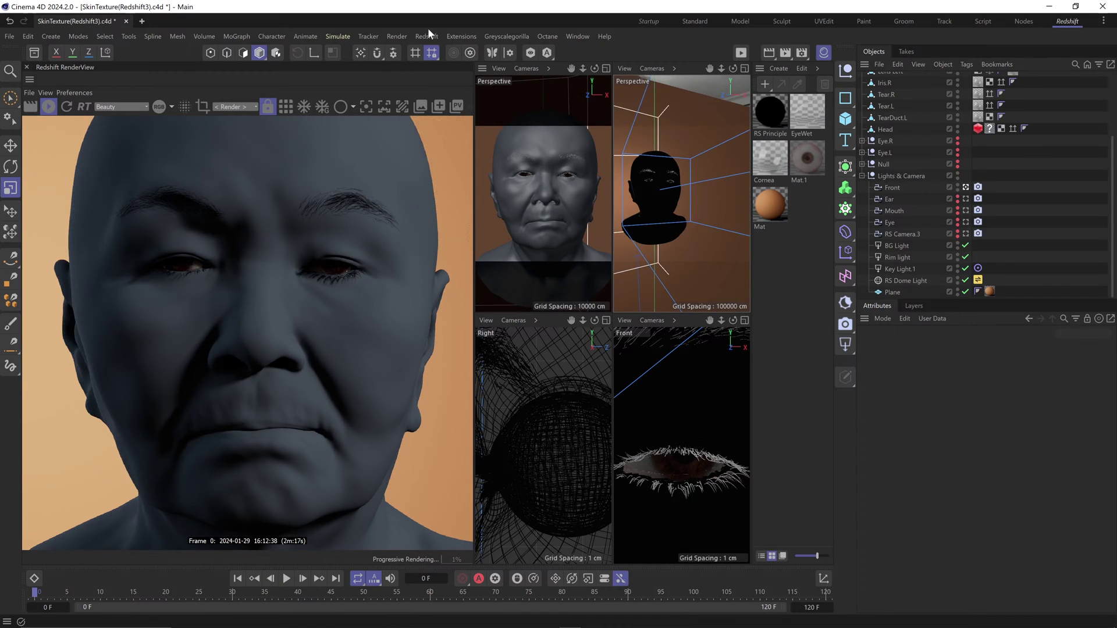
Step: Create a Redshift Standard material and open its graph in the Node Editor with room for texture nodes
click(426, 36)
mouse_move(459, 96)
click(578, 103)
double_click(777, 111)
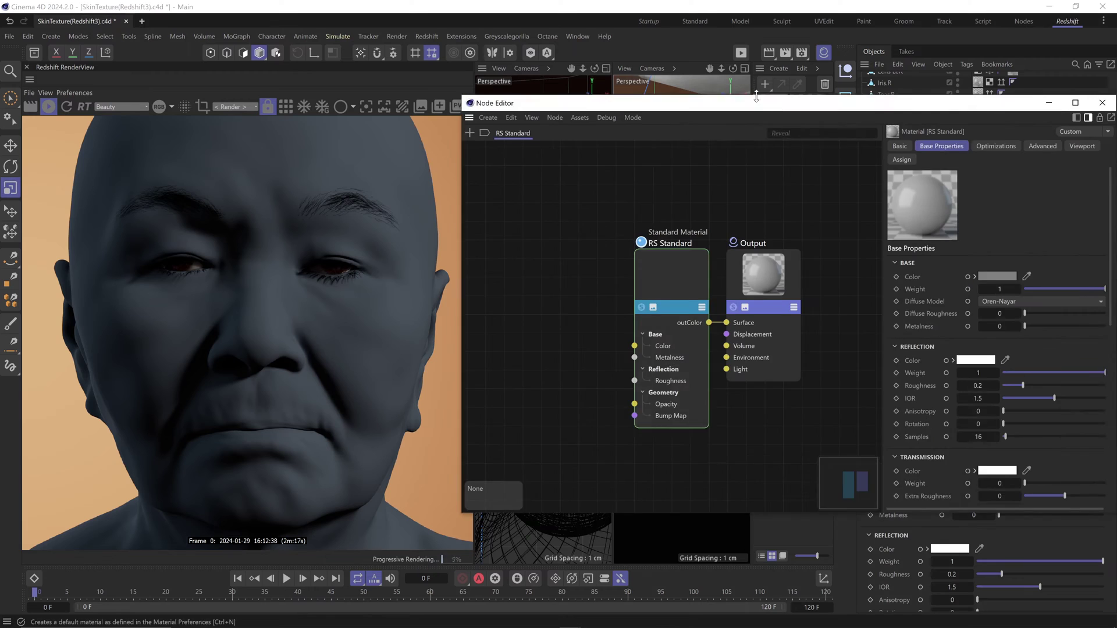
drag(696, 542, 696, 587)
drag(621, 91, 670, 91)
scroll(669, 250, down, 3)
middle_drag(668, 250, 734, 239)
middle_drag(733, 240, 782, 249)
Step: Switch to File Explorer and add the Albedo, Cavity, Normals, Specular and XYZ displacement maps from Final Maps to the node graph
key(alt+Tab)
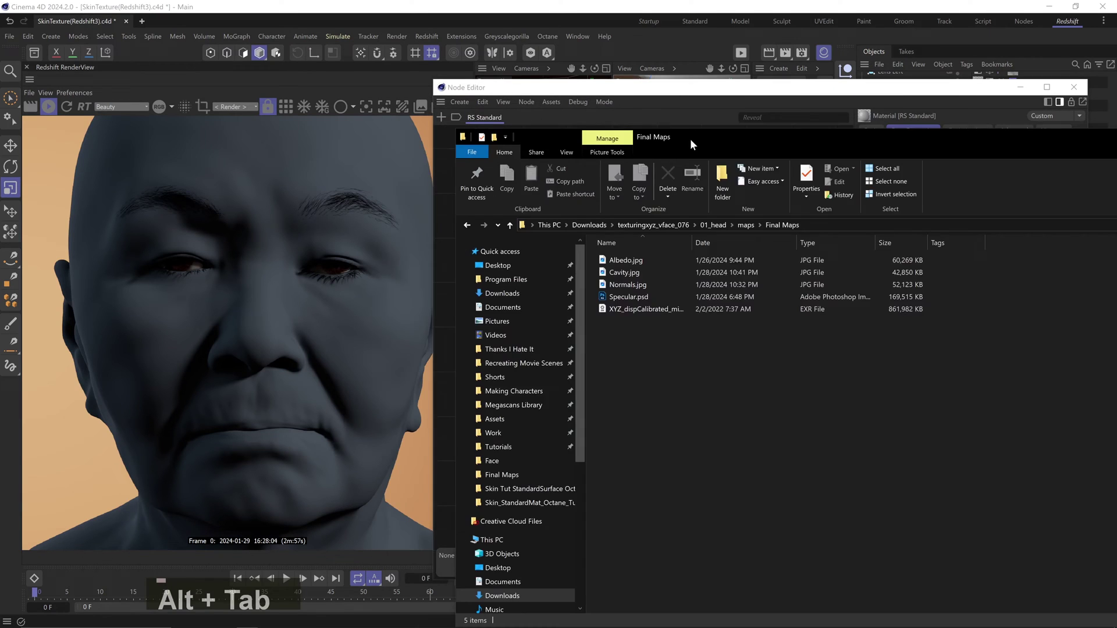
drag(690, 138, 653, 313)
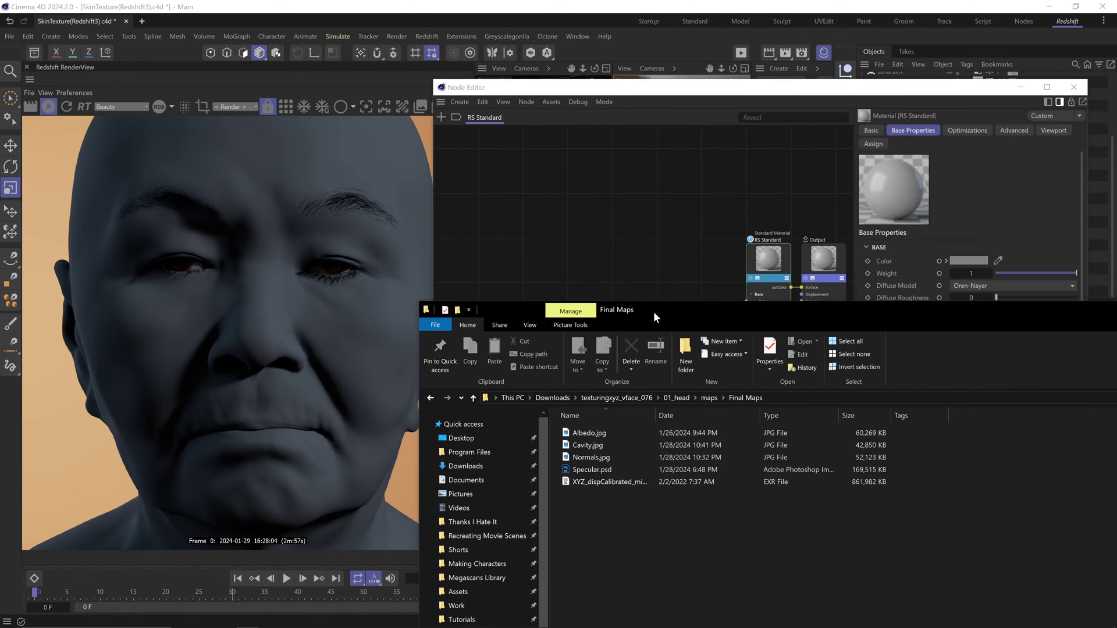
click(591, 460)
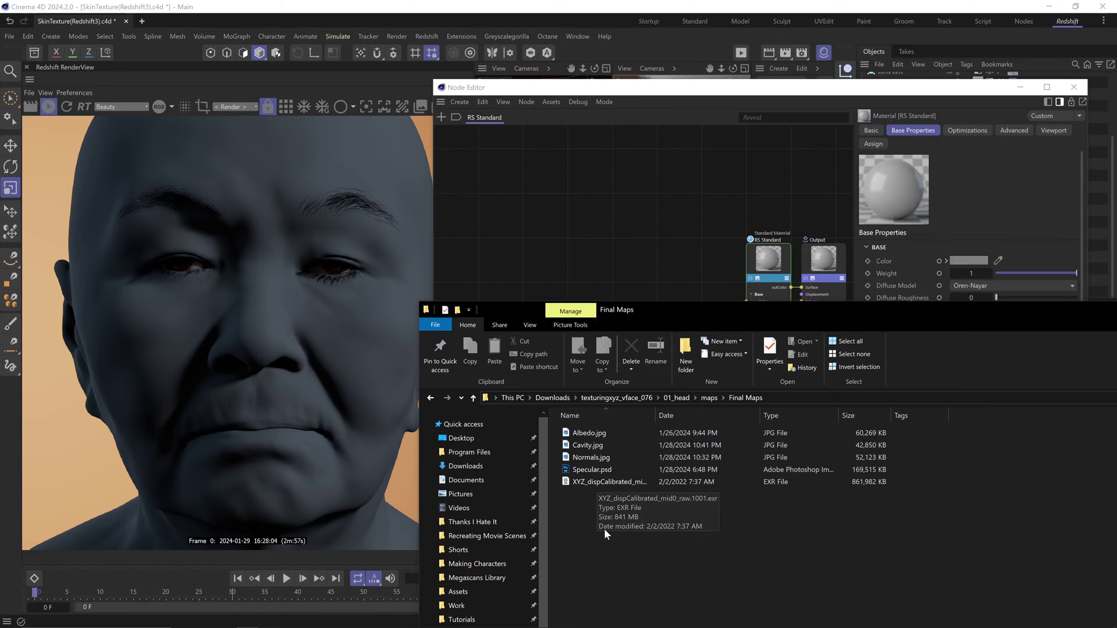
drag(603, 529, 556, 232)
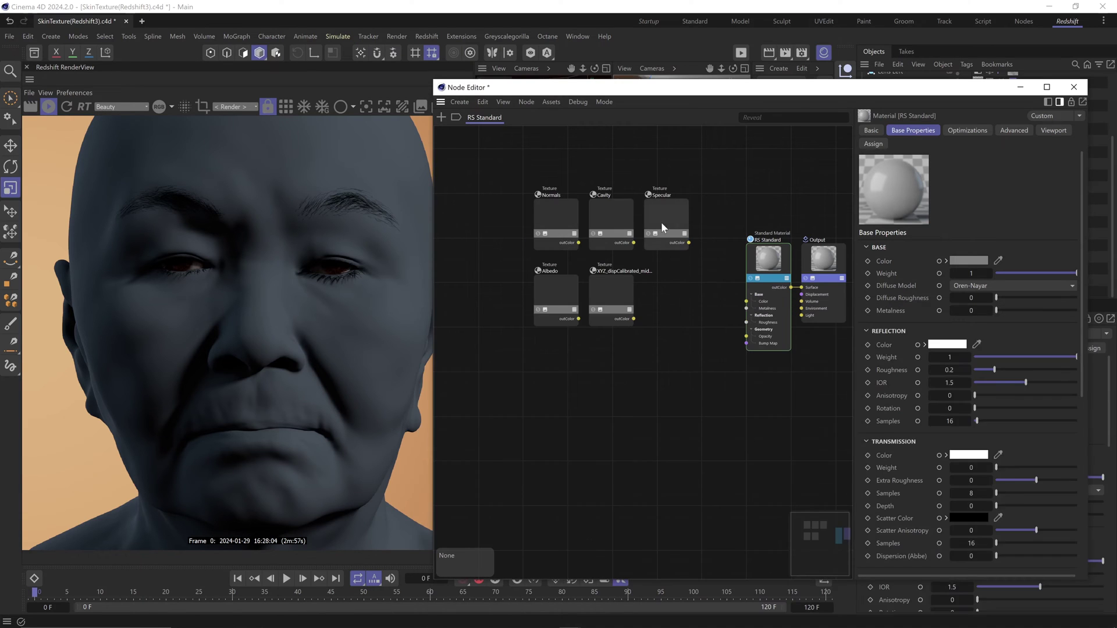
Step: Arrange the Albedo, Cavity, Specular and Normals textures in a column and place the displacement texture below the material node
click(557, 212)
drag(609, 294, 744, 538)
drag(611, 215, 505, 274)
drag(669, 214, 509, 347)
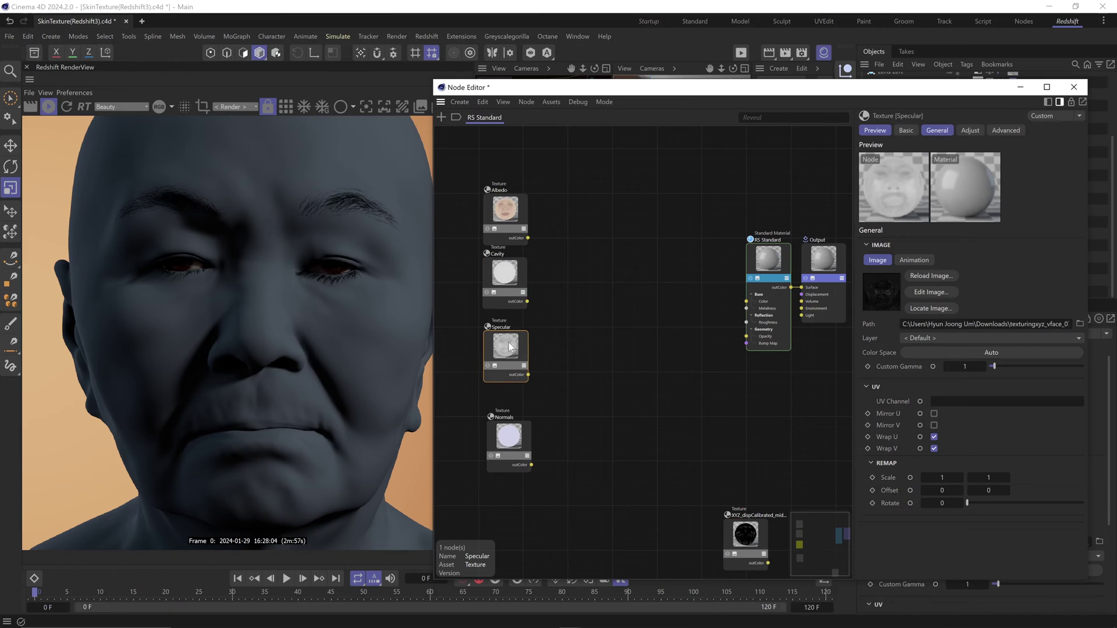
Step: Set the color space of the Normals texture to Raw
click(513, 445)
click(1000, 350)
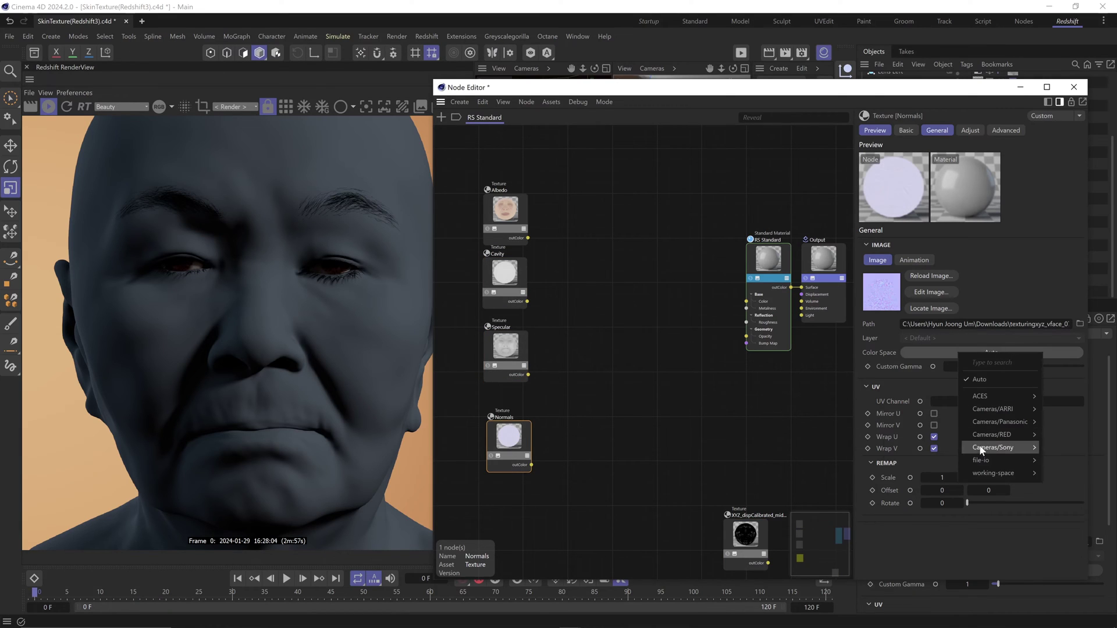
mouse_move(962, 459)
click(876, 538)
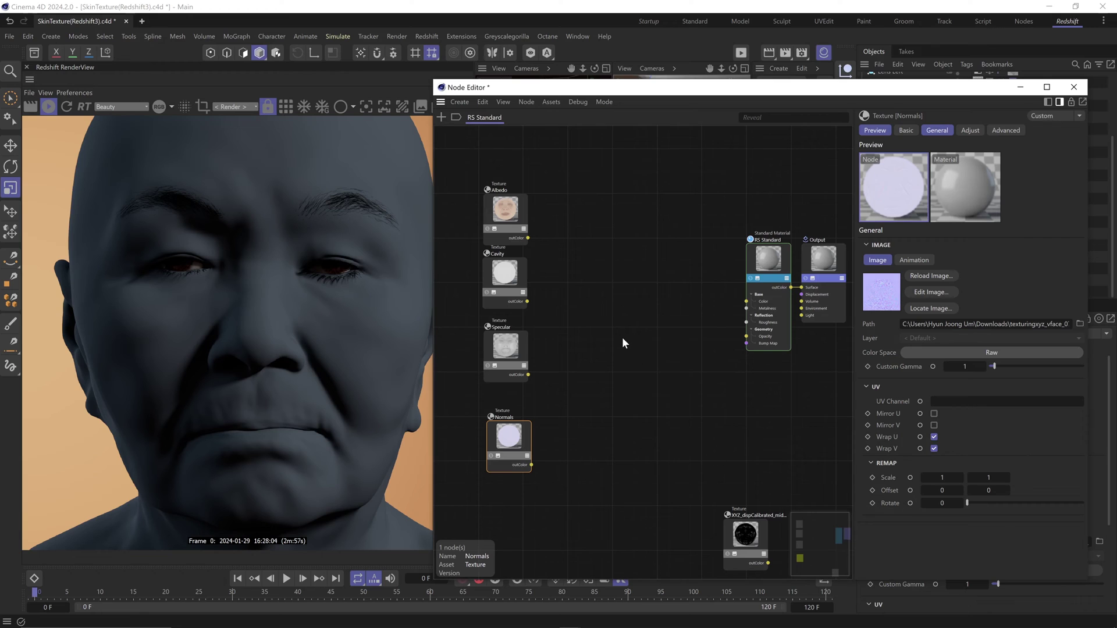
Step: Set the color space of the displacement, Specular and Cavity textures to Raw together
click(741, 536)
shift+click(507, 348)
shift+click(502, 274)
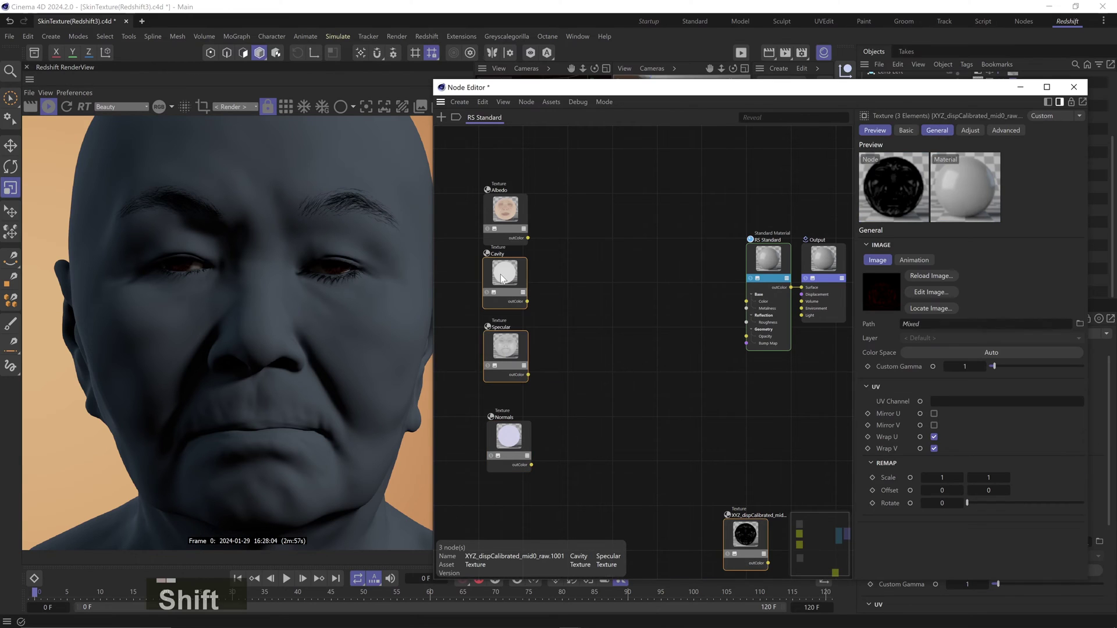
click(959, 355)
mouse_move(953, 459)
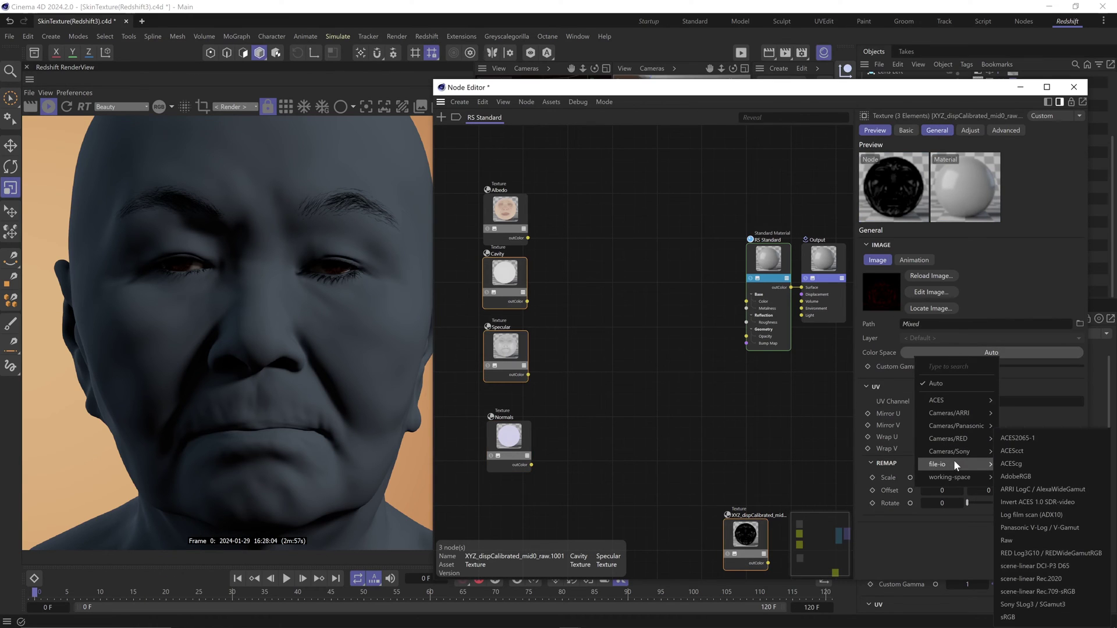
click(1025, 534)
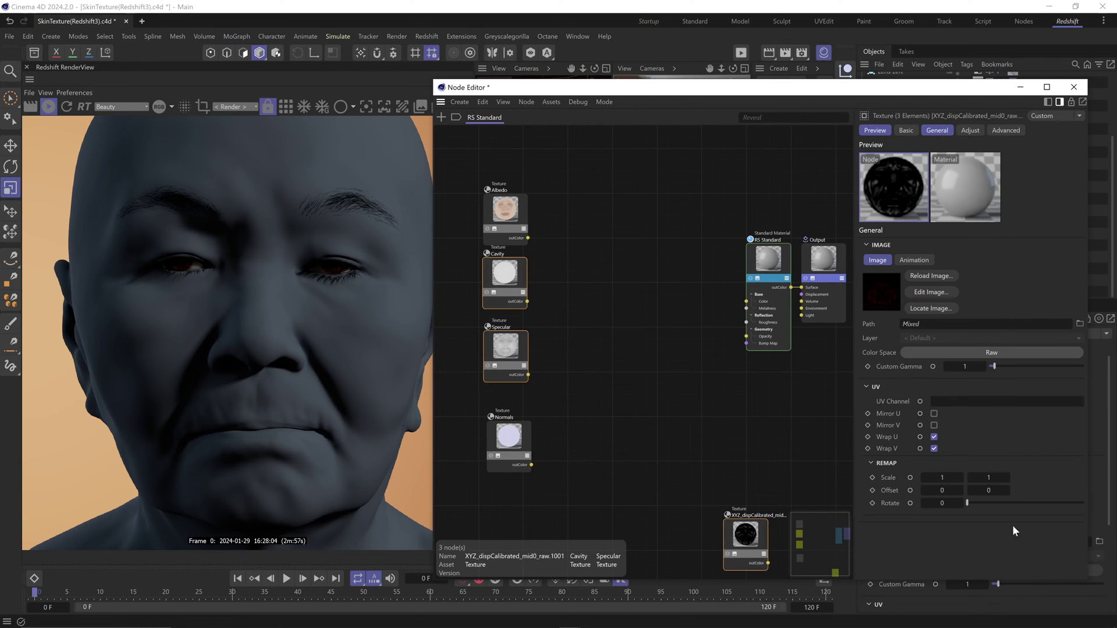
click(630, 270)
Step: Assign the RS Standard material to the Head in place of its missing material, and open the Head's Redshift Object tag
drag(639, 87, 640, 243)
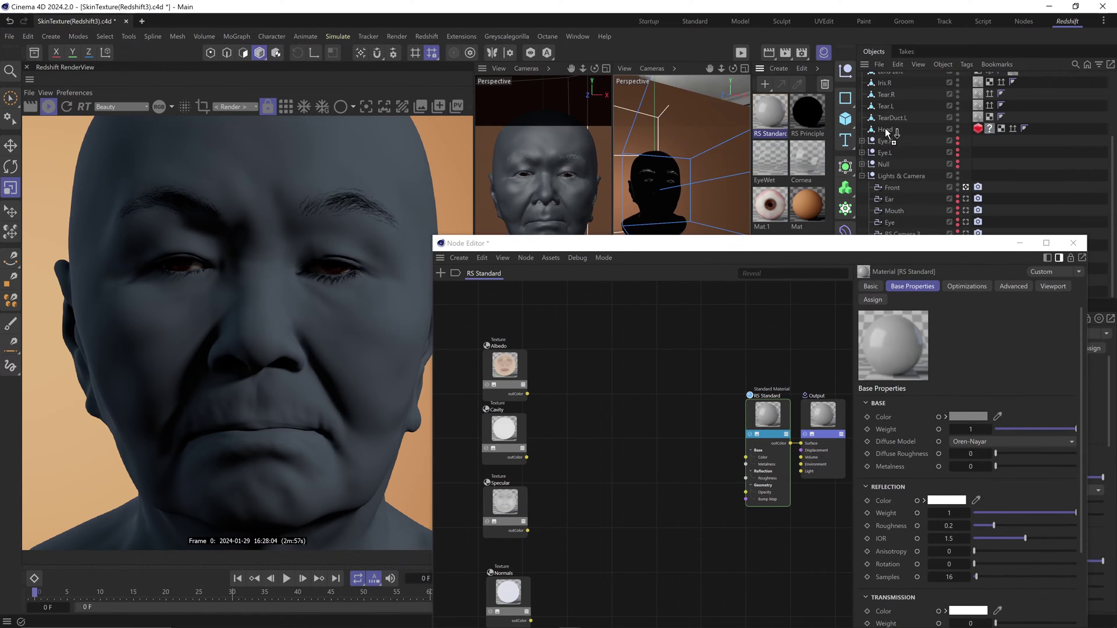
key(Delete)
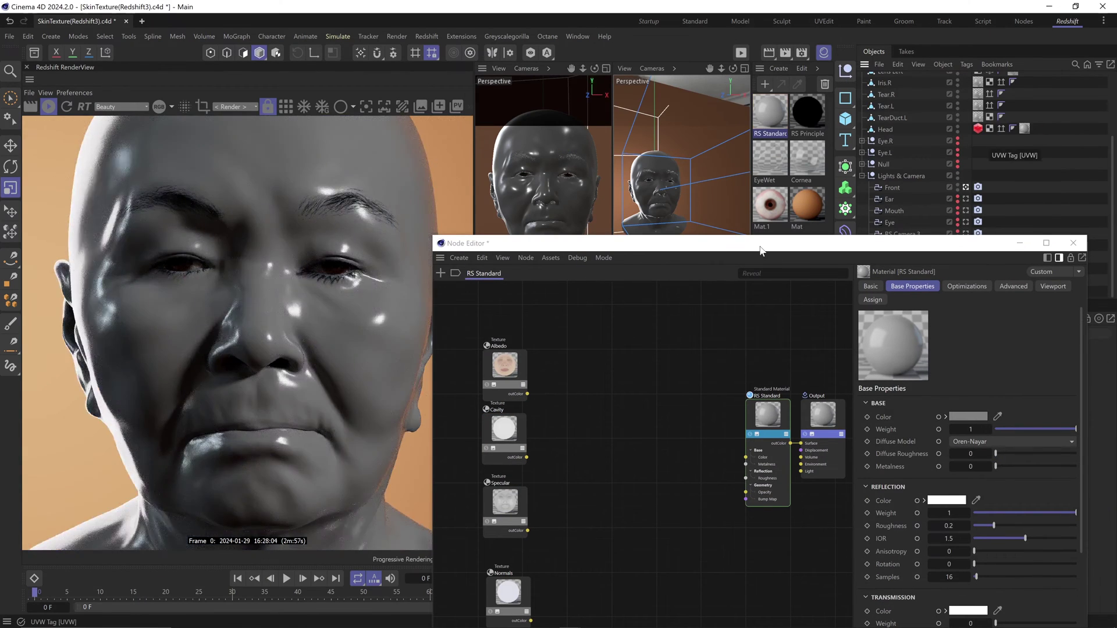
click(977, 127)
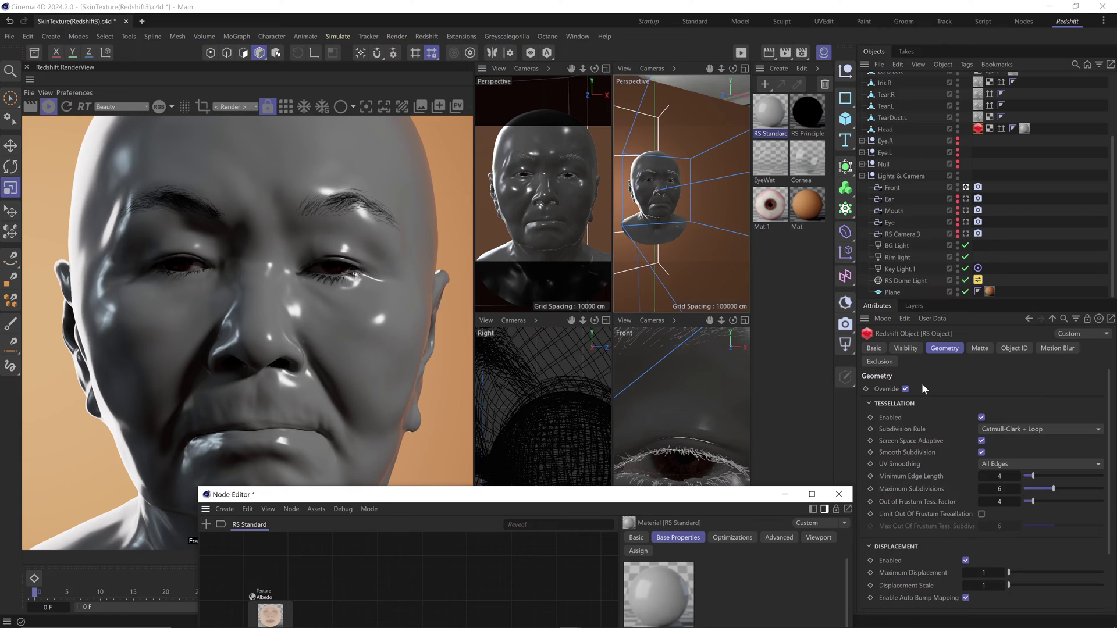
drag(638, 499, 874, 84)
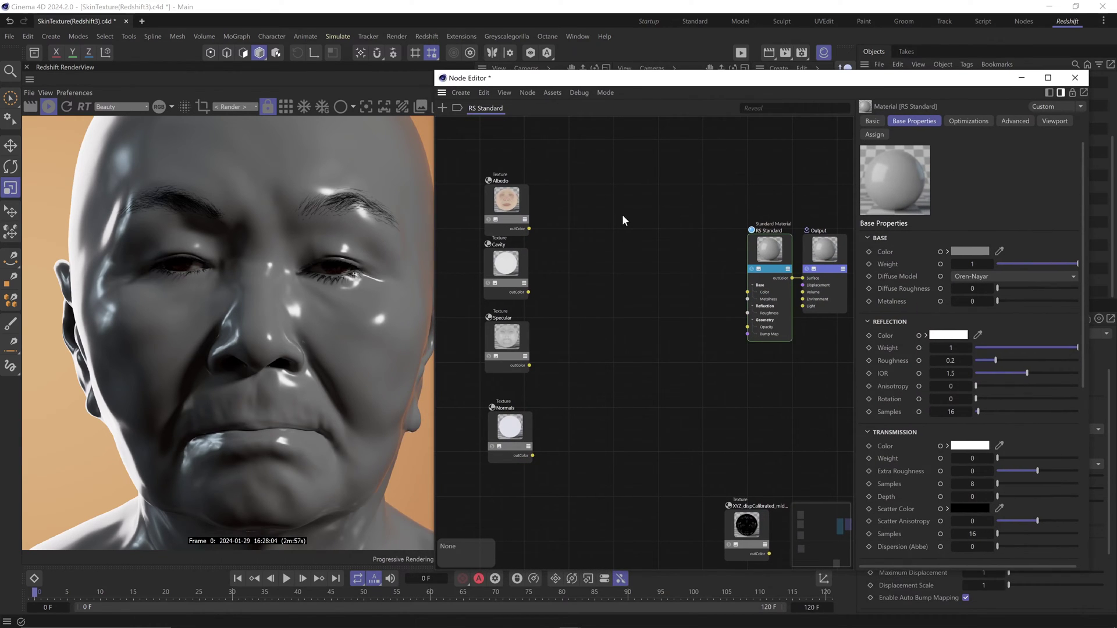
Step: Add a Color Layer node with Albedo as base color and Cavity as Layer 1 mask, preview it, and disable Layer 1
text(clayer)
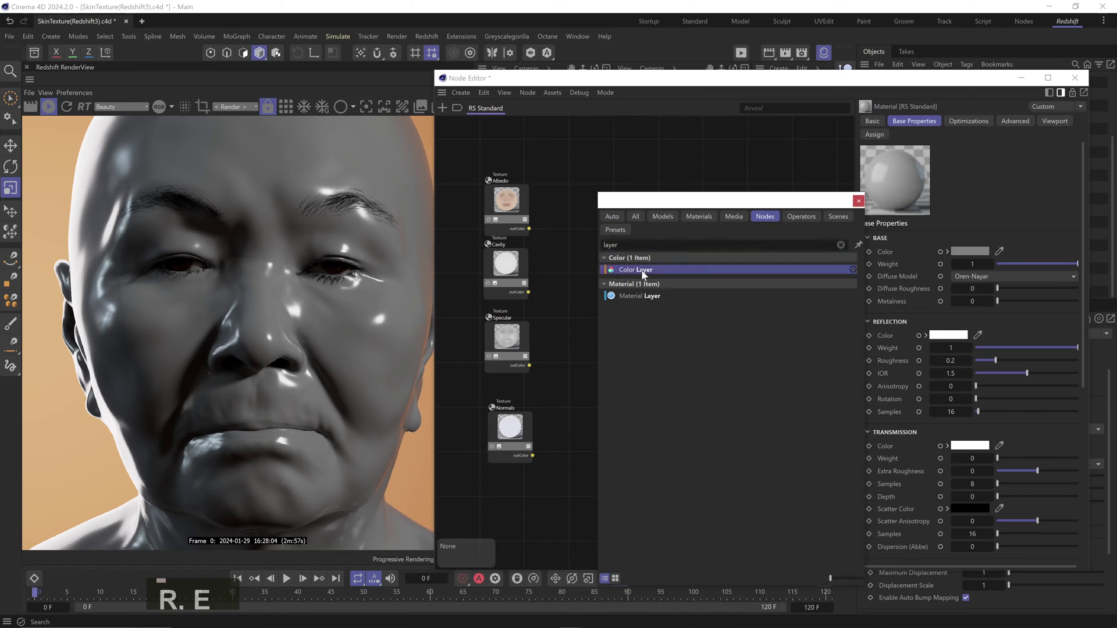
key(Return)
drag(623, 244, 621, 246)
drag(527, 291, 630, 265)
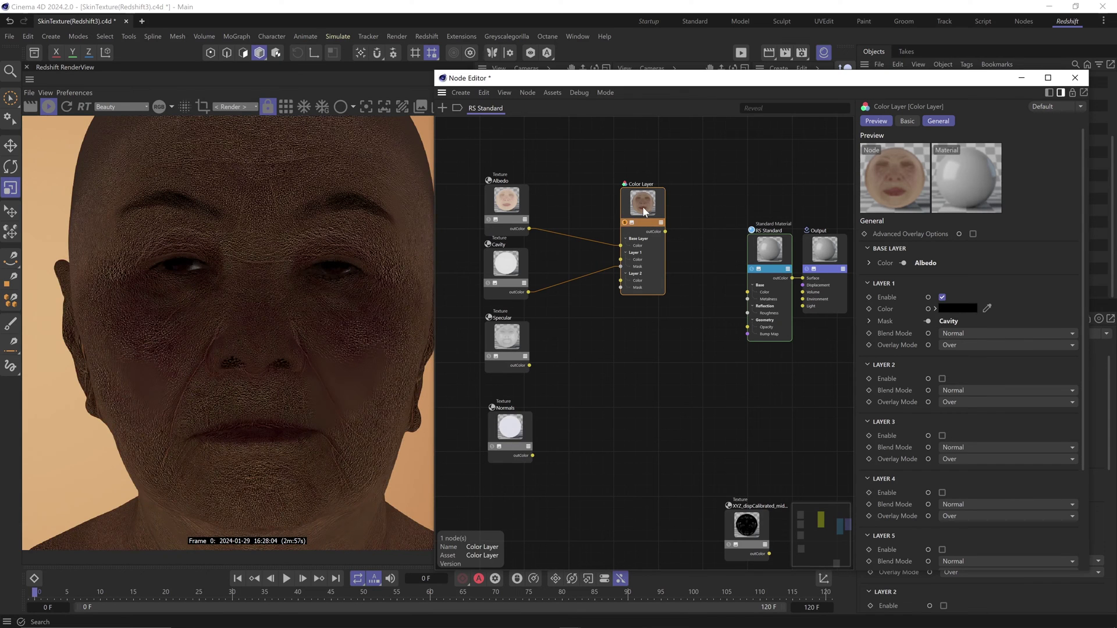
click(942, 296)
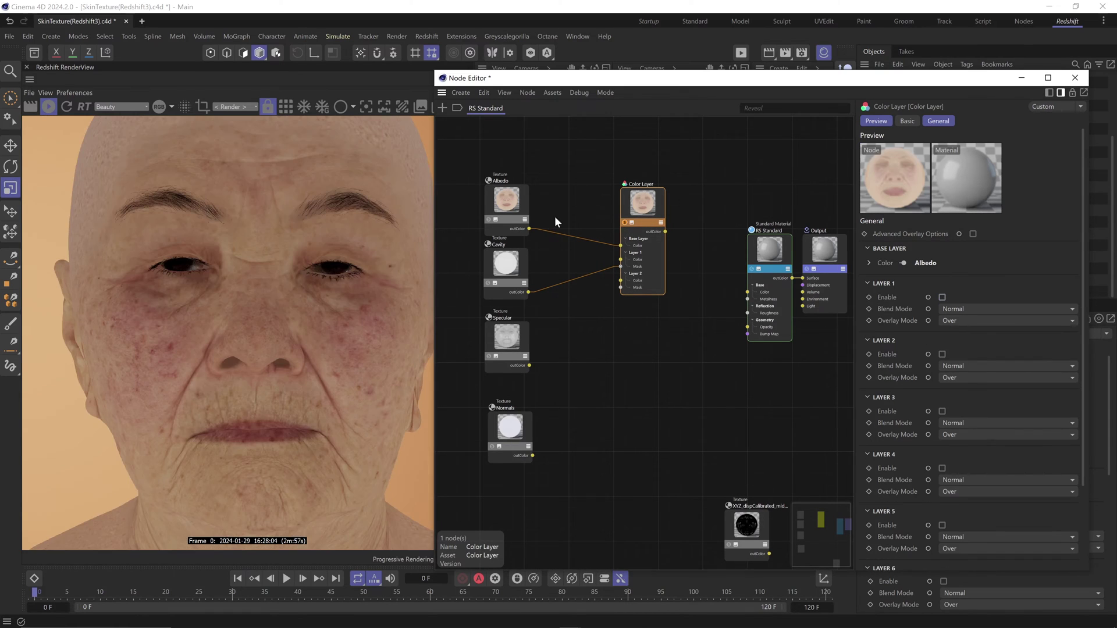
Step: Insert a Color Correct node between Albedo and the Color Layer, setting gamma to 1.184 and raising the contrast
drag(517, 203, 477, 183)
key(shift+c)
text(cor)
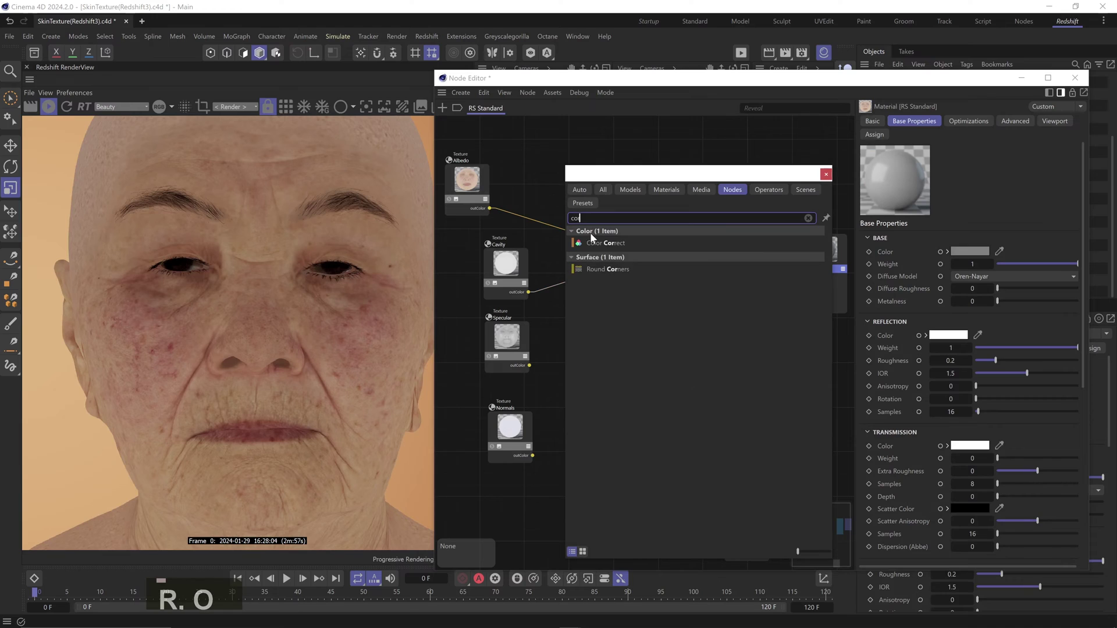
drag(591, 241, 556, 167)
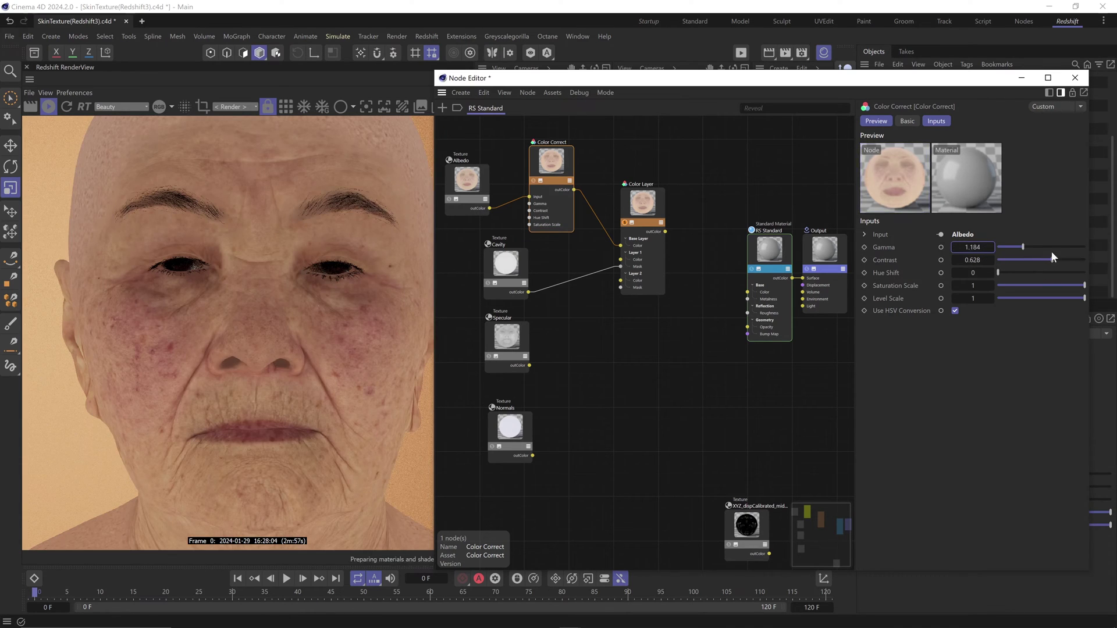
click(1057, 260)
Step: Insert a Ramp node between the Cavity texture and the Color Layer's Layer 1 mask, and preview it on the head
middle_drag(594, 326, 681, 351)
drag(589, 283, 550, 280)
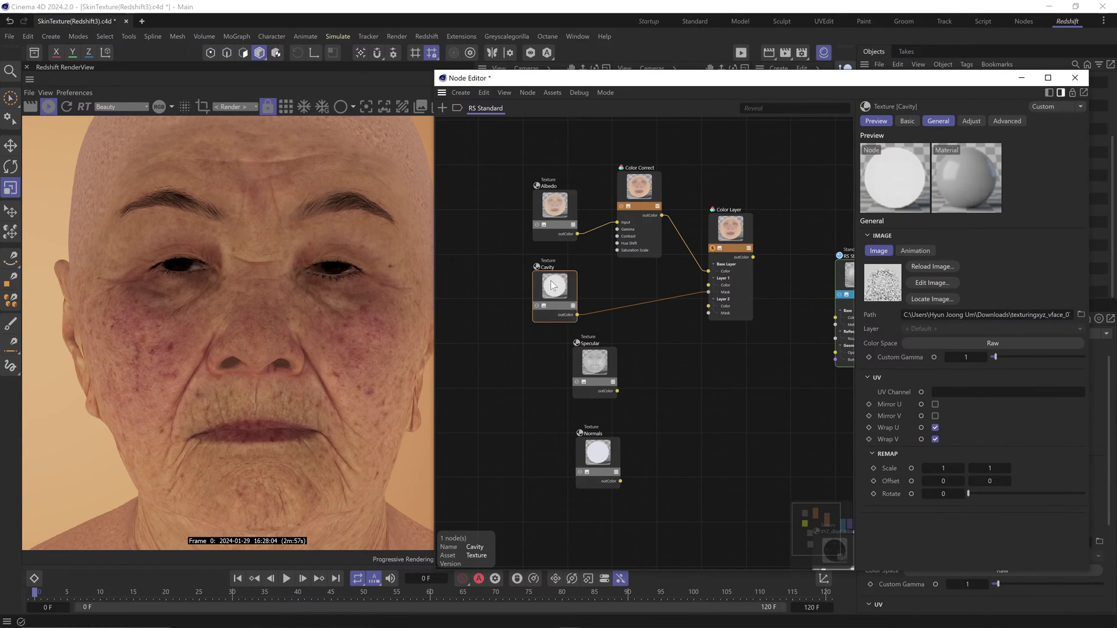
click(650, 326)
text(c)
text(ramp)
key(Return)
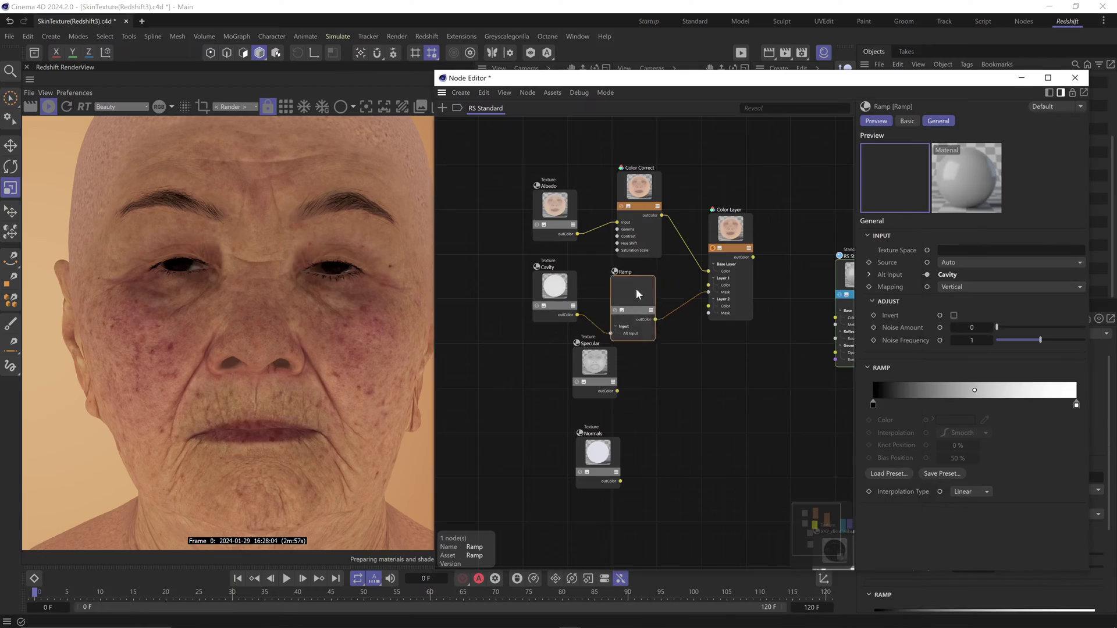
click(620, 300)
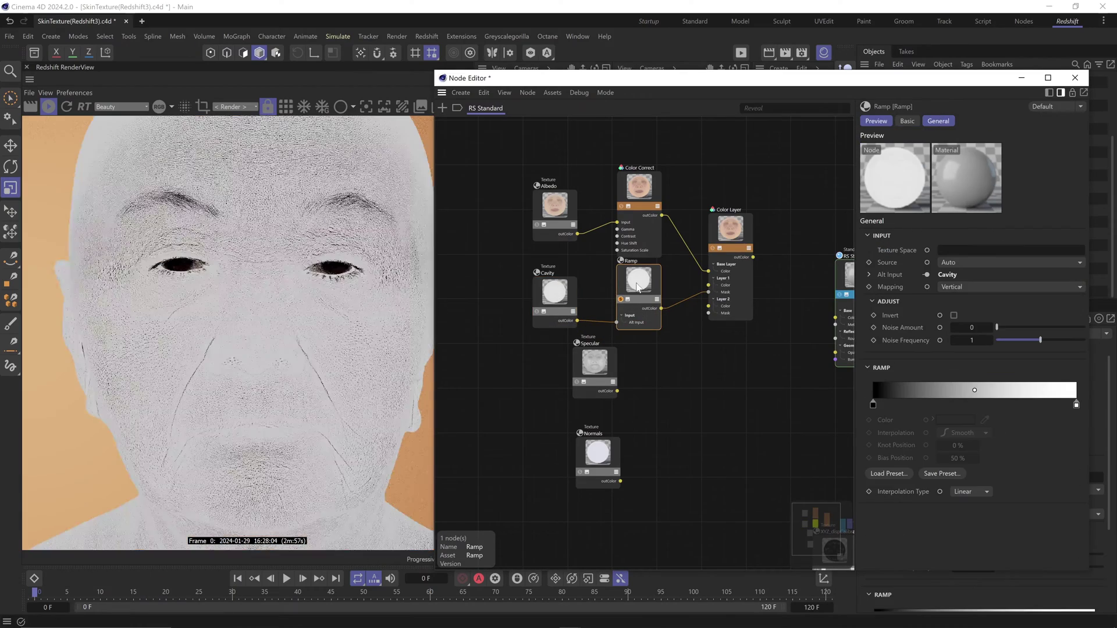
Step: Invert the Ramp's gradient so that it runs from white to black, and inspect the skin detail up close
right_click(874, 407)
click(904, 431)
scroll(308, 341, up, 5)
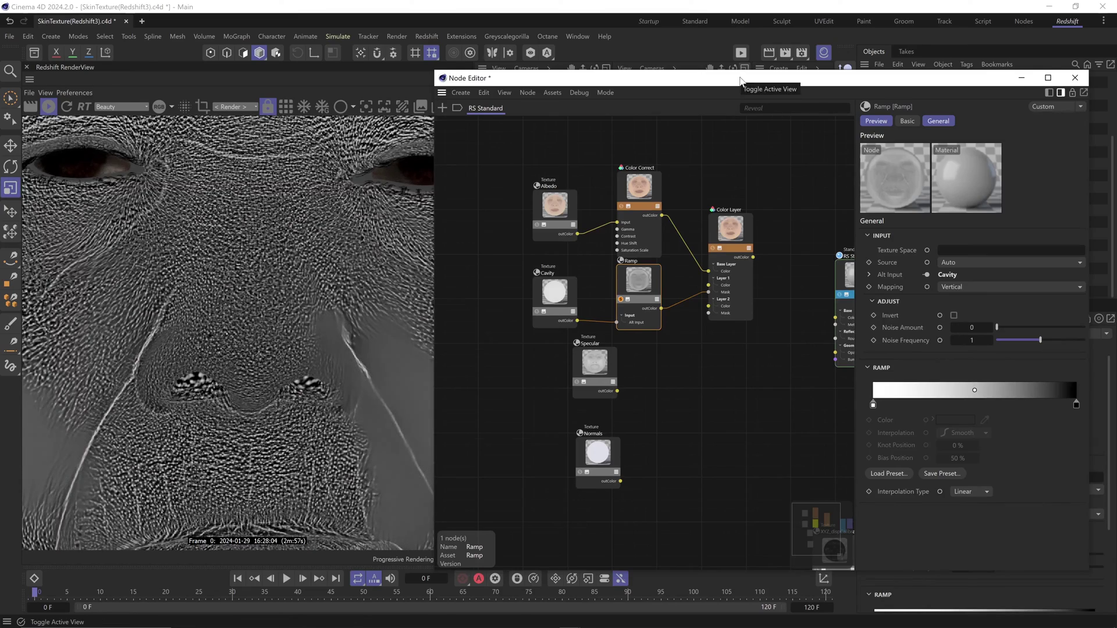
Step: Disable denoising in the Redshift render settings
click(802, 52)
click(883, 92)
click(961, 329)
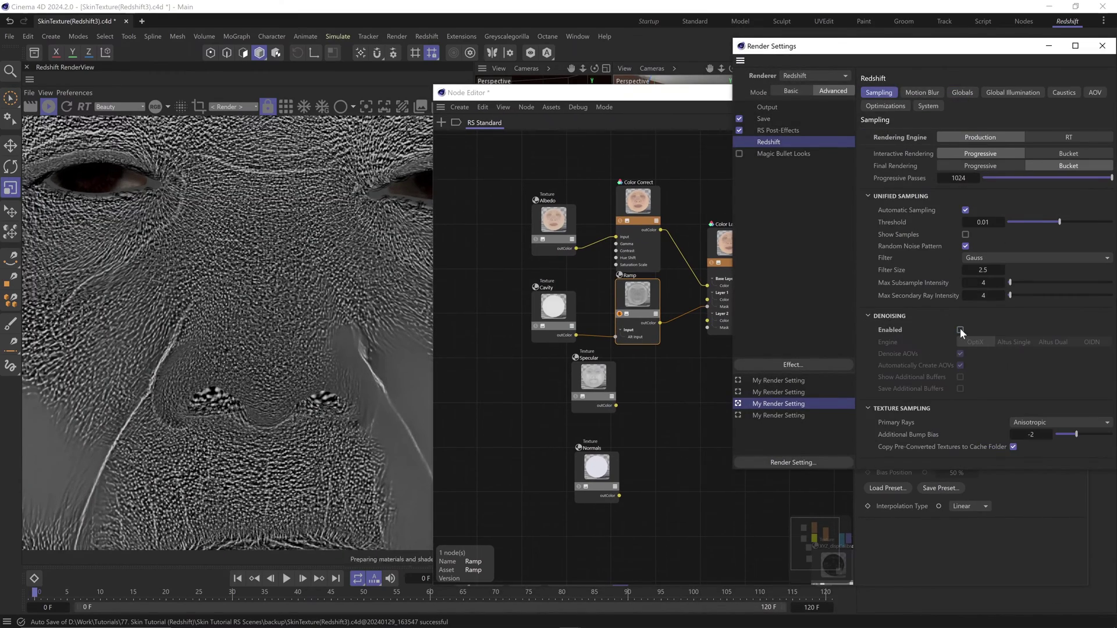
click(1102, 46)
drag(731, 96, 744, 81)
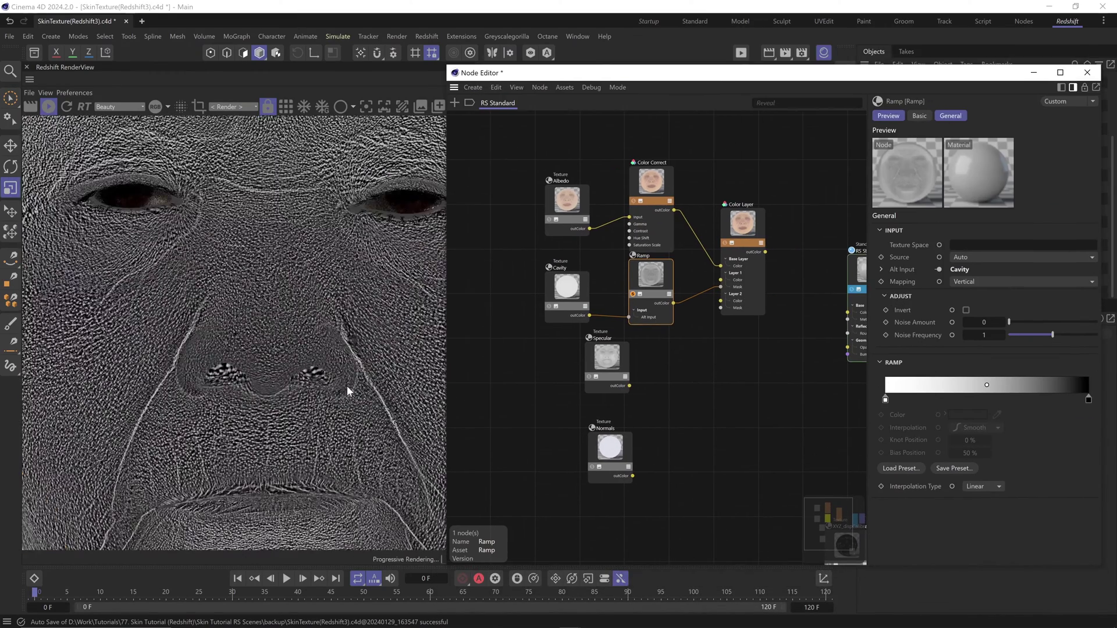
Step: Move the Ramp's black knot to about 55.6%, and preview the Color Layer with Layer 1 enabled
drag(1087, 401, 996, 405)
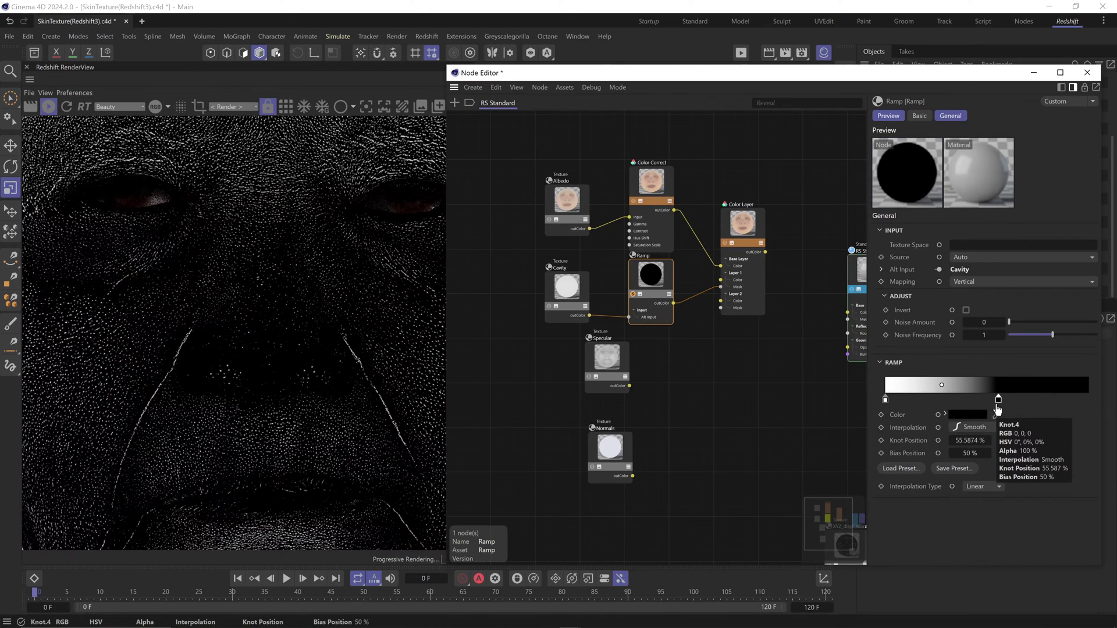
click(731, 246)
click(954, 292)
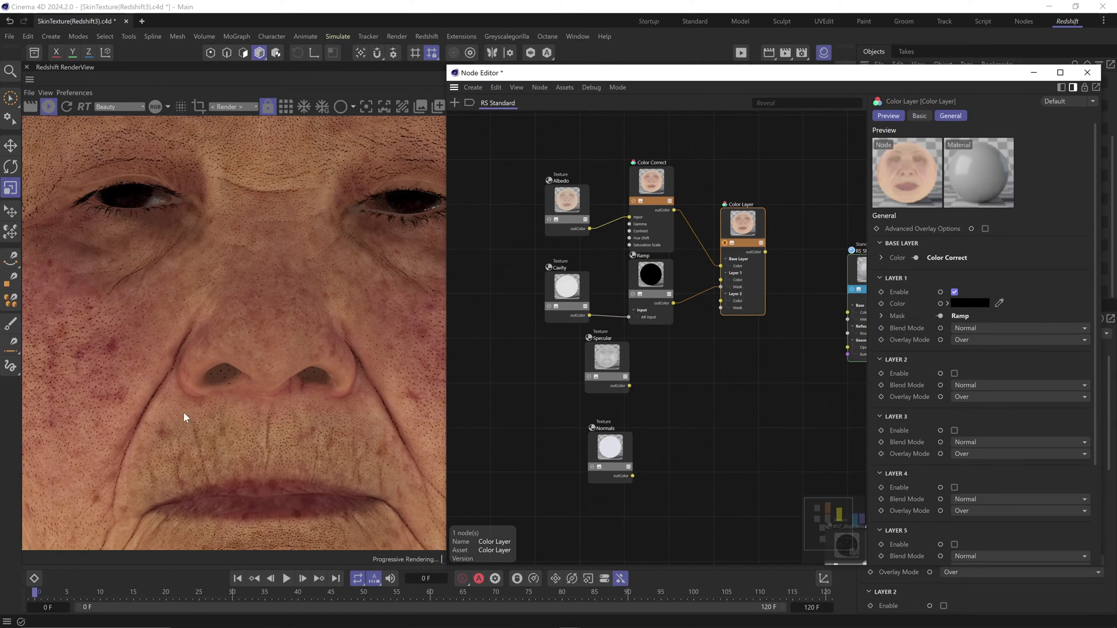
Step: Set Layer 1 of the Color Layer to Softlight blending with a neutral grey of about 33% value, and compare it on the face
click(972, 328)
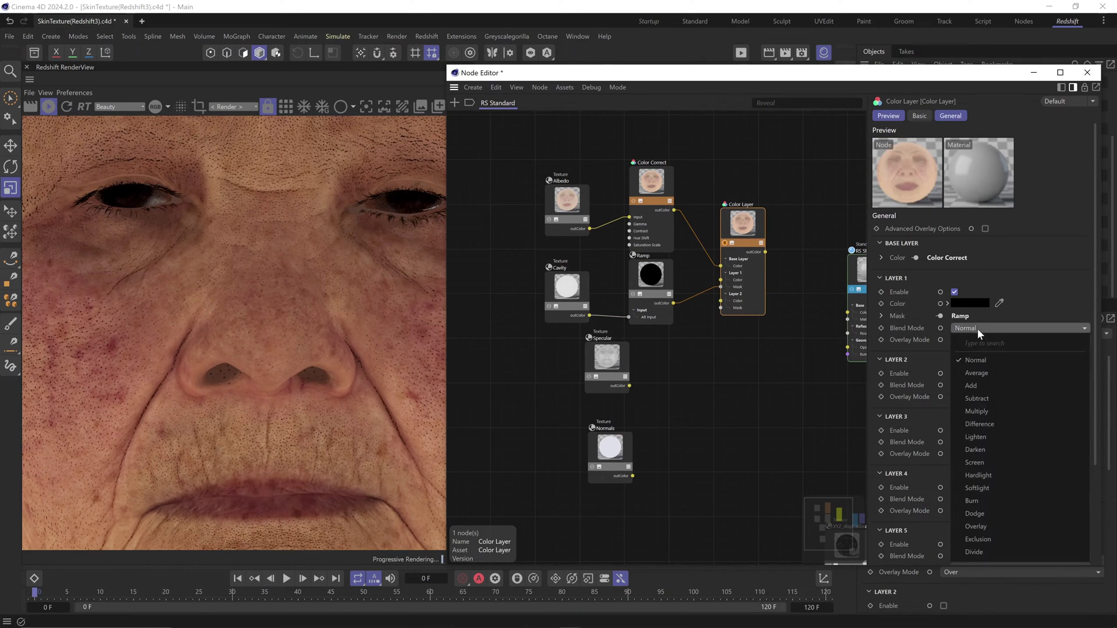
click(986, 489)
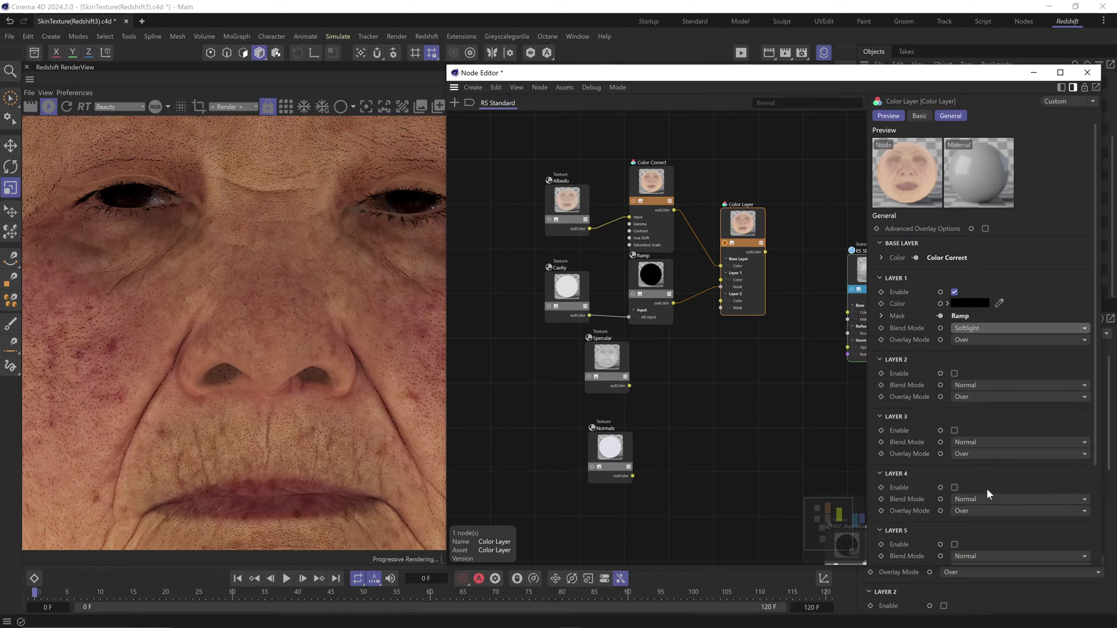
click(961, 303)
drag(861, 401, 853, 411)
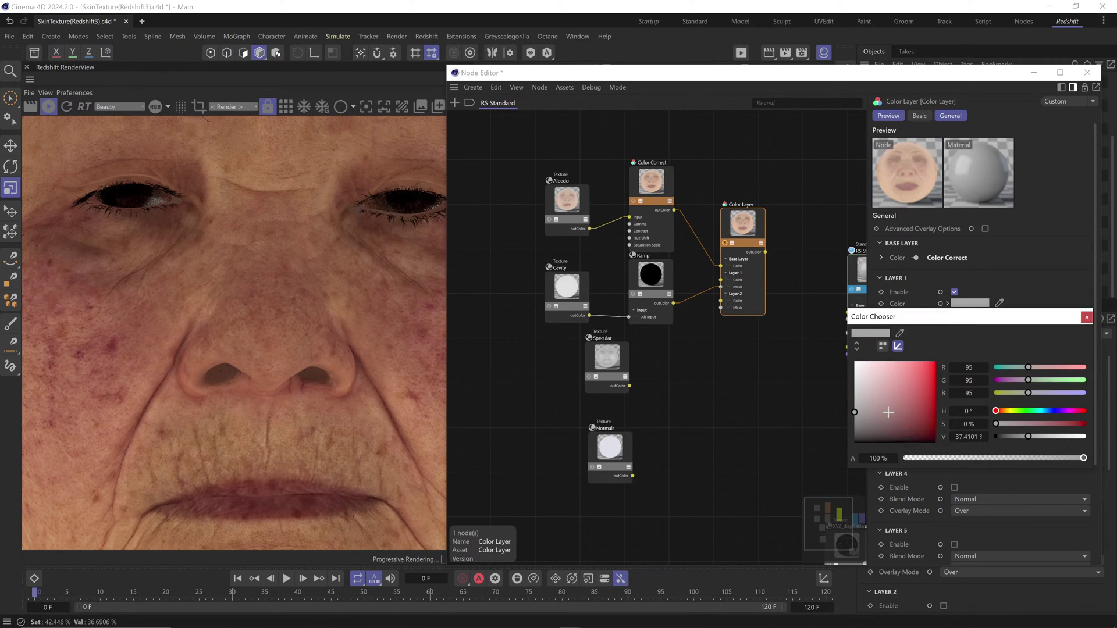
click(854, 376)
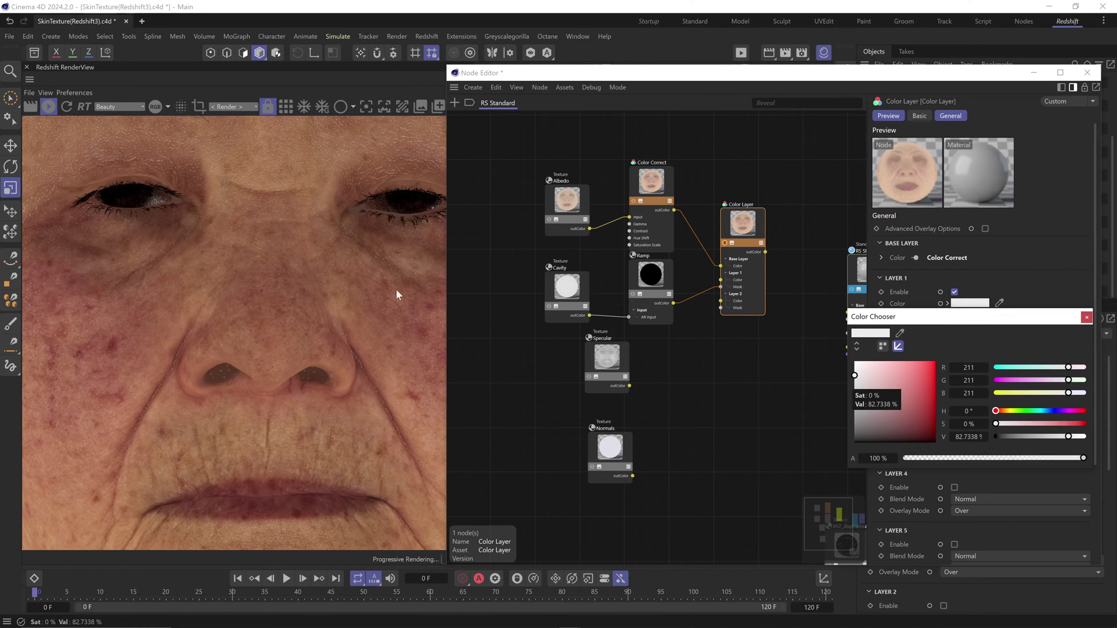
scroll(374, 285, up, 2)
click(854, 415)
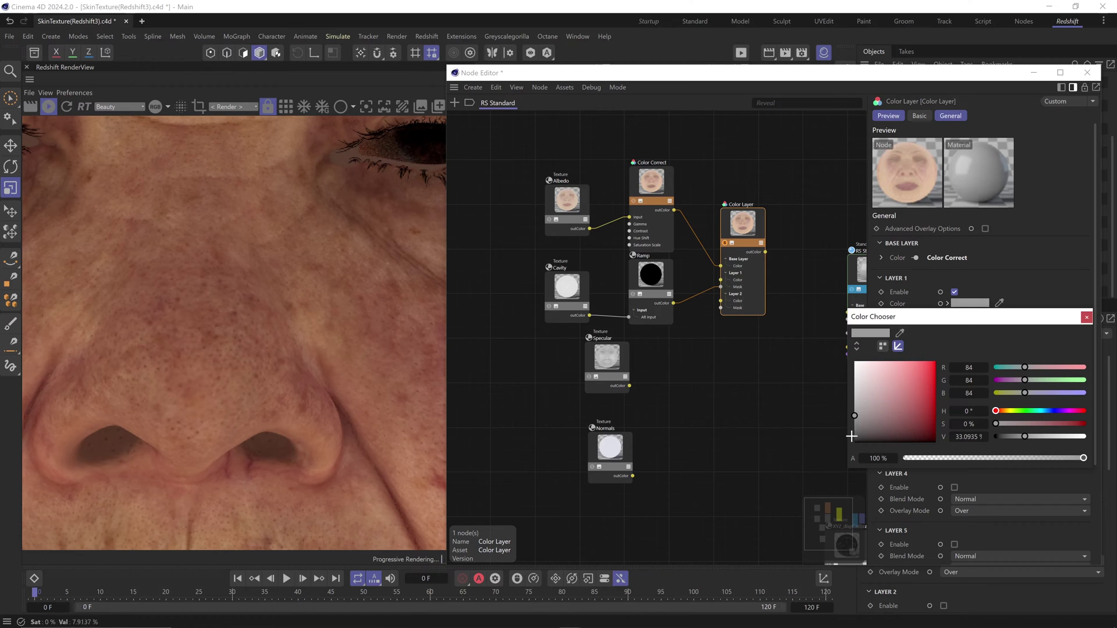
click(1085, 317)
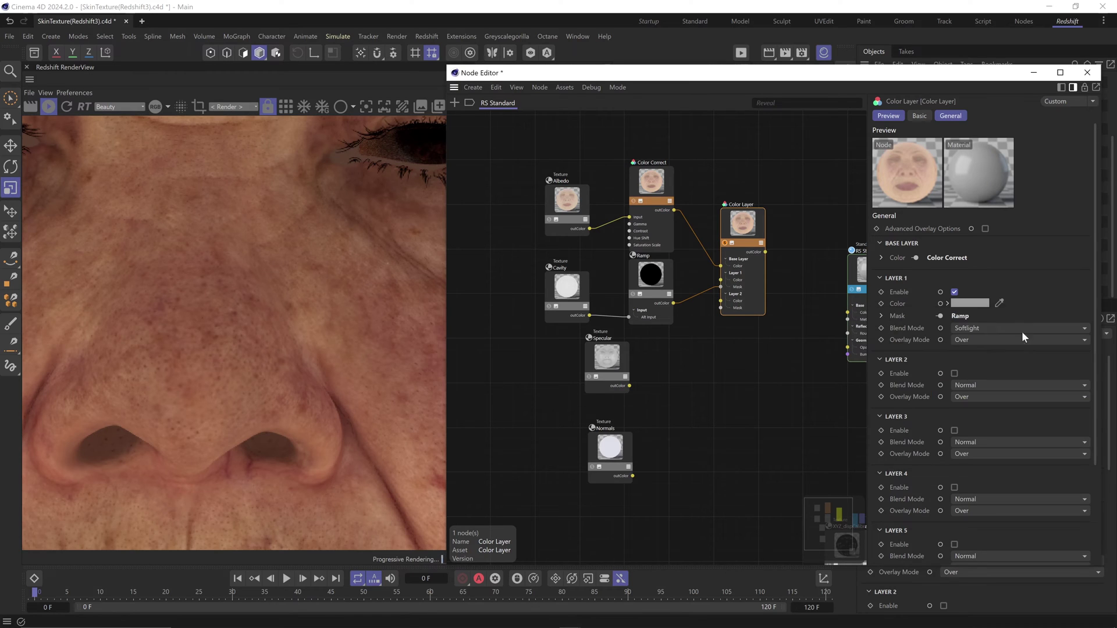
click(954, 292)
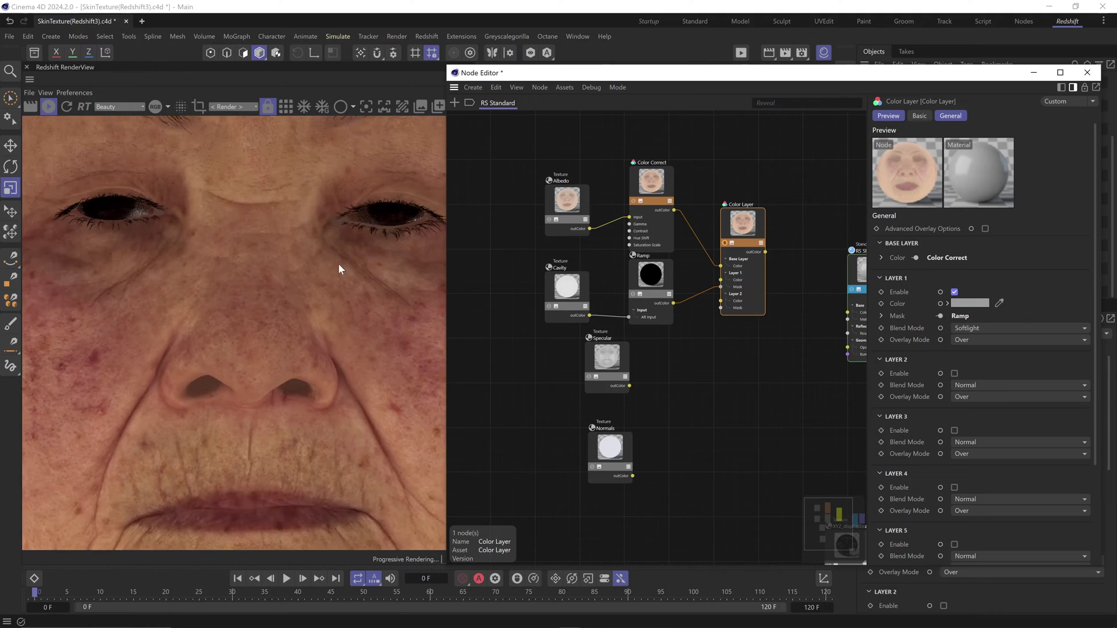
alt+right_drag(339, 262, 400, 485)
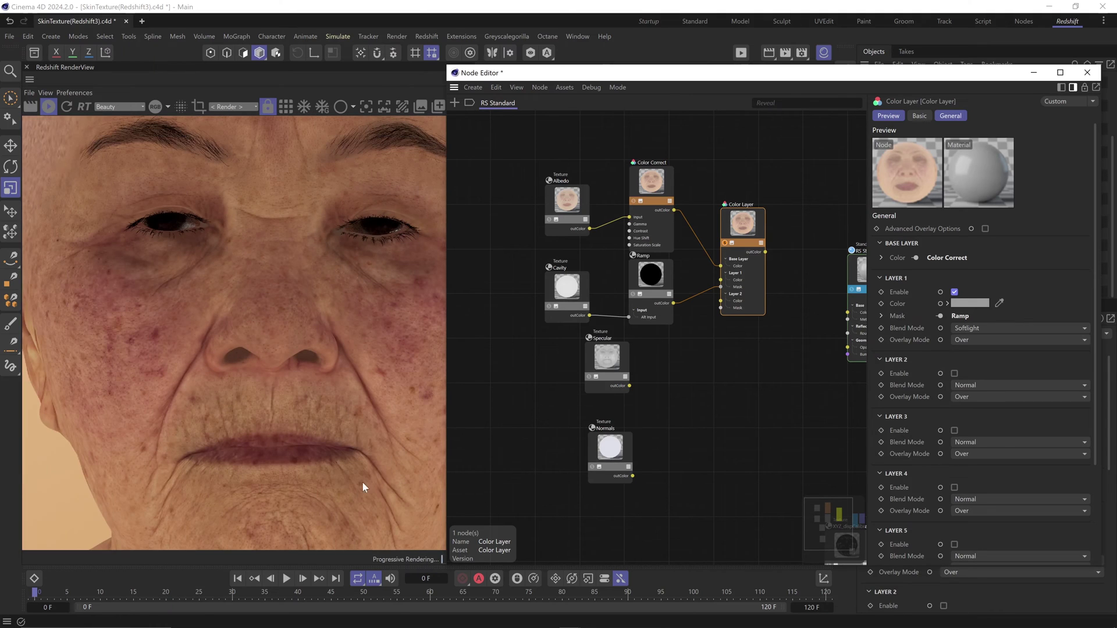
Step: Connect the Color Layer to the RS Standard material's Base Color and Subsurface Color, and return from the node preview to the full material
alt+middle_drag(707, 367, 560, 389)
drag(703, 339, 702, 335)
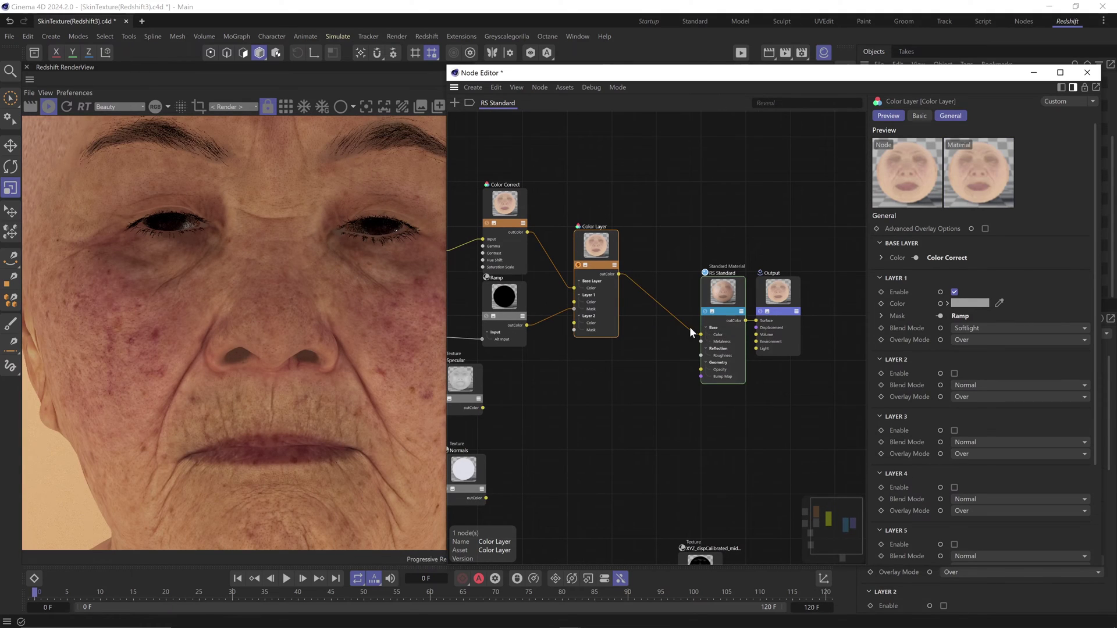
drag(619, 274, 722, 303)
mouse_move(771, 357)
click(850, 358)
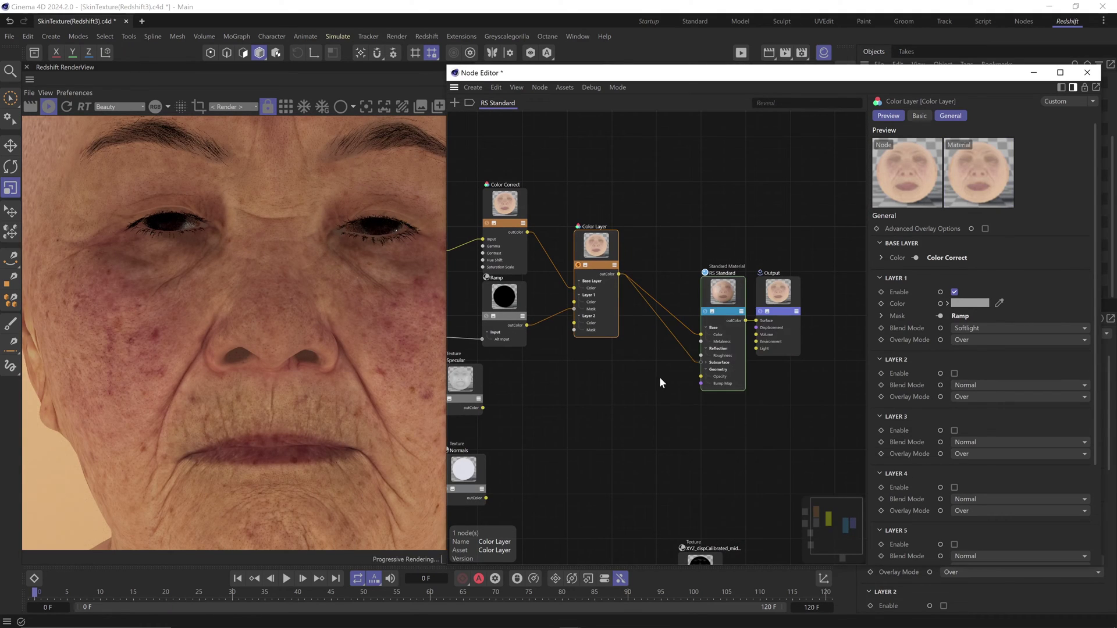
click(571, 253)
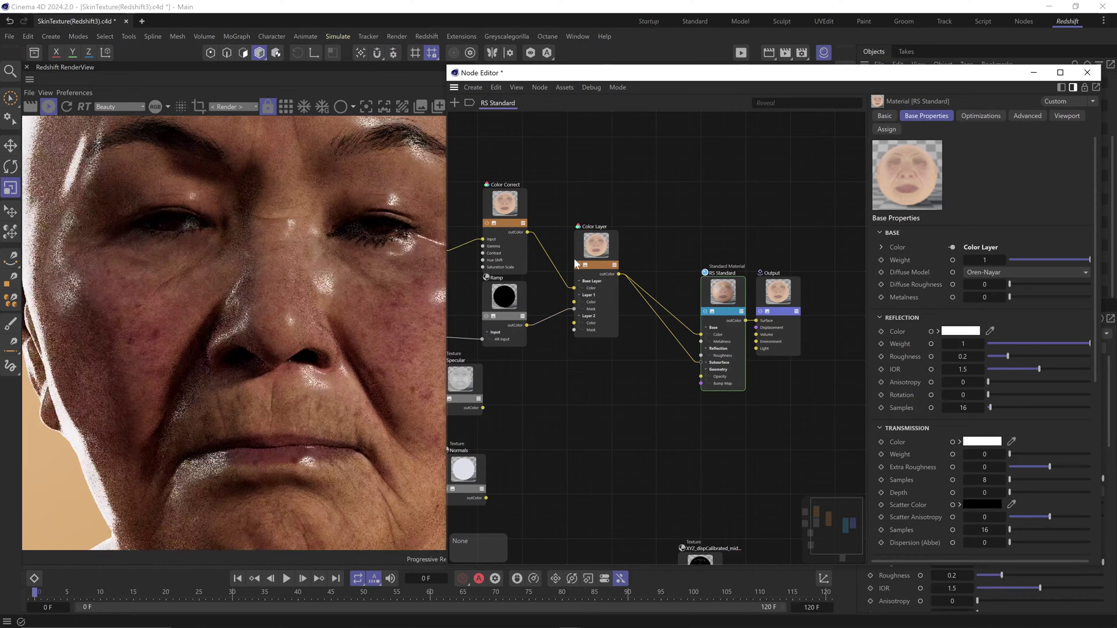
Step: Connect the Specular texture to the Reflection Weight of the RS Standard material
alt+middle_drag(573, 258, 628, 187)
drag(579, 447, 559, 334)
click(582, 355)
drag(734, 285, 757, 287)
click(848, 253)
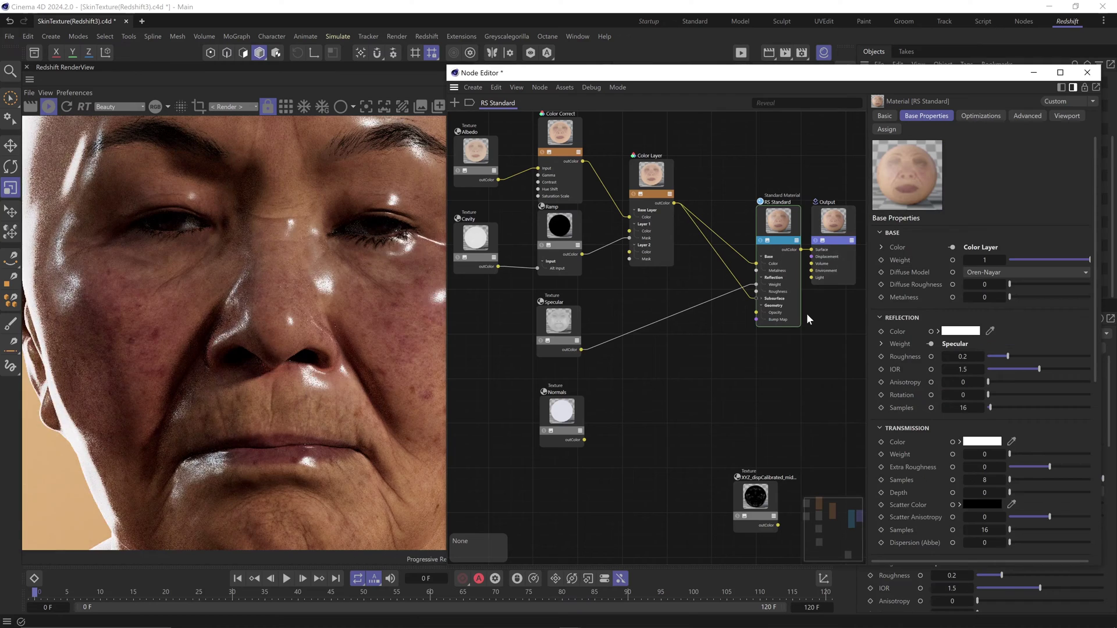
Step: Add a second Ramp node, feed the Specular texture into its Alt Input, and connect it to the material's Reflection Roughness
drag(568, 387, 565, 421)
key(shift+c)
text(ramp)
double_click(726, 301)
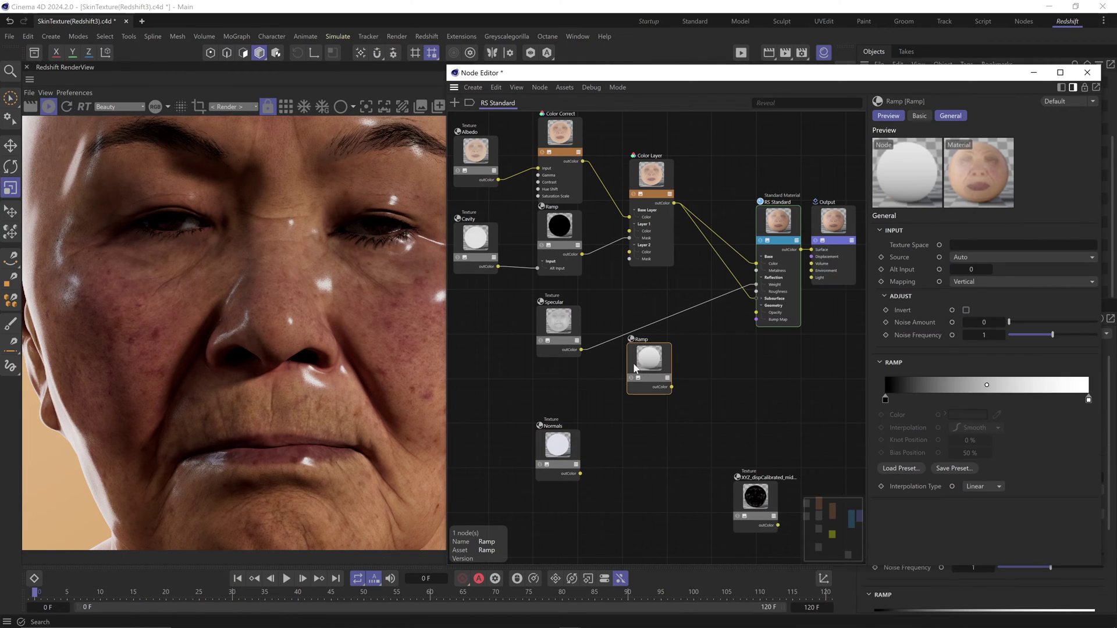
drag(580, 350, 756, 291)
mouse_move(698, 393)
click(798, 416)
Step: Invert the new Ramp's gradient so that it runs from white to black, and widen the render view
right_click(883, 401)
click(905, 427)
drag(447, 262, 485, 262)
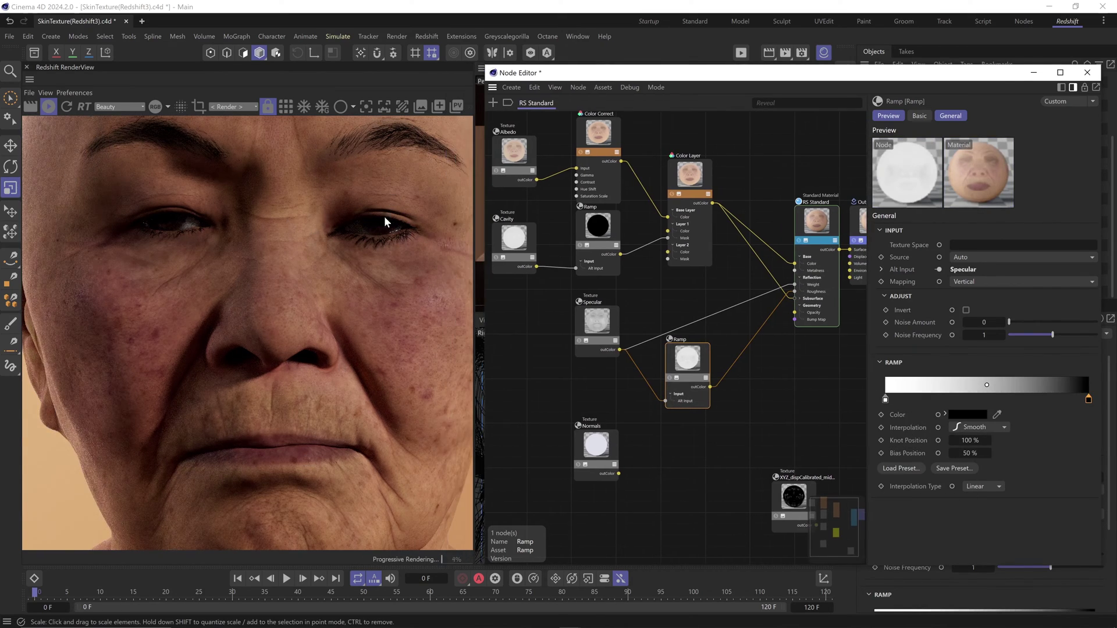
Step: Preview the roughness Ramp on the head, moving its dark knot to about 68.8% and recolouring that knot mid-grey
click(669, 379)
drag(1088, 399, 1057, 399)
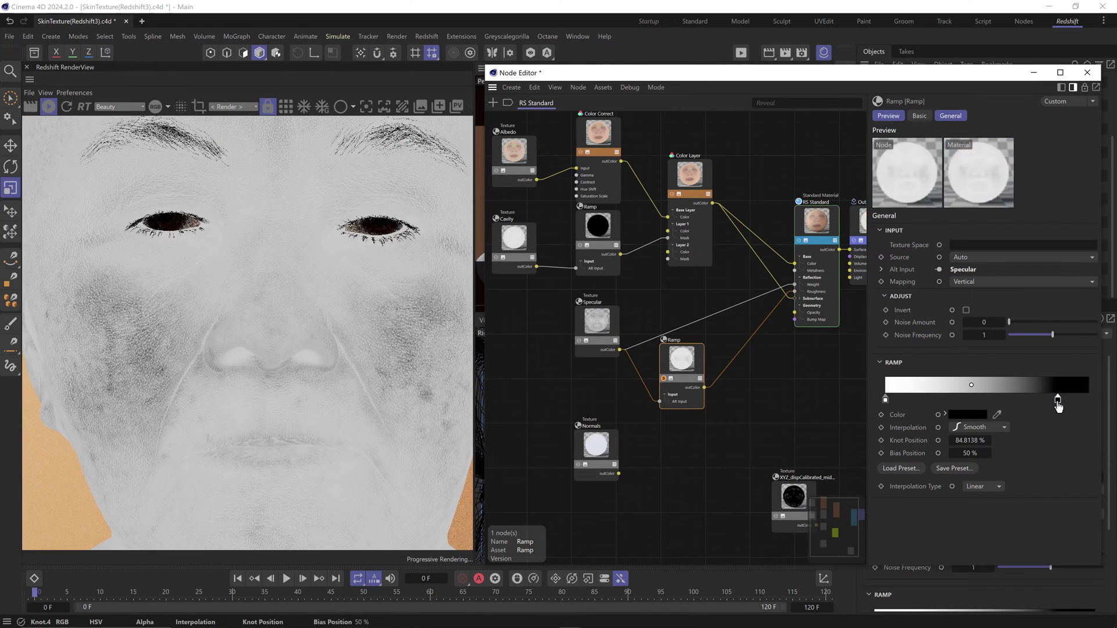
double_click(1058, 399)
click(907, 458)
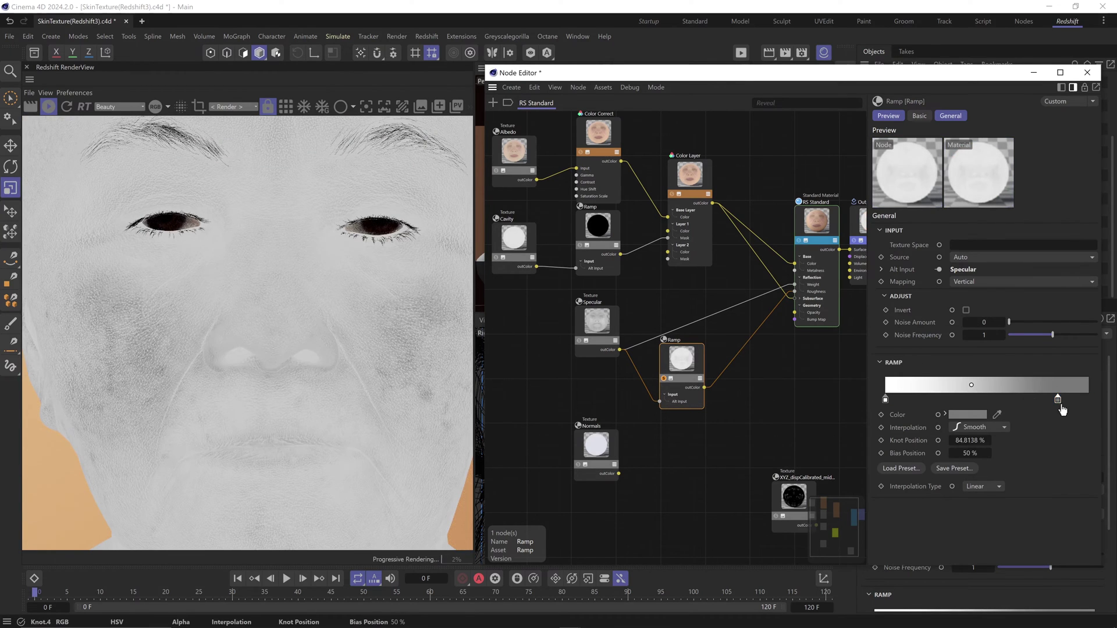
drag(1057, 399, 1024, 399)
double_click(1024, 399)
click(914, 457)
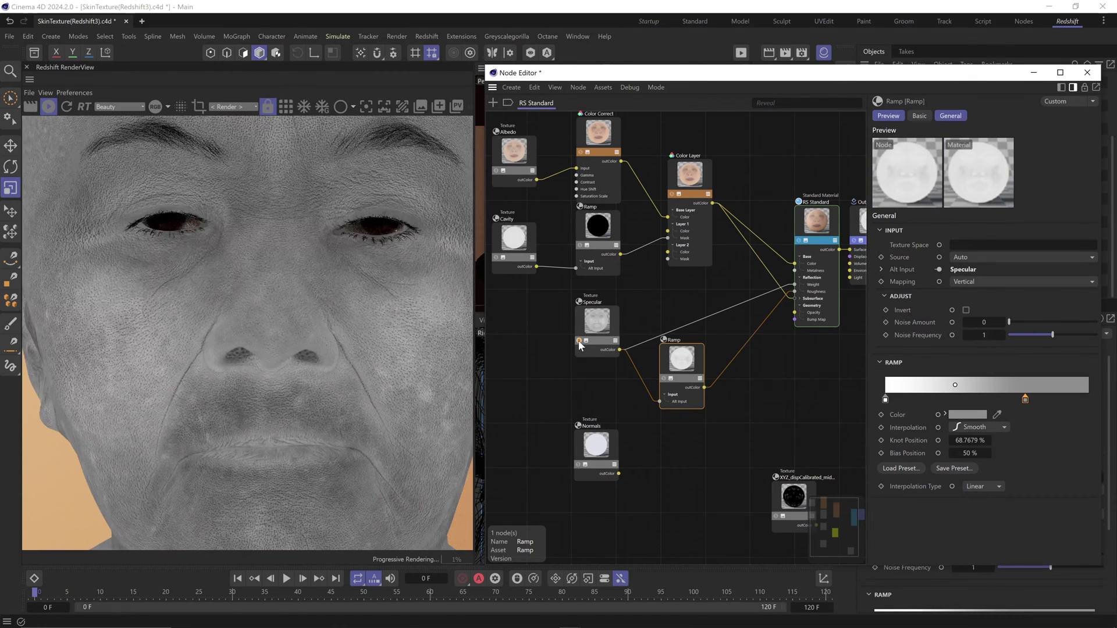
Step: Set the RS Standard material's reflection IOR to 1.45, and view the whole face in the render
click(815, 241)
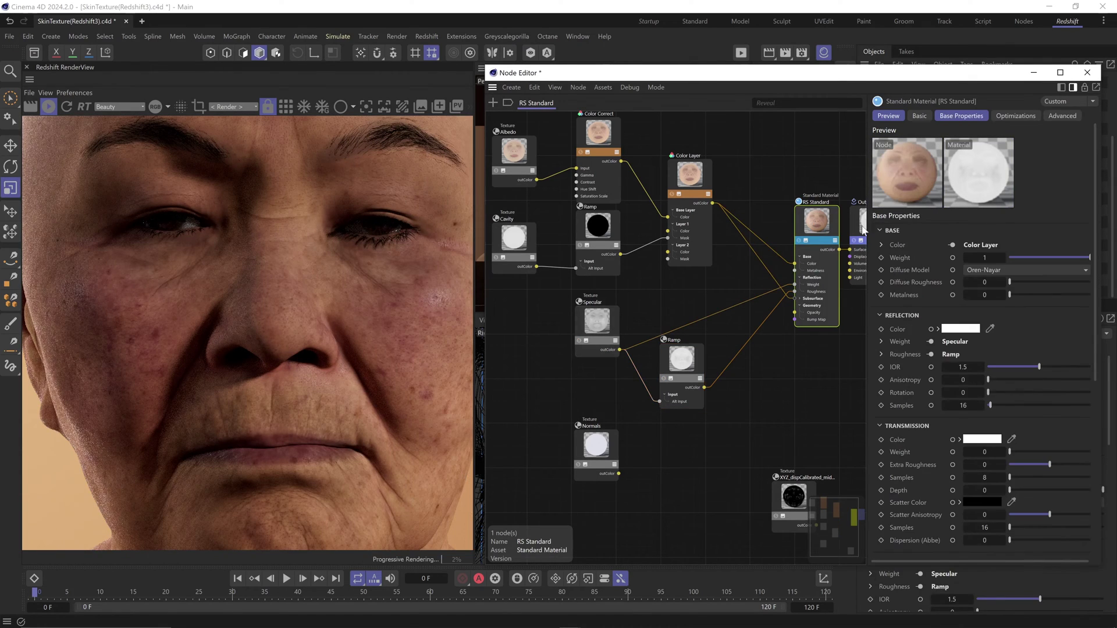
double_click(969, 367)
text(1.45)
key(Return)
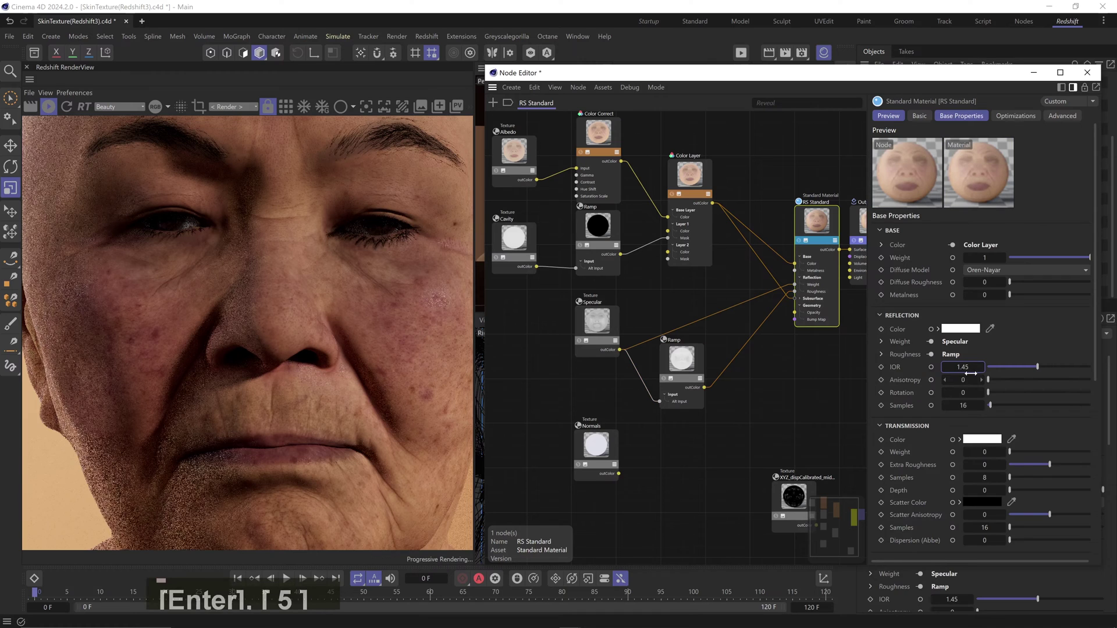
alt+right_drag(409, 363, 347, 312)
alt+middle_drag(347, 312, 329, 318)
Step: Set the Subsurface Weight of the RS Standard material to 1
middle_drag(721, 427, 734, 401)
drag(734, 400, 625, 296)
click(833, 204)
scroll(907, 419, down, 4)
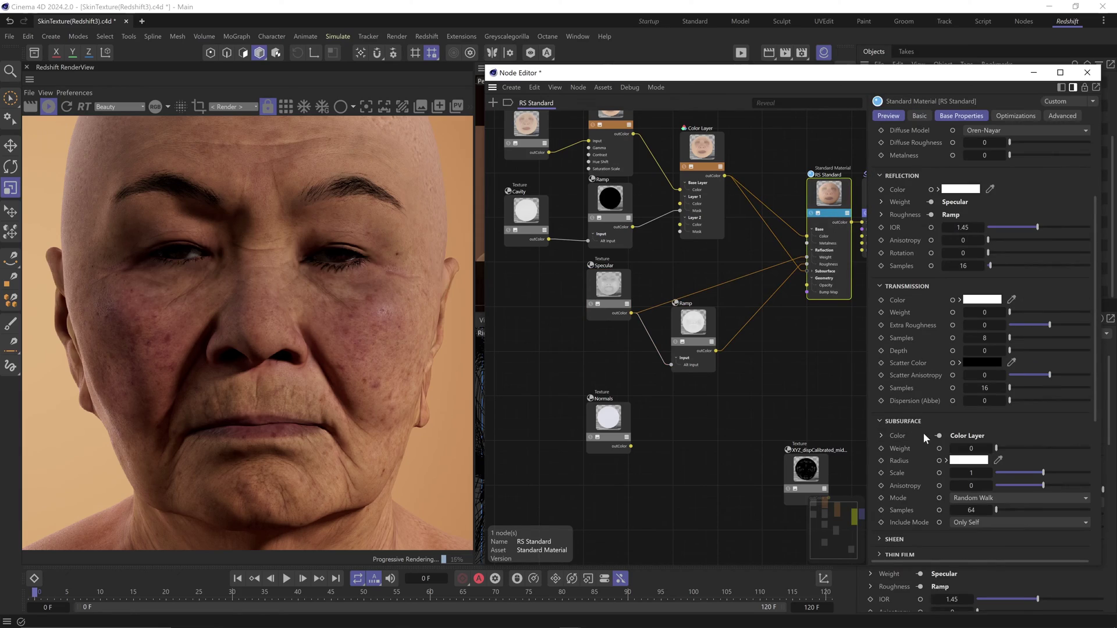
drag(1028, 451, 1090, 451)
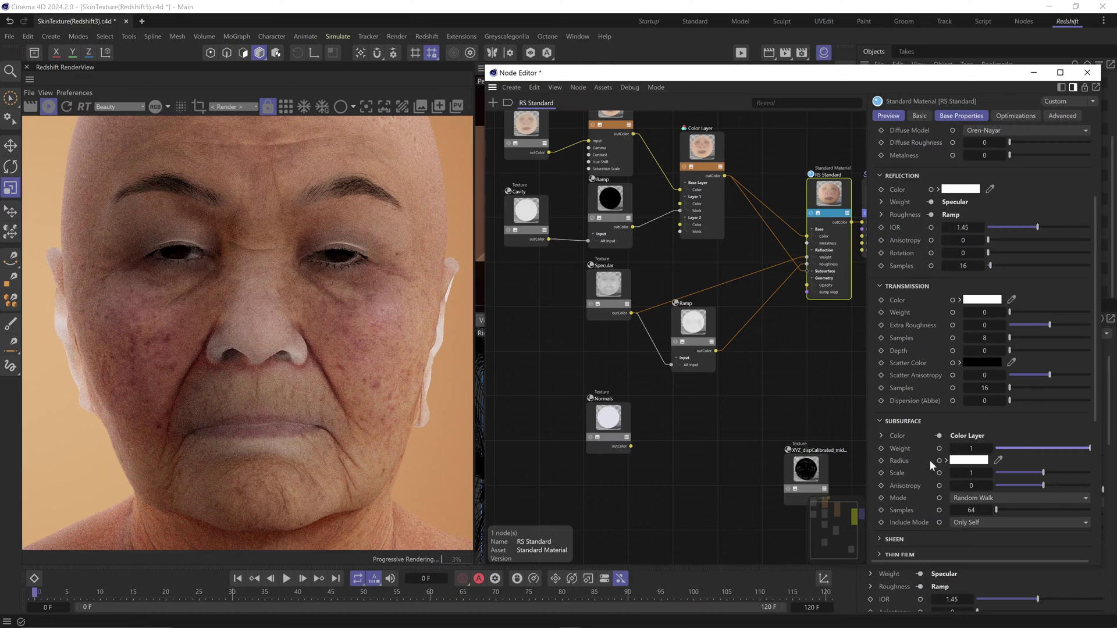
Step: Set the Subsurface Radius colour to a saturated red with hue 2°, about 92% saturation and 91% value
click(953, 460)
click(984, 569)
click(921, 525)
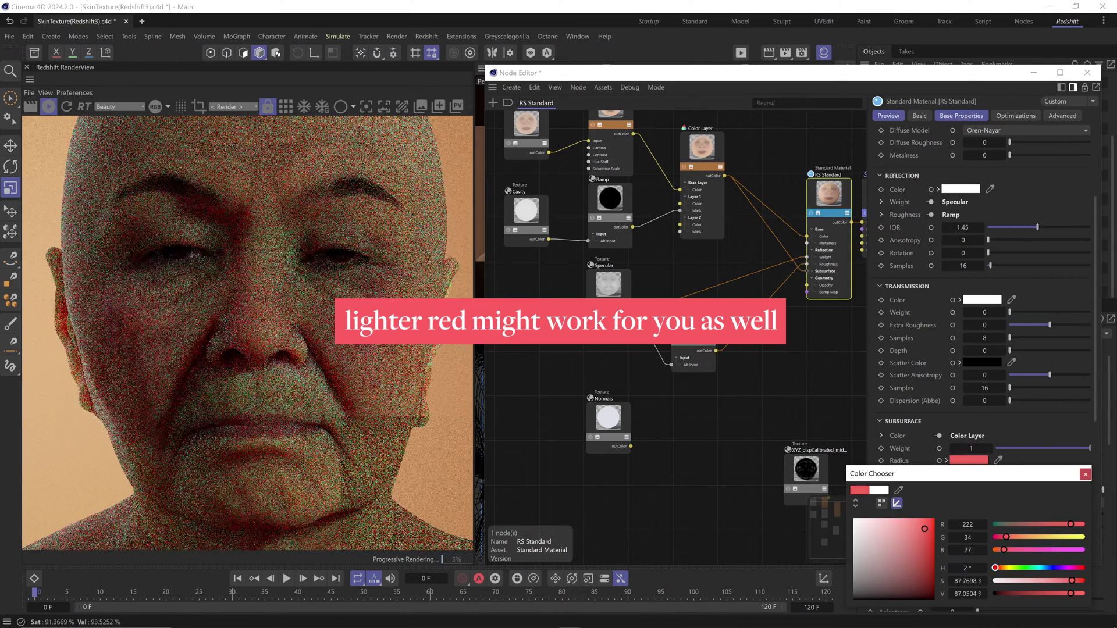
click(928, 525)
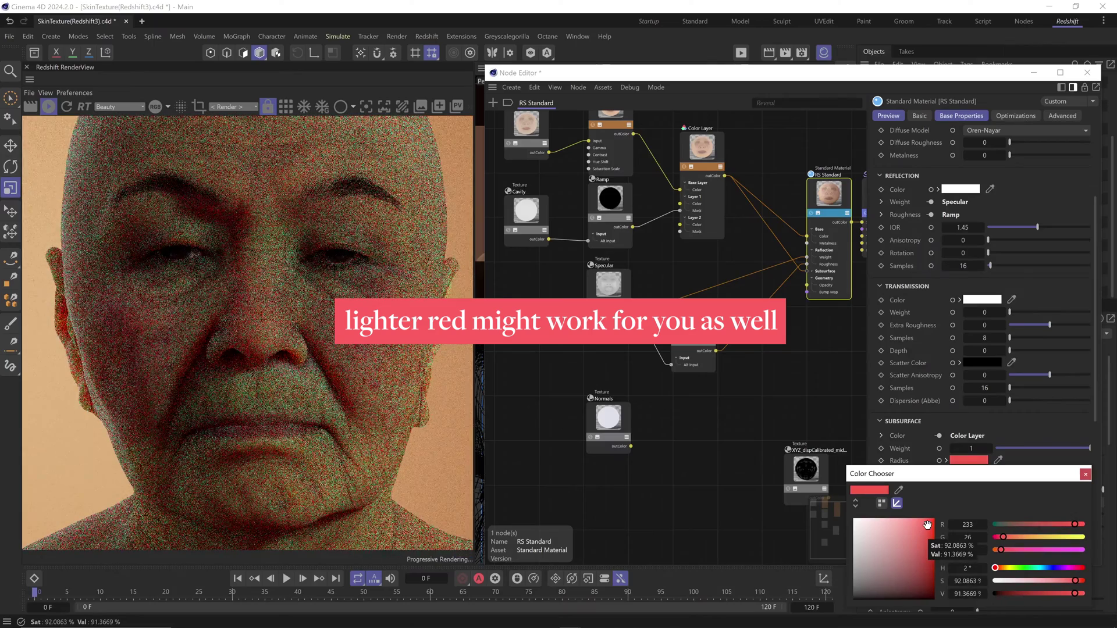
click(1084, 474)
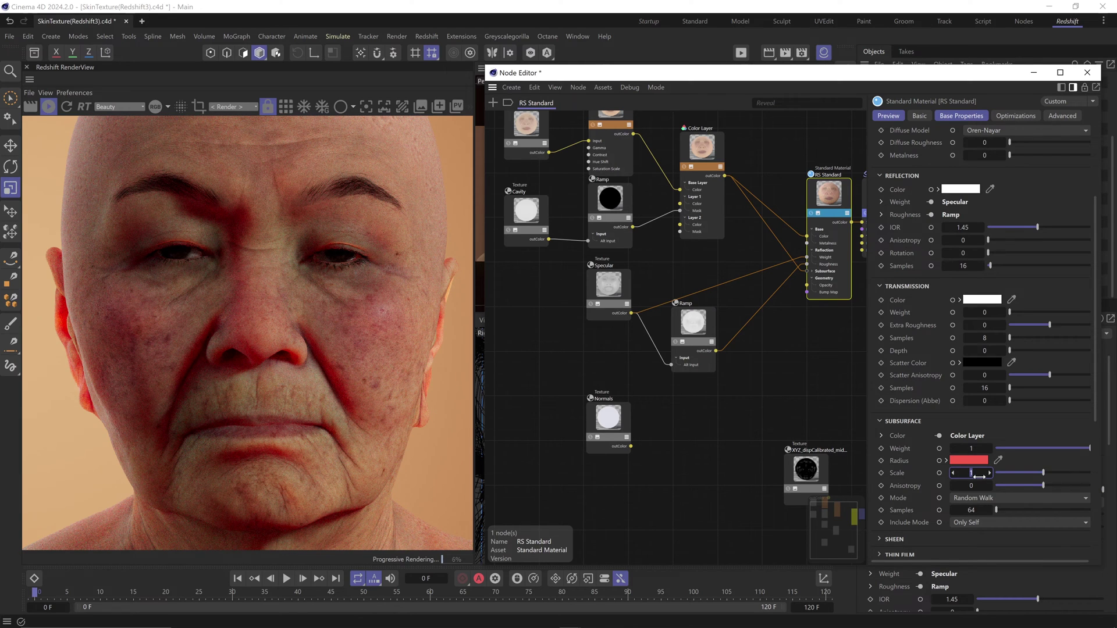
Step: Set the Subsurface Scale to 0.12
text(0.12)
key(Return)
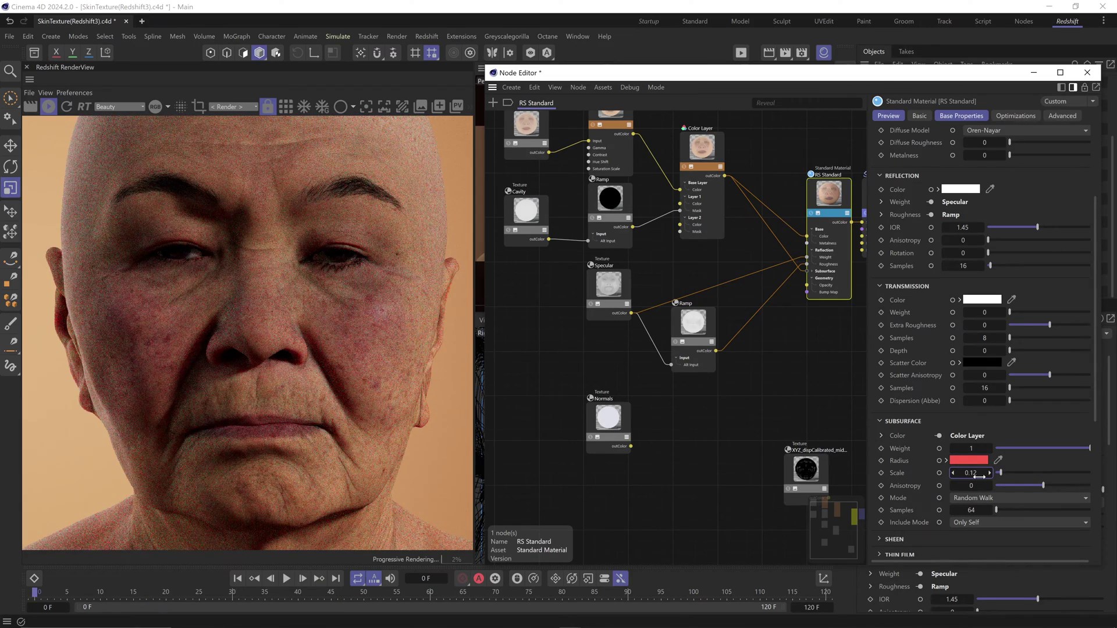
scroll(979, 476, up, 5)
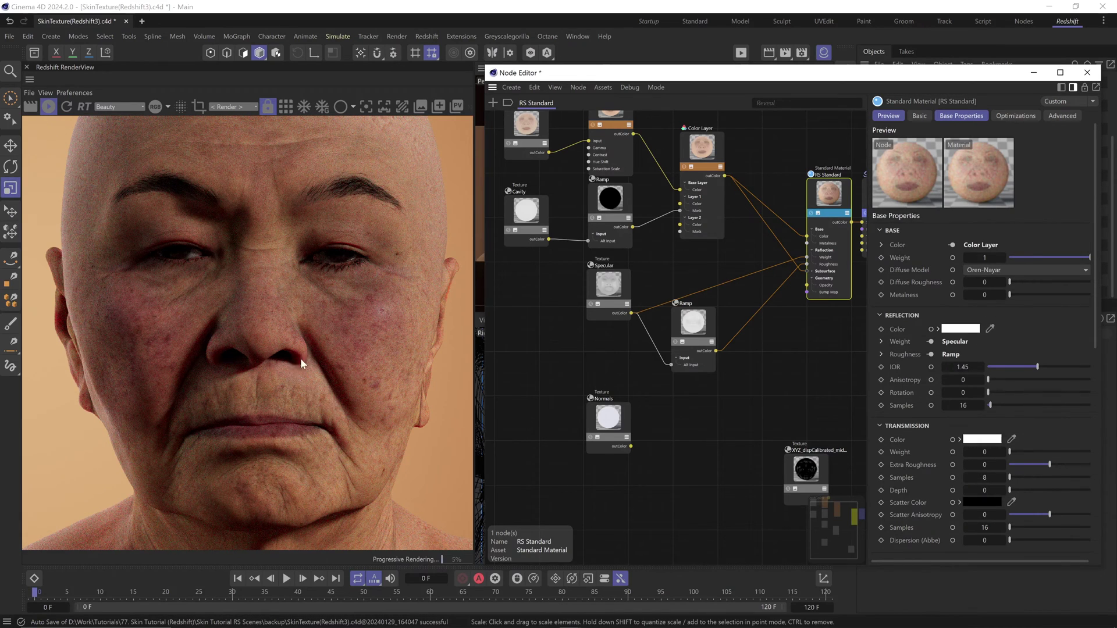
Step: Examine the subsurface scattering up close around the nose, cheek and eye, and on the whole head
scroll(272, 342, up, 3)
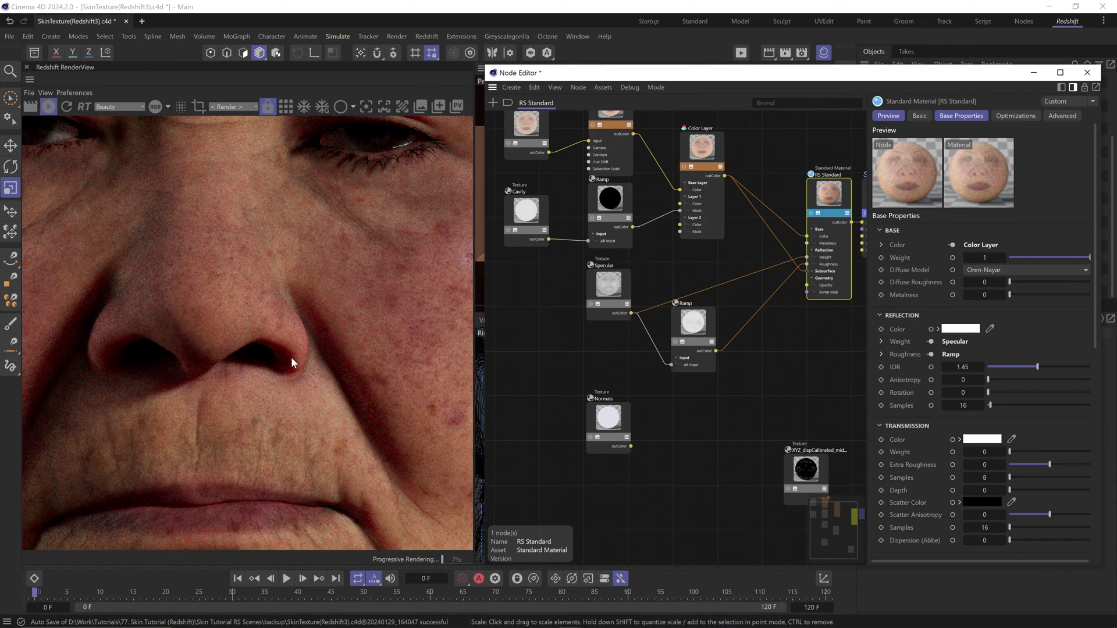
alt+drag(394, 312, 331, 487)
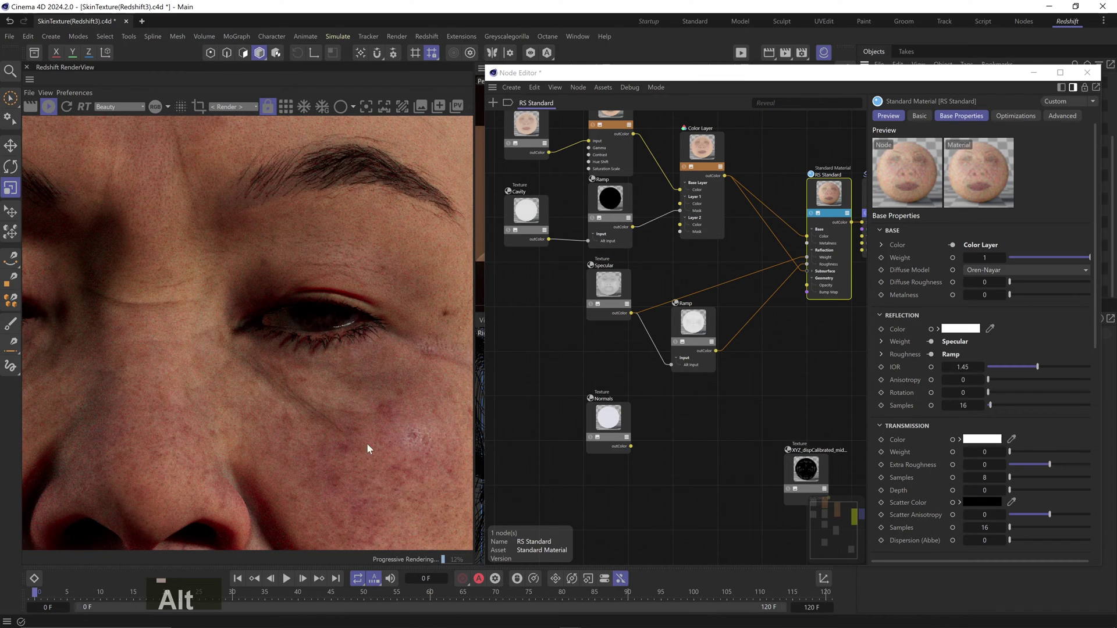
scroll(323, 367, up, 2)
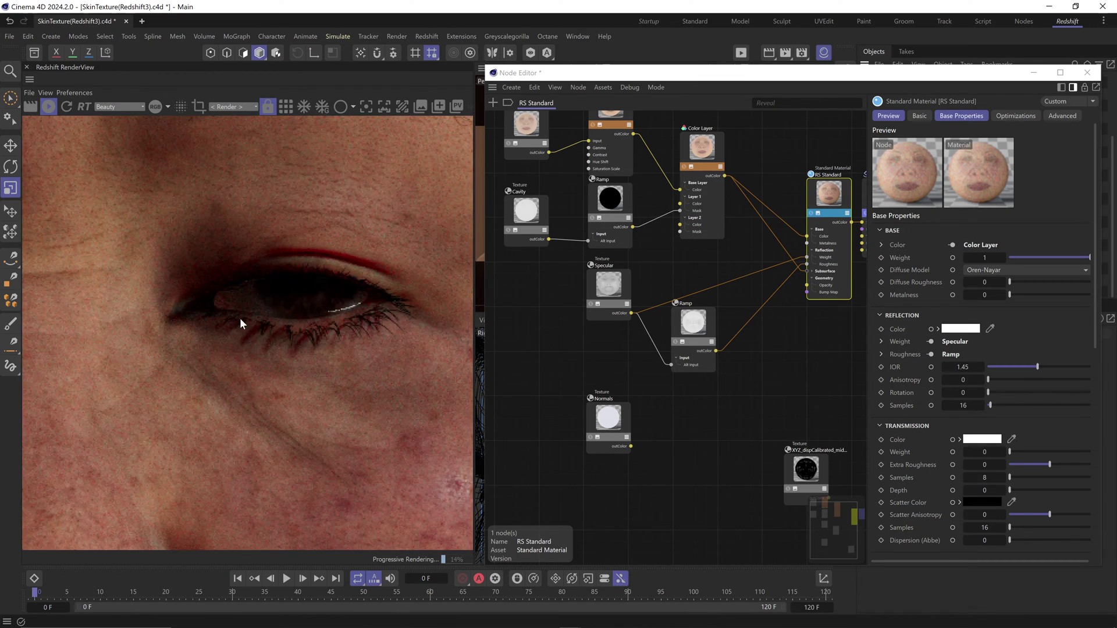
scroll(305, 271, down, 5)
alt+drag(257, 437, 334, 358)
scroll(301, 369, down, 1)
scroll(291, 385, down, 1)
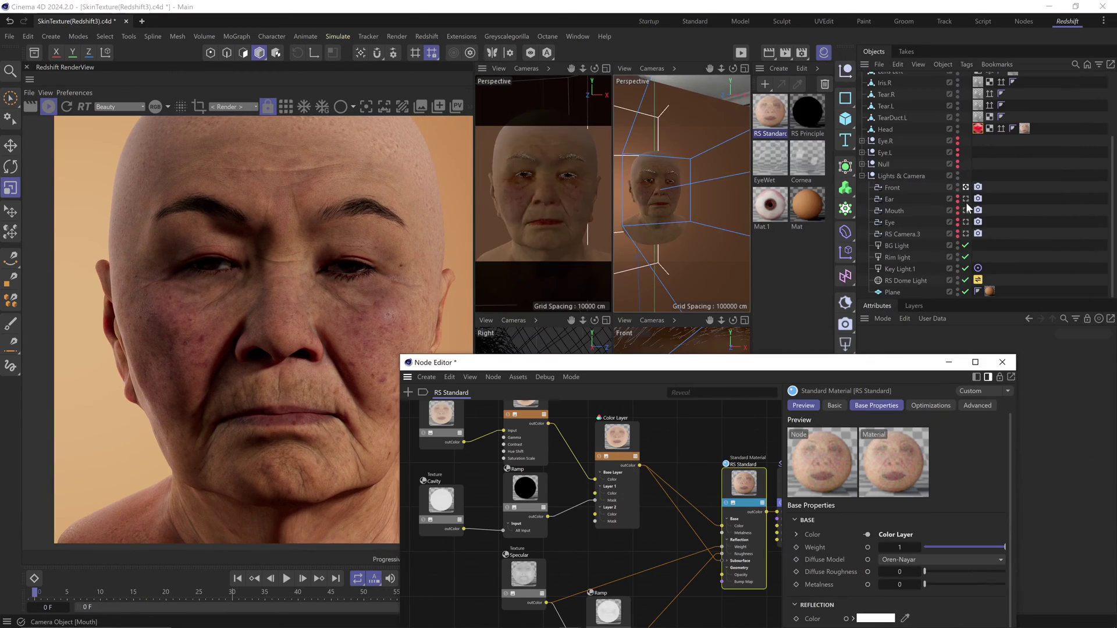
Step: Look through the Ear camera and set the Rim light's intensity to 8
click(965, 199)
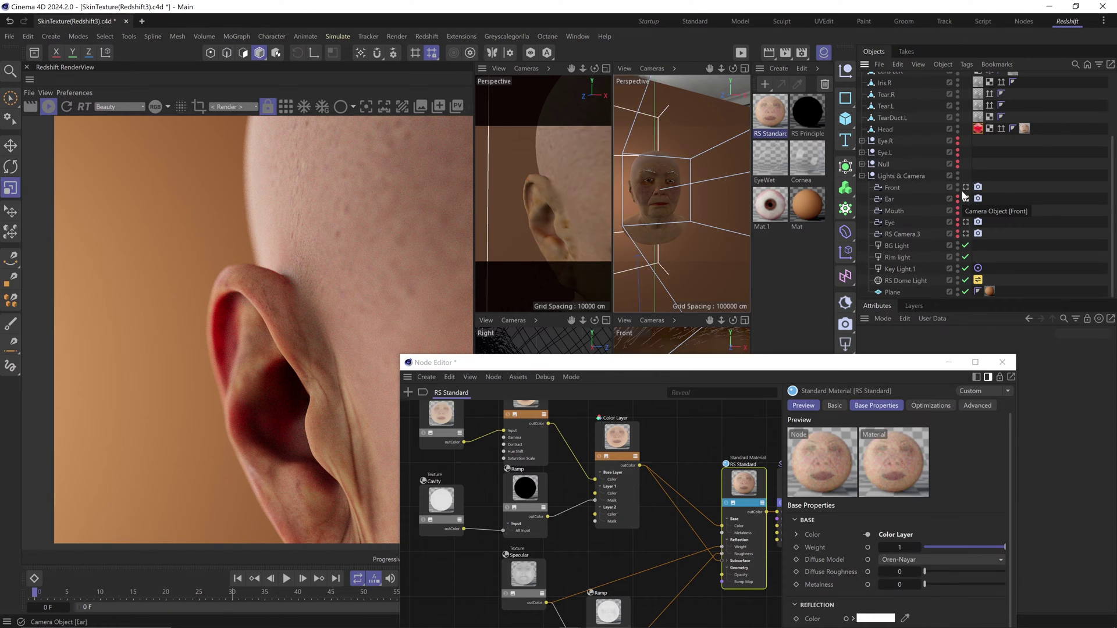
click(896, 257)
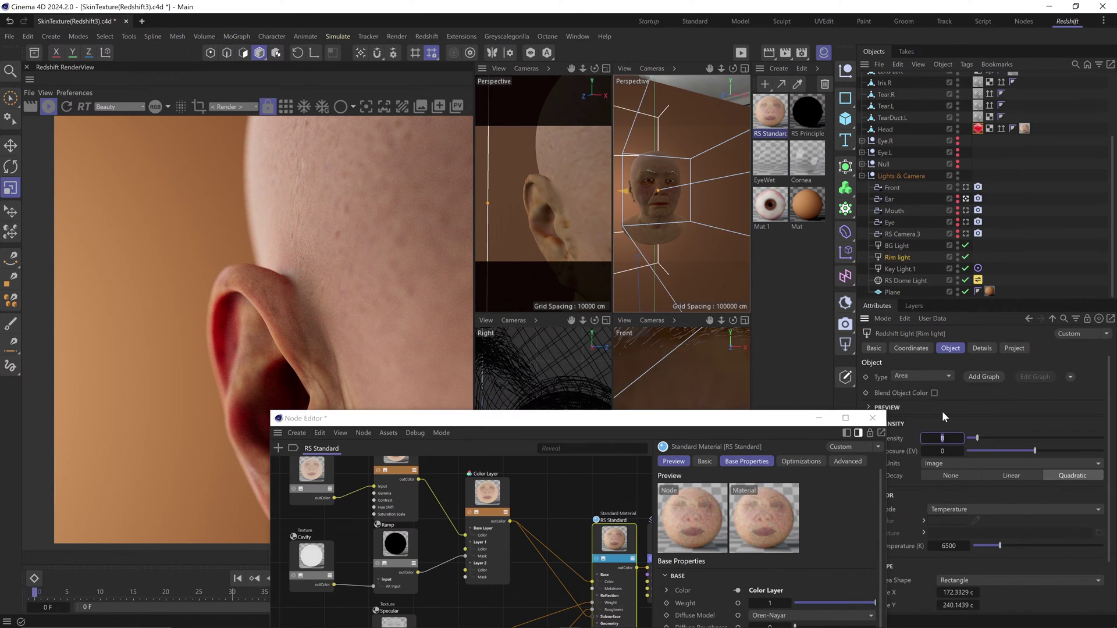
text(8)
key(Return)
drag(427, 420, 514, 408)
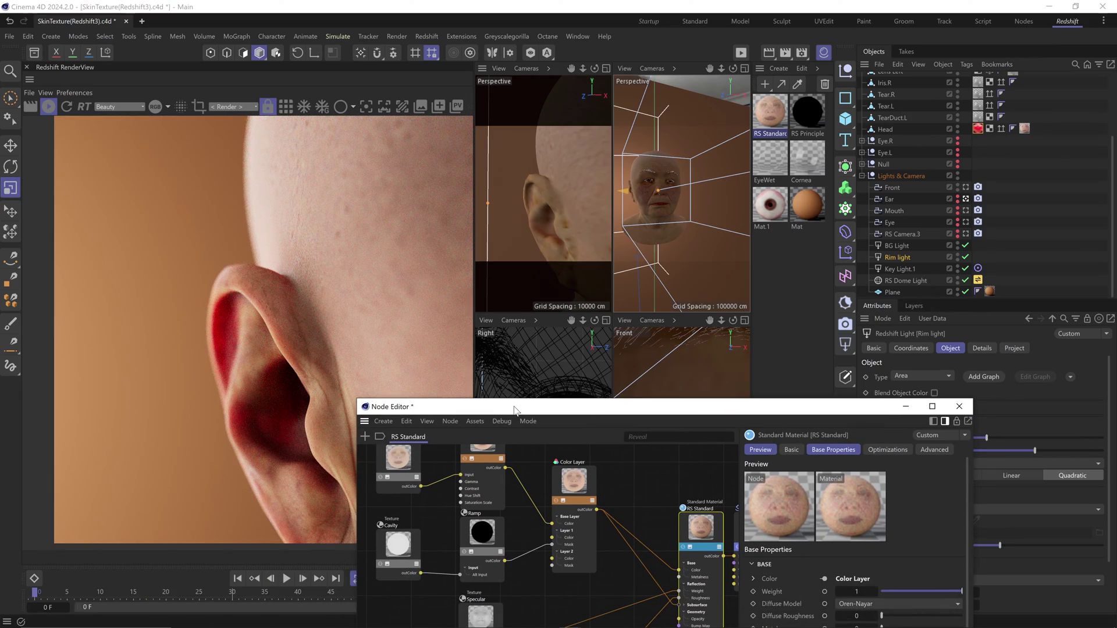
Step: Return the render to the Front camera, and move the Node Editor clear of the viewports and object list
click(967, 188)
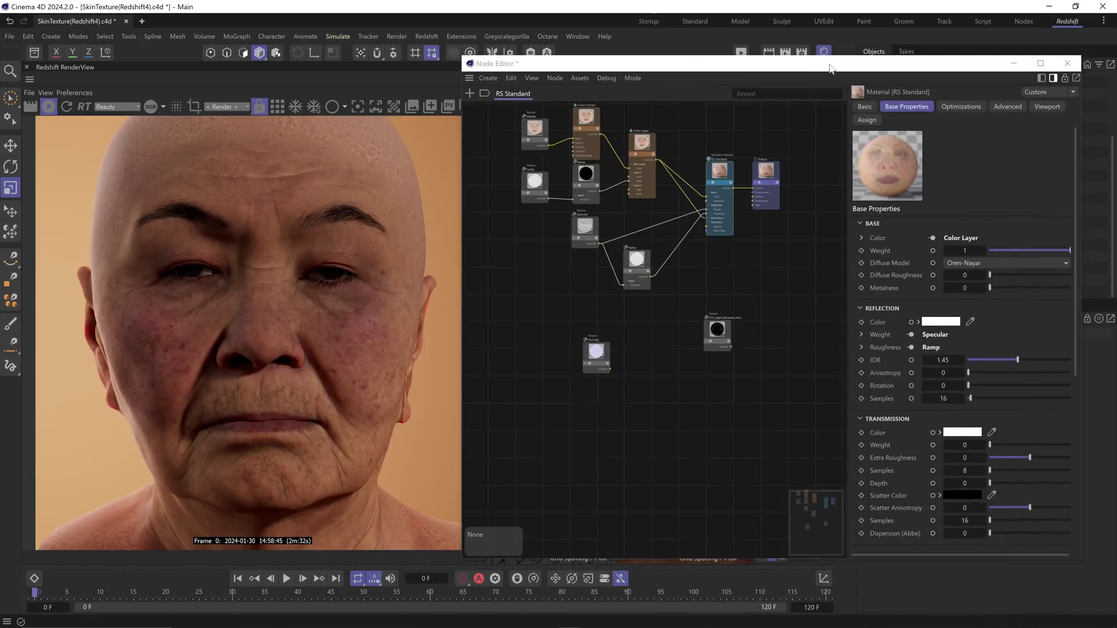
drag(831, 69, 677, 547)
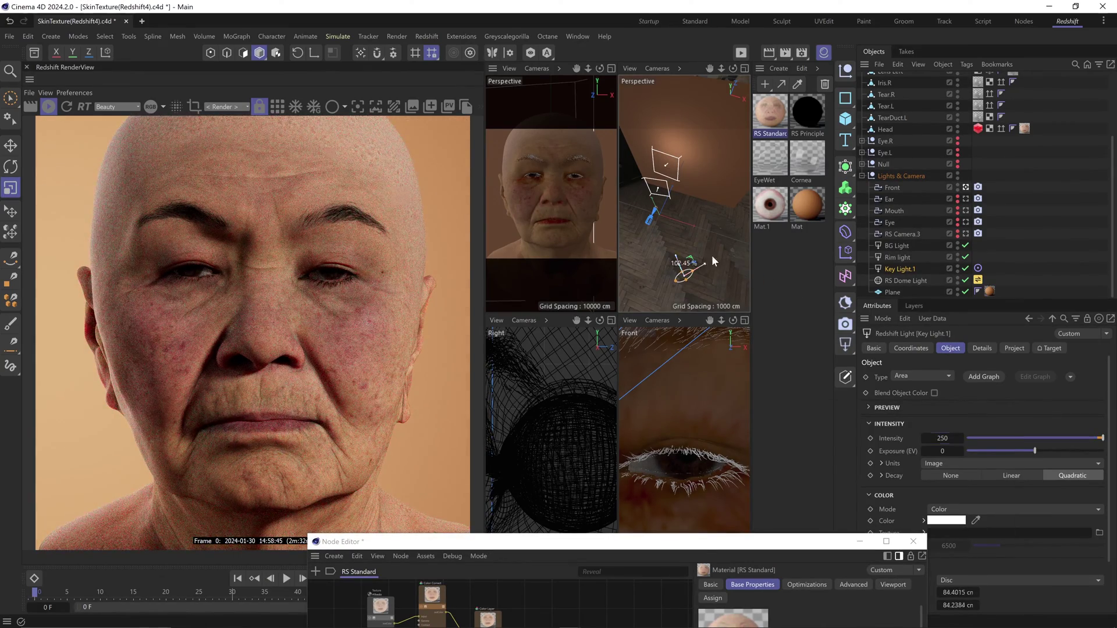
Step: Bring the Node Editor fully into view and add a Bump Map node to the skin material
drag(711, 255, 716, 254)
drag(652, 546, 820, 89)
double_click(669, 346)
text(bump)
key(Return)
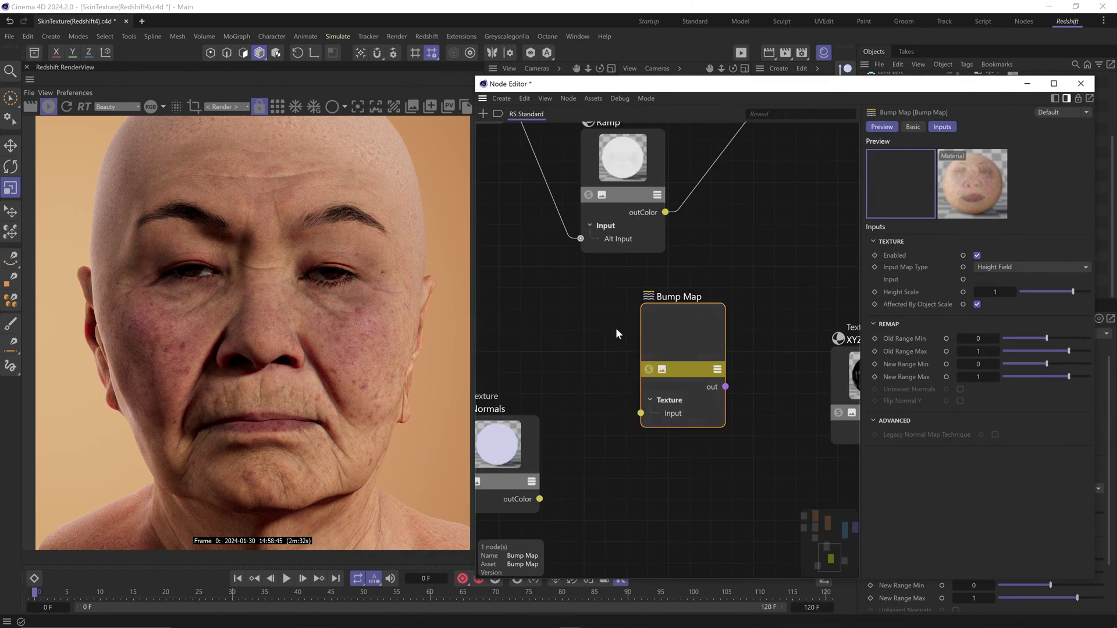
Step: Route the Normals texture through the Bump Map node into the material's Bump Map input, with the input map type set to Tangent-Space Normal
scroll(613, 454, down, 3)
drag(576, 487, 615, 478)
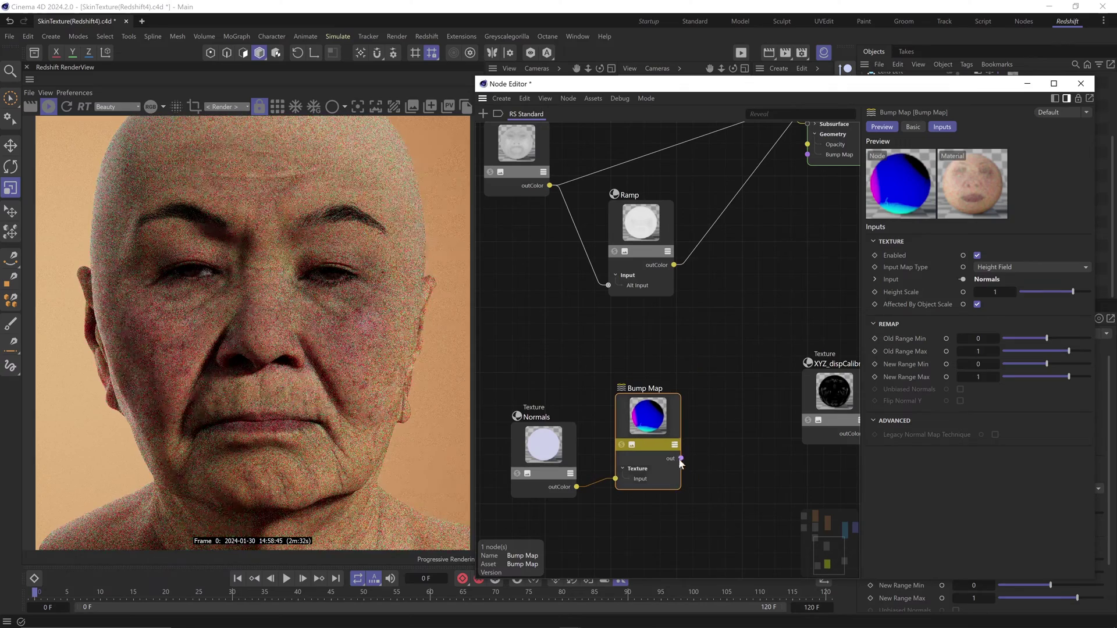
drag(681, 459, 807, 155)
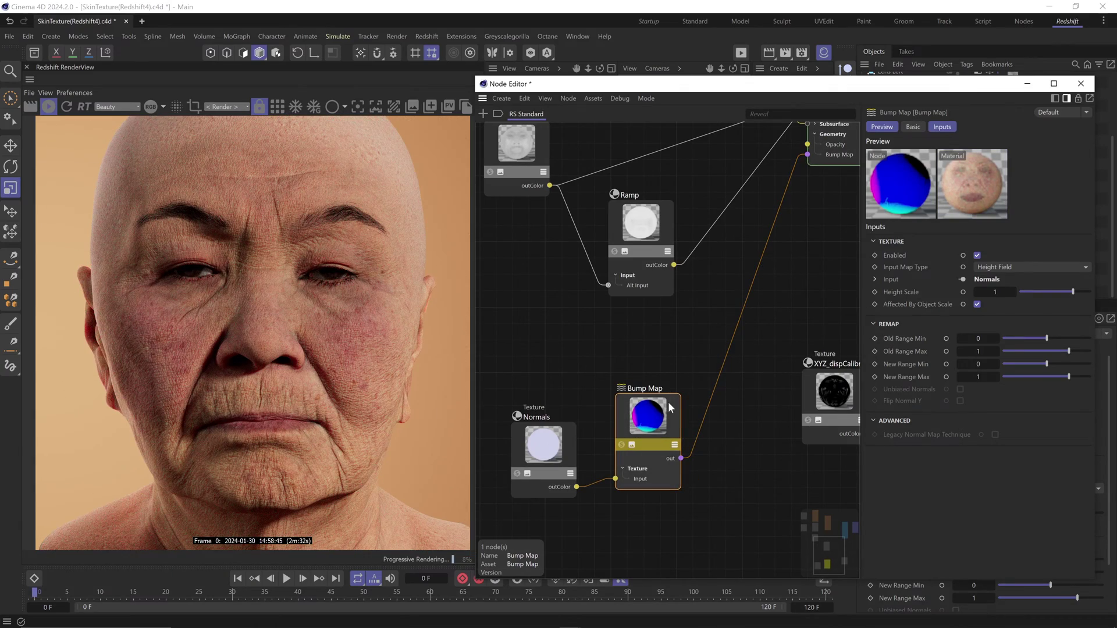
click(1012, 267)
click(1009, 282)
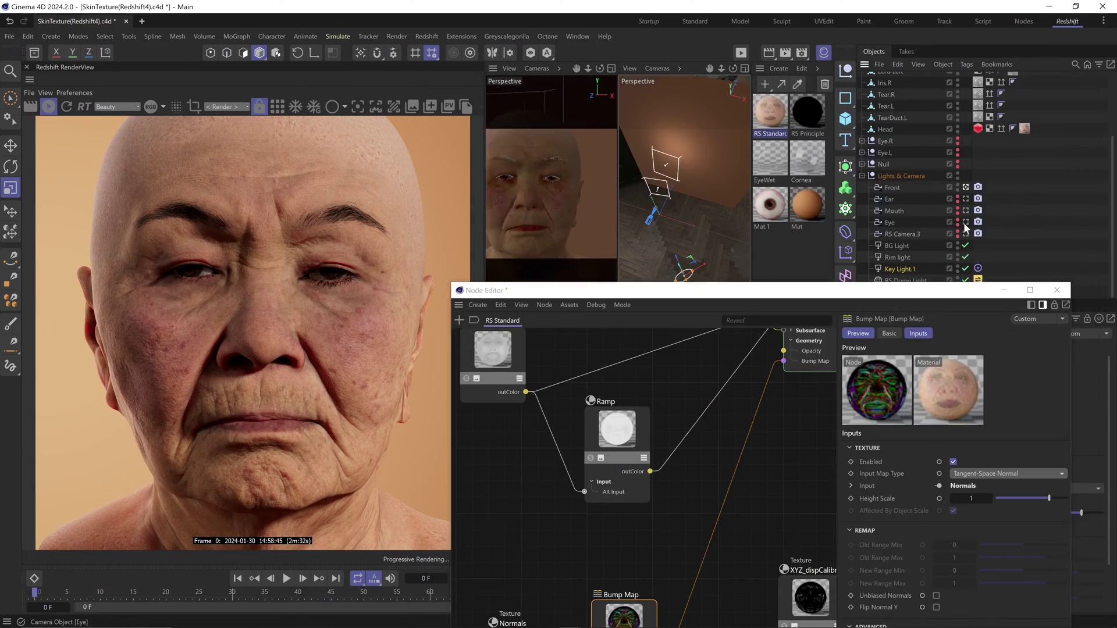
Step: Render through the Eye camera, then move the Normals and Bump Map nodes lower in the graph
click(965, 224)
click(964, 224)
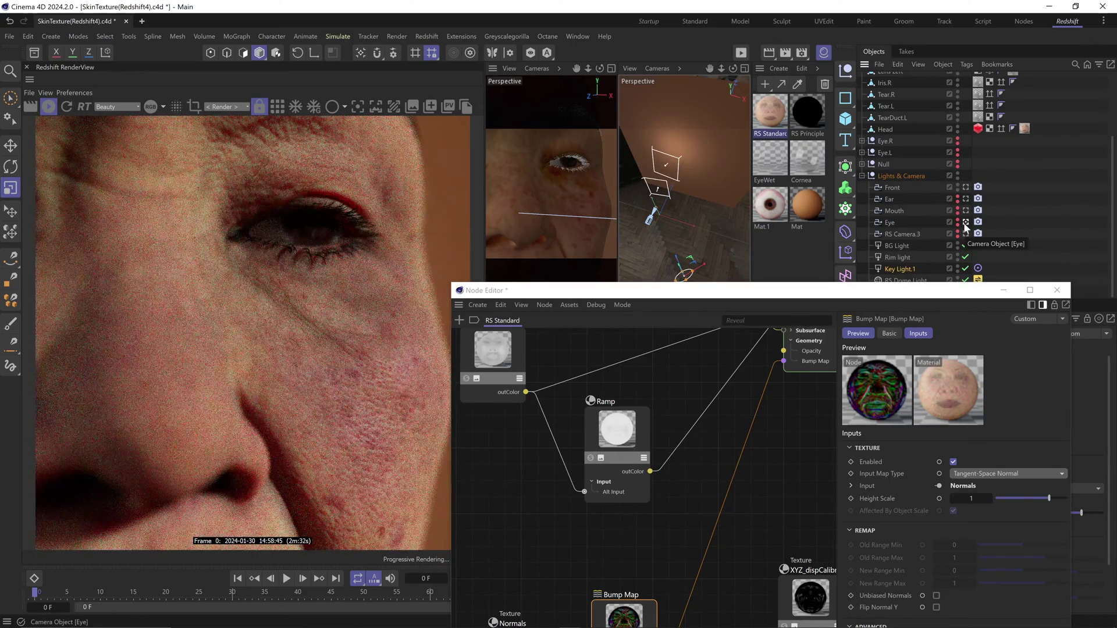
drag(814, 297, 832, 99)
scroll(742, 368, down, 2)
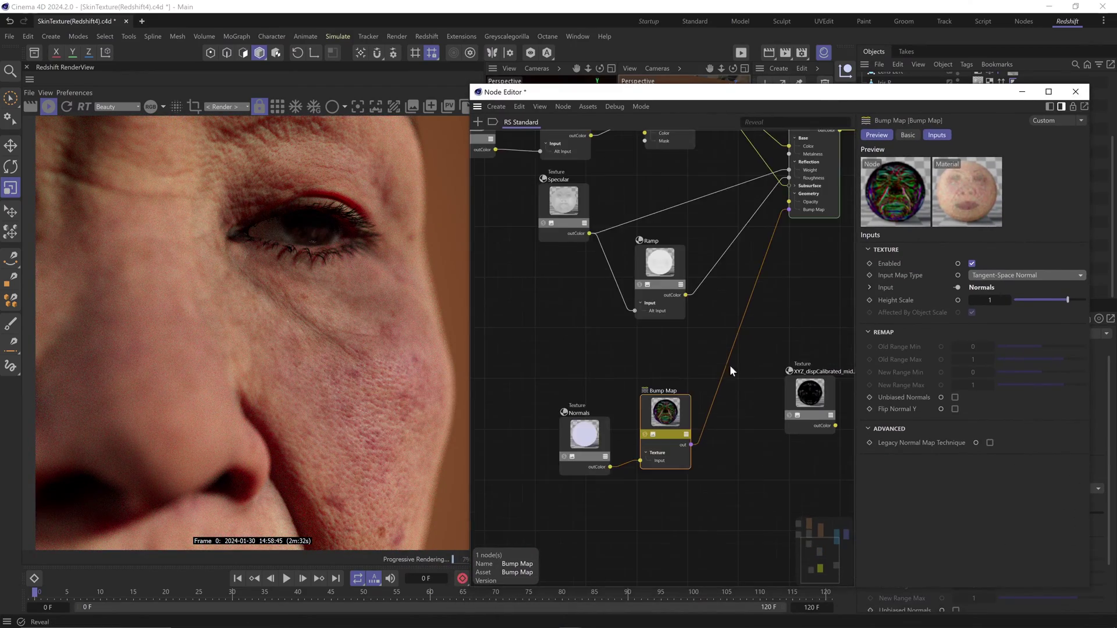
drag(680, 356, 591, 447)
drag(657, 409, 650, 474)
middle_drag(662, 245, 642, 343)
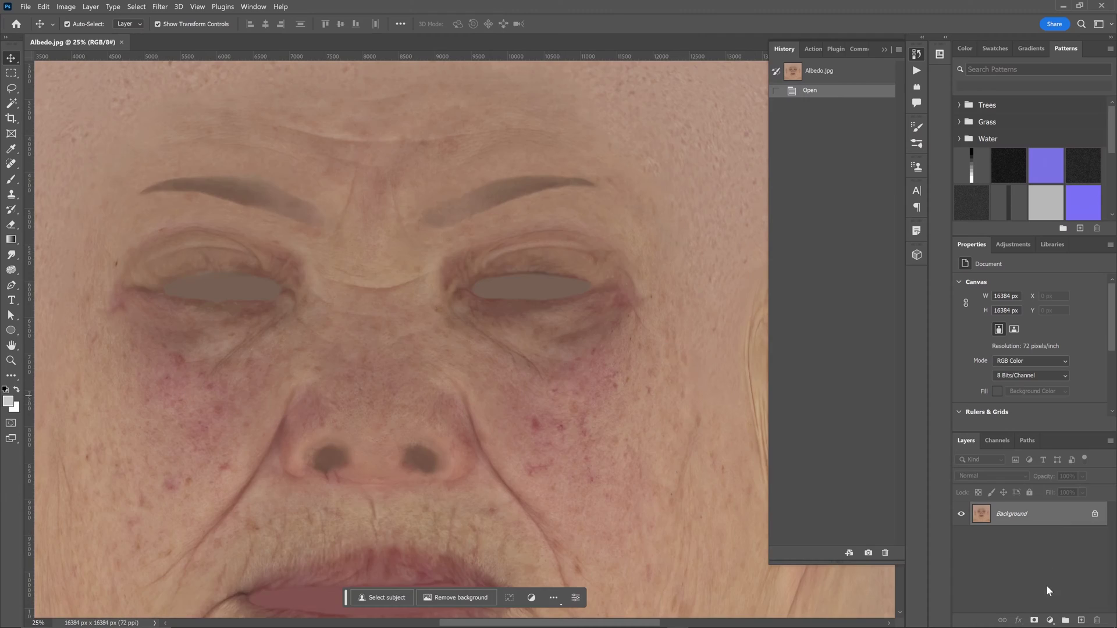
Step: In Photoshop, add a layer to Albedo.jpg and brush soft black at 10% opacity over the right-hand eye socket and lids
key(ctrl+shift+alt+n)
key(d)
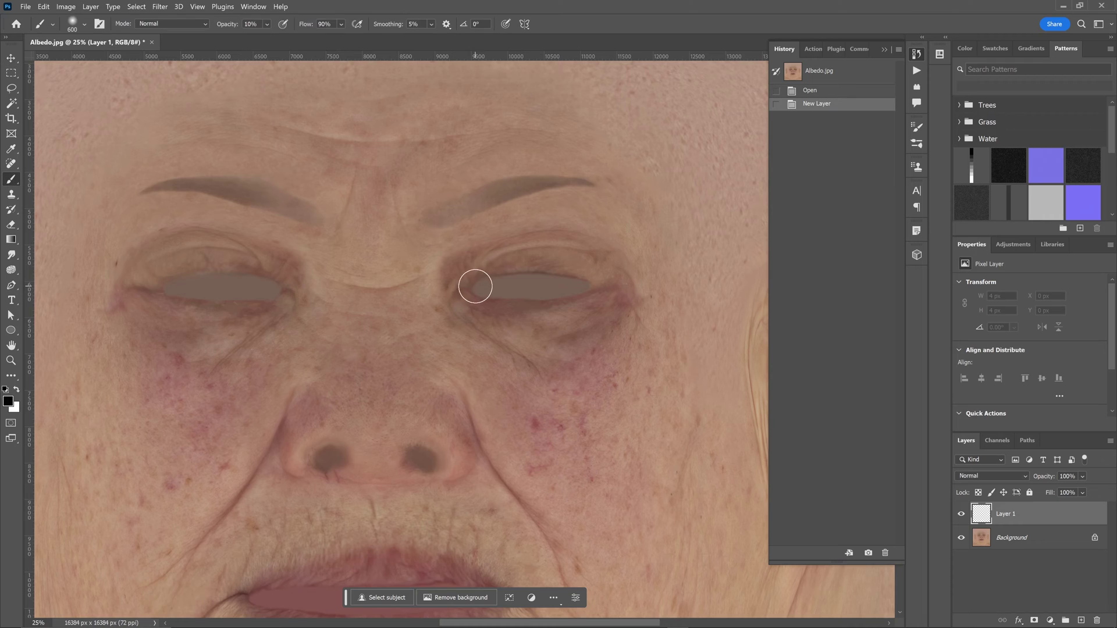
mouse_move(477, 287)
mouse_down()
mouse_move(594, 287)
mouse_move(588, 273)
mouse_up()
key(bracketright)
key(bracketright)
key(bracketright)
key(bracketright)
key(bracketright)
key(bracketleft)
key(bracketleft)
key(bracketleft)
key(bracketleft)
key(bracketleft)
key(bracketleft)
mouse_move(497, 261)
mouse_down()
mouse_move(608, 258)
mouse_move(573, 231)
mouse_move(609, 252)
mouse_move(535, 244)
mouse_up()
key(ctrl+z)
key(bracketright)
key(bracketright)
key(bracketright)
key(bracketright)
key(bracketright)
key(bracketright)
key(bracketright)
key(bracketright)
key(bracketright)
key(bracketright)
drag(490, 289, 582, 282)
mouse_move(581, 282)
mouse_down()
mouse_move(500, 285)
mouse_move(587, 290)
mouse_up()
Step: Duplicate the painted eye layer, flip it horizontally onto the other eye, and touch up the black around the lids
drag(1082, 620, 1081, 620)
key(ctrl+t)
right_click(537, 264)
click(572, 506)
shift+drag(586, 279, 246, 282)
key(Return)
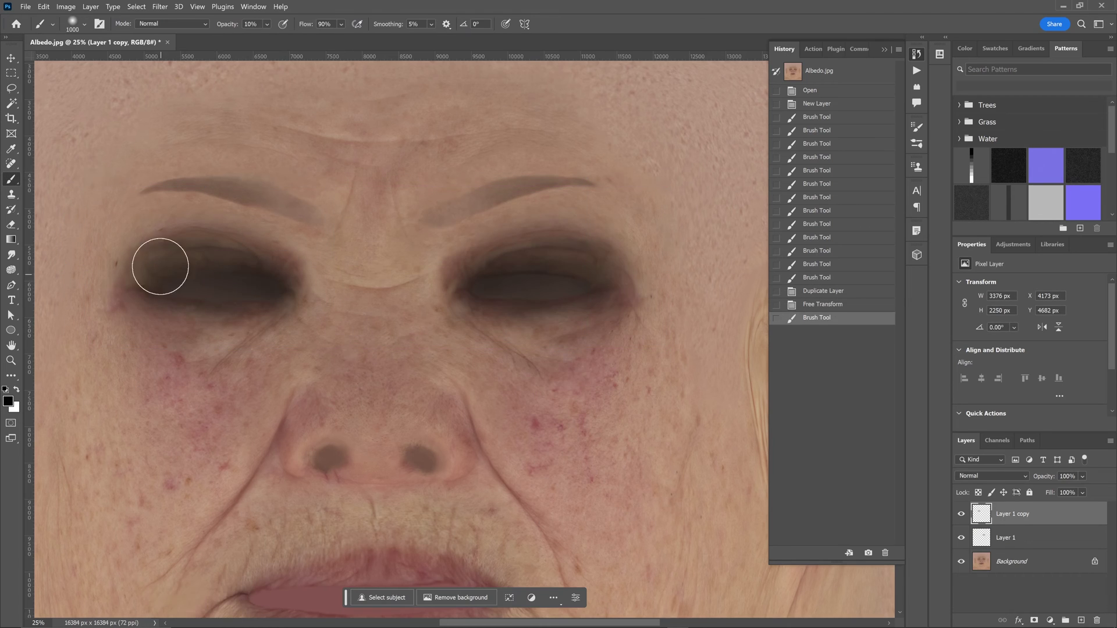
drag(222, 317, 270, 314)
click(980, 570)
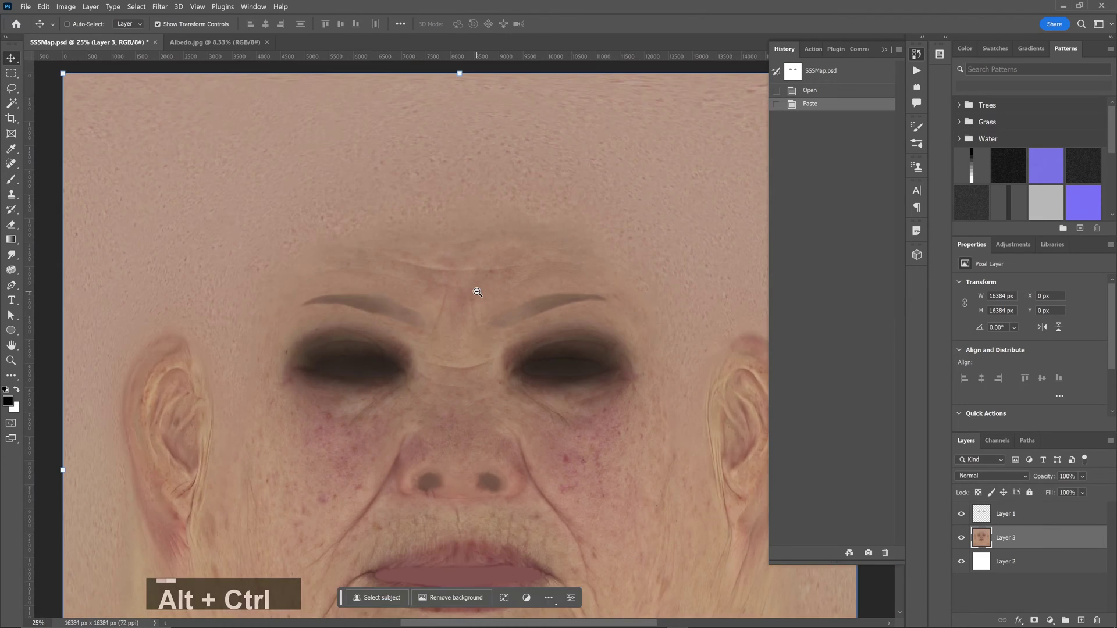
Step: Add a layer above the face texture in SSSMap.psd and paint both ears white with a soft brush at 100% opacity
alt+scroll(573, 362, down, 2)
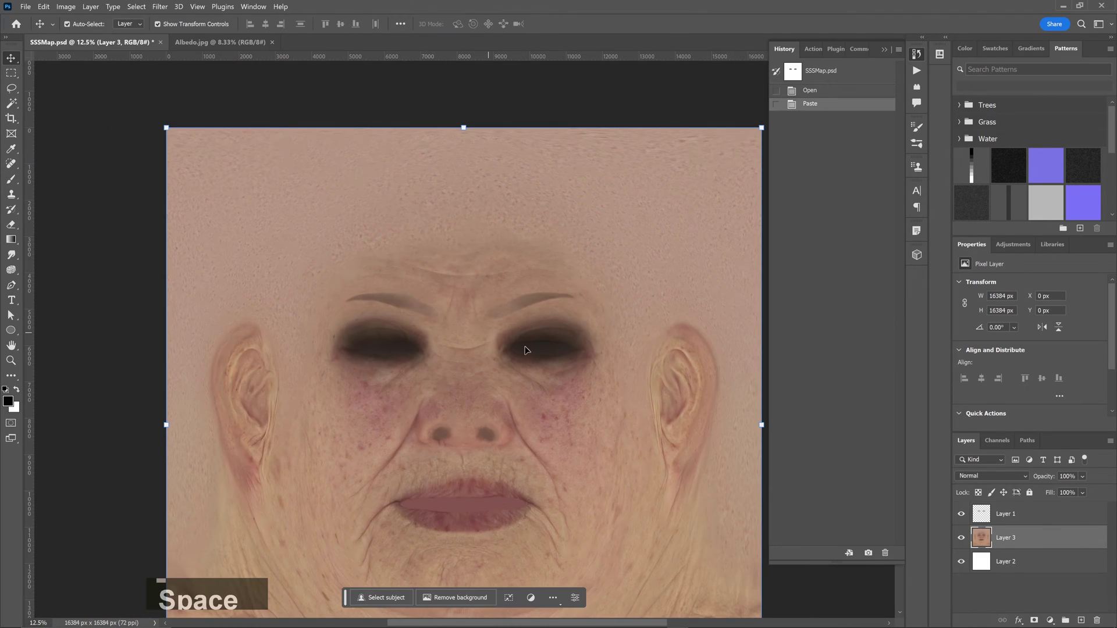
click(1081, 620)
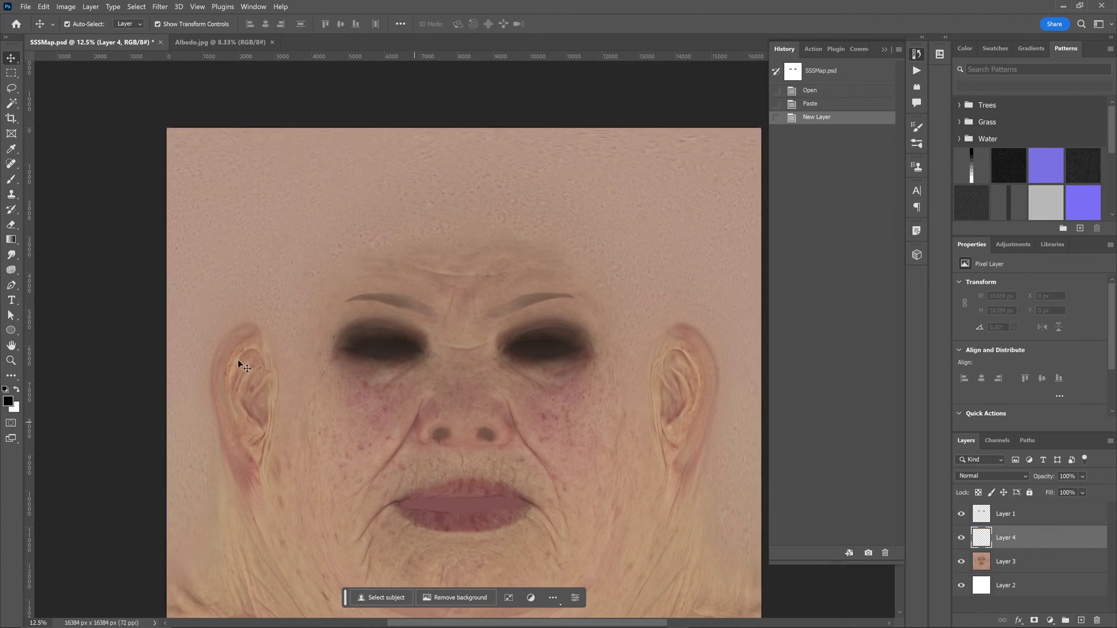
key(b)
key(x)
key(bracketright)
key(bracketright)
key(bracketright)
key(bracketright)
key(bracketright)
key(bracketright)
key(bracketright)
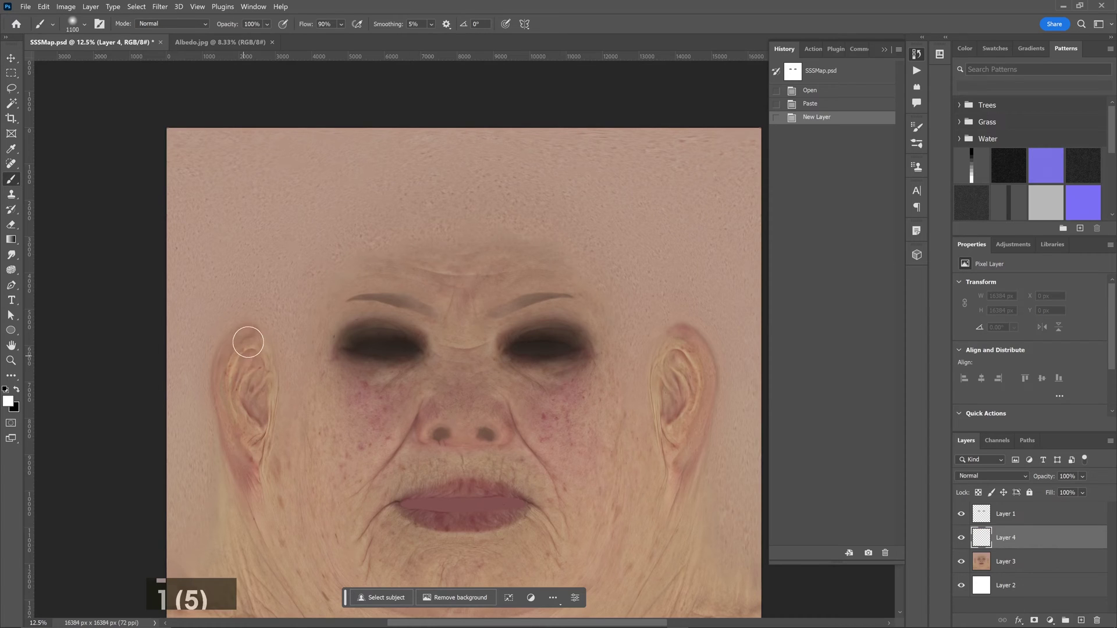
mouse_move(243, 342)
mouse_down()
mouse_move(232, 386)
mouse_move(241, 463)
mouse_move(244, 369)
mouse_move(225, 399)
mouse_move(242, 439)
mouse_up()
mouse_move(669, 342)
mouse_down()
mouse_move(693, 347)
mouse_move(698, 412)
mouse_move(683, 448)
mouse_move(679, 347)
mouse_up()
drag(242, 347, 241, 427)
Step: Move the white layer above the face texture layer and fill it with light grey
click(998, 562)
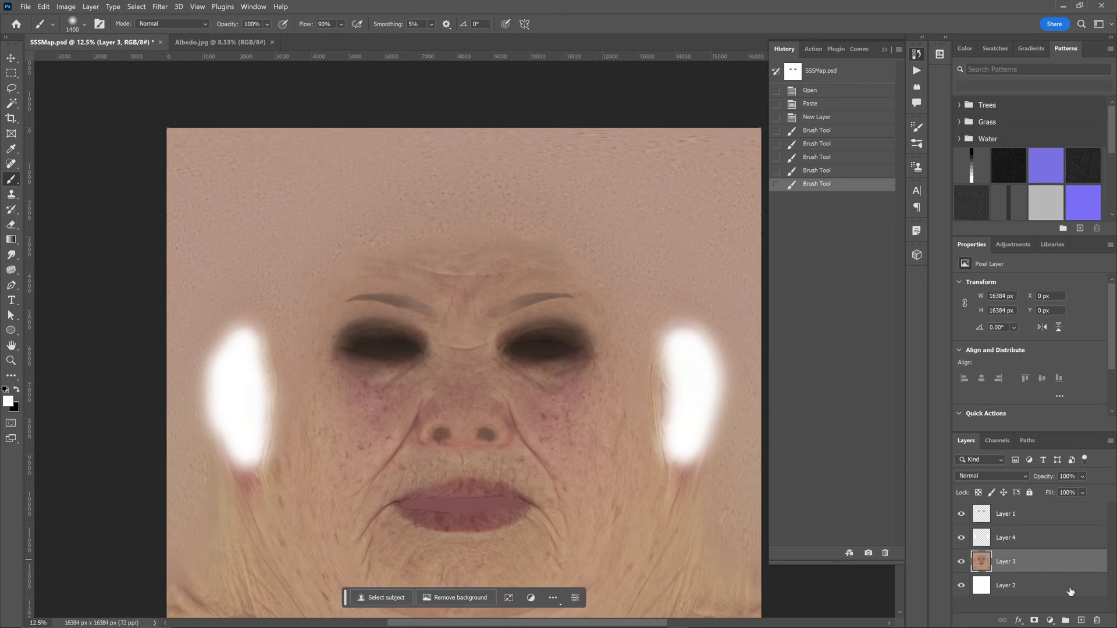
drag(1073, 581, 1038, 560)
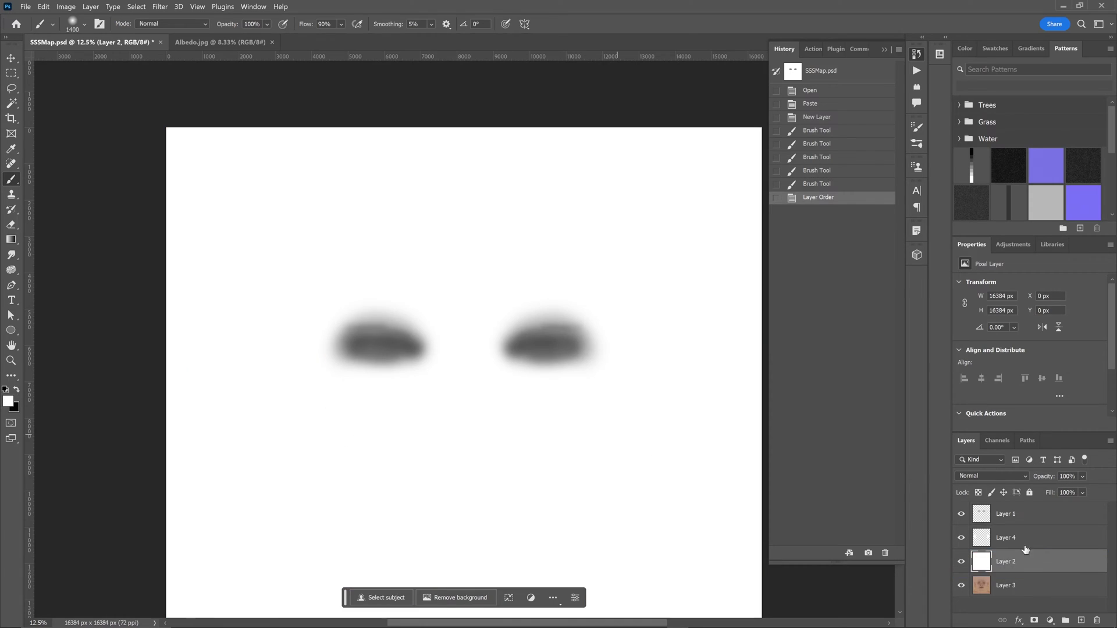
click(14, 408)
click(809, 345)
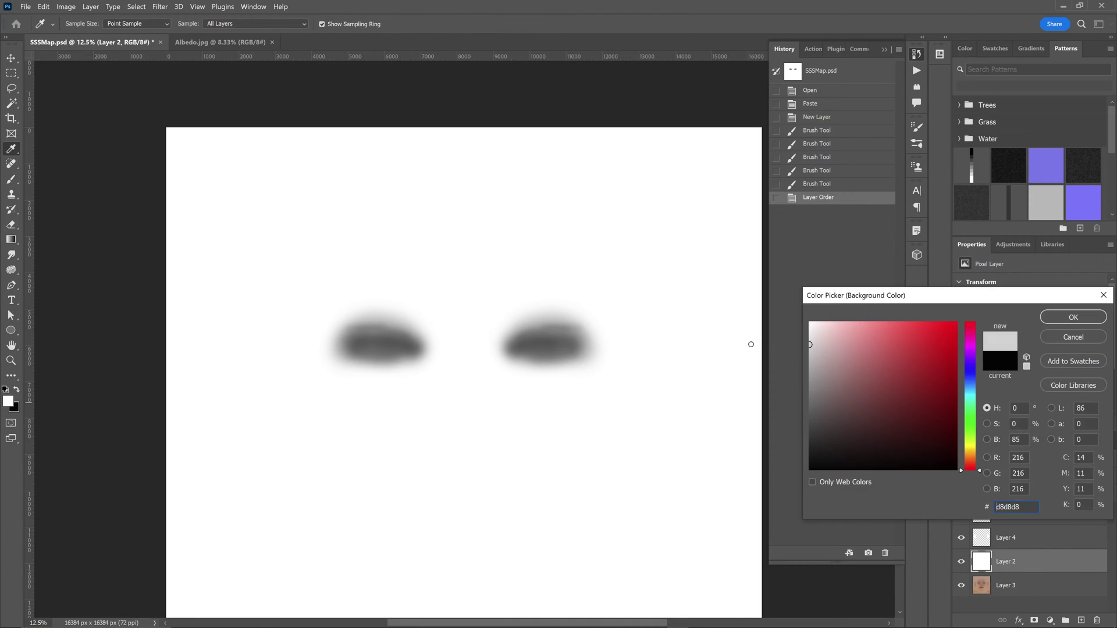
click(1073, 317)
key(ctrl+BackSpace)
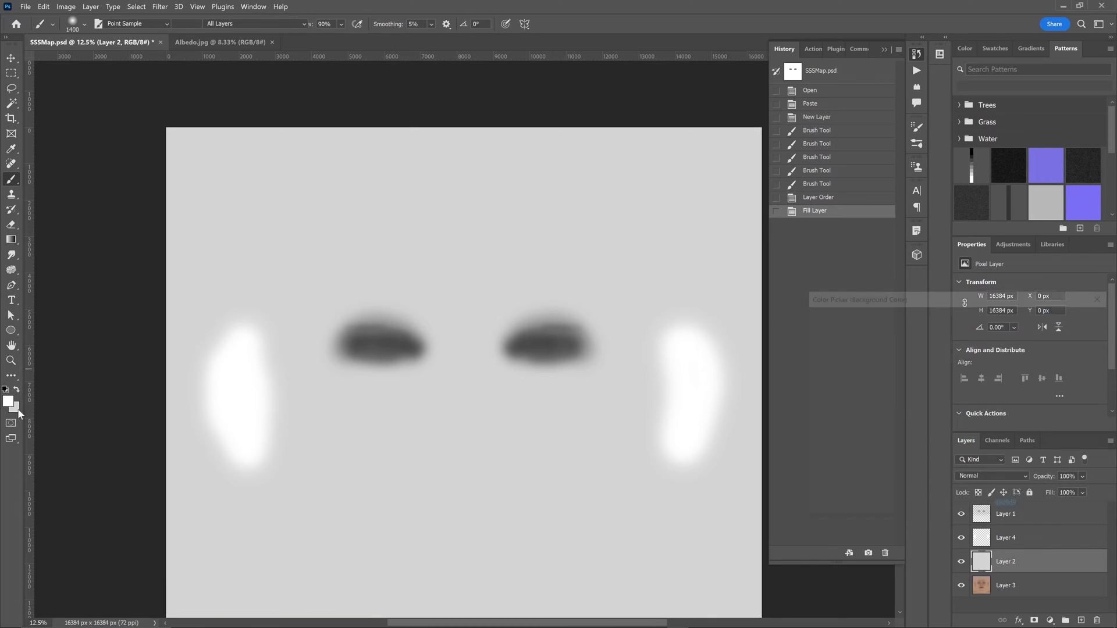
Step: Refill the base layer with a slightly darker grey and save SSSMap.psd
click(809, 351)
click(1067, 317)
key(ctrl+BackSpace)
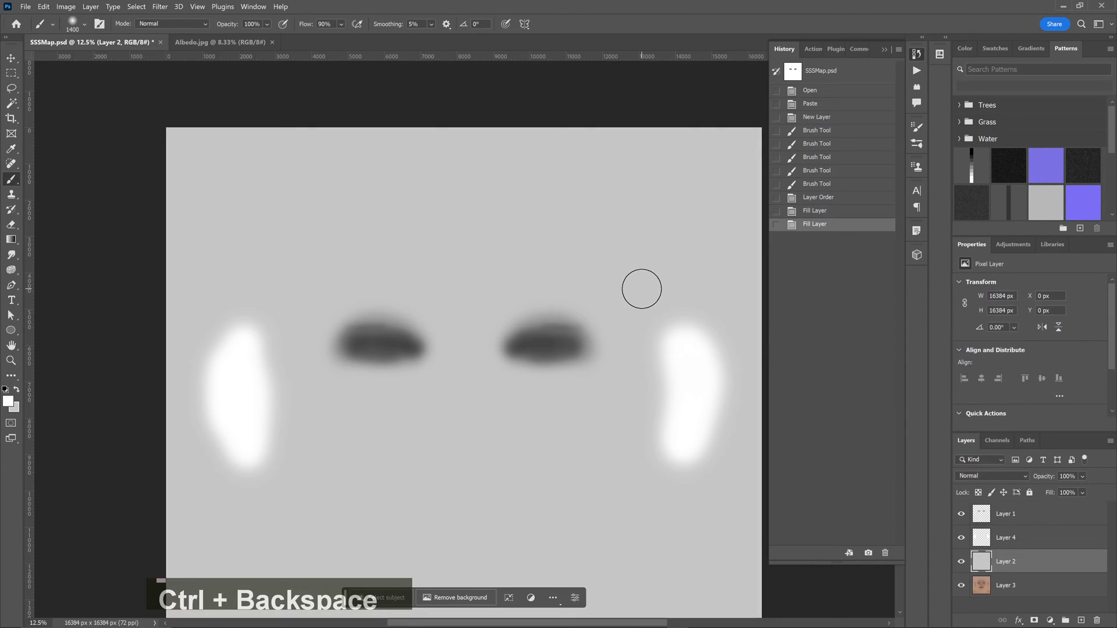
key(ctrl+s)
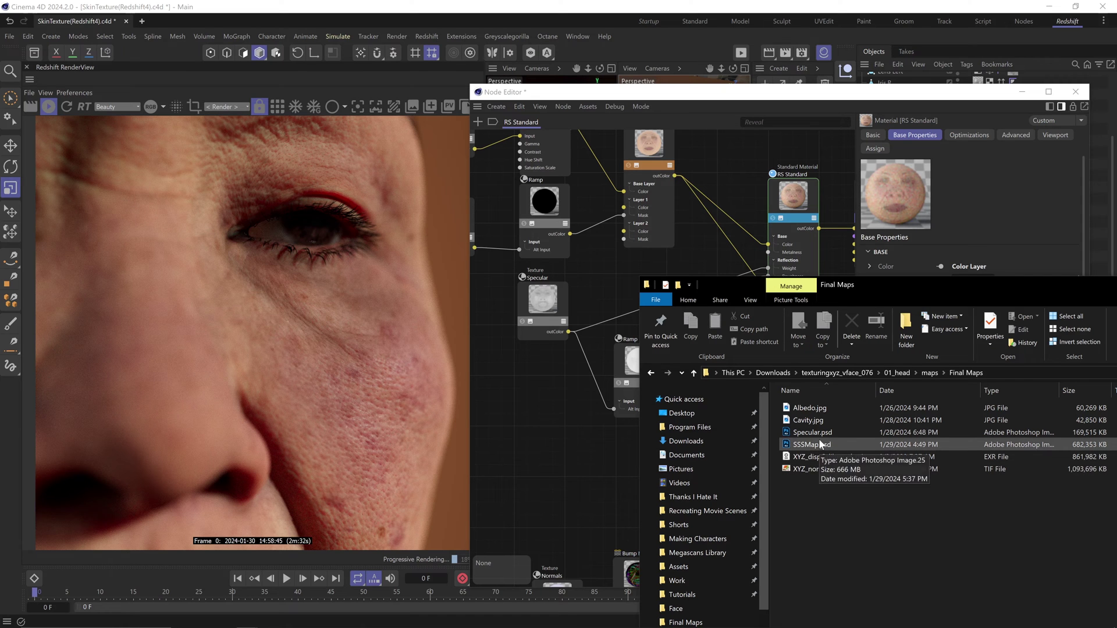
Step: Import SSSMap.psd into the Cinema 4D material graph and connect it to the material's Subsurface Weight
click(818, 440)
drag(536, 486, 570, 438)
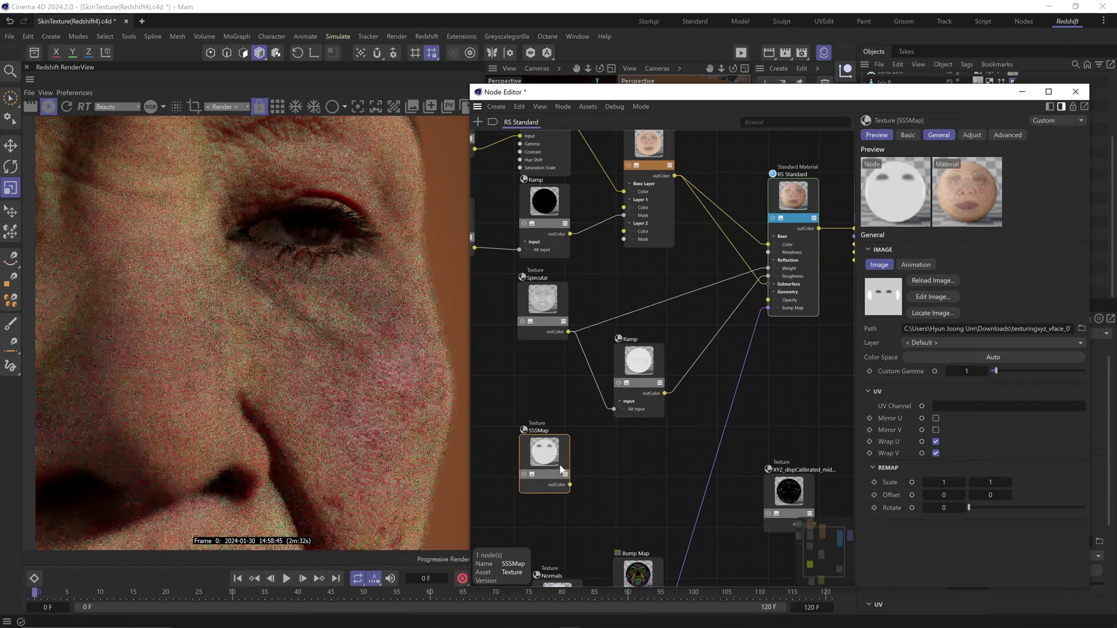
drag(570, 484, 800, 203)
mouse_move(873, 266)
click(949, 278)
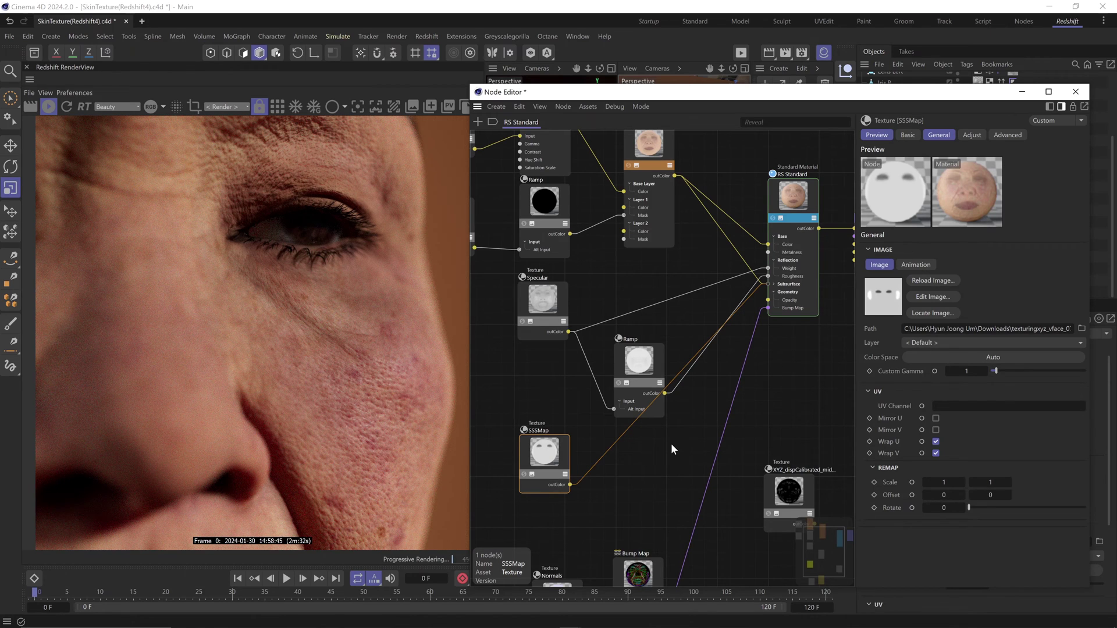
Step: Solo the SSSMap texture in the render, set its color space to Raw, and end the solo preview
click(524, 475)
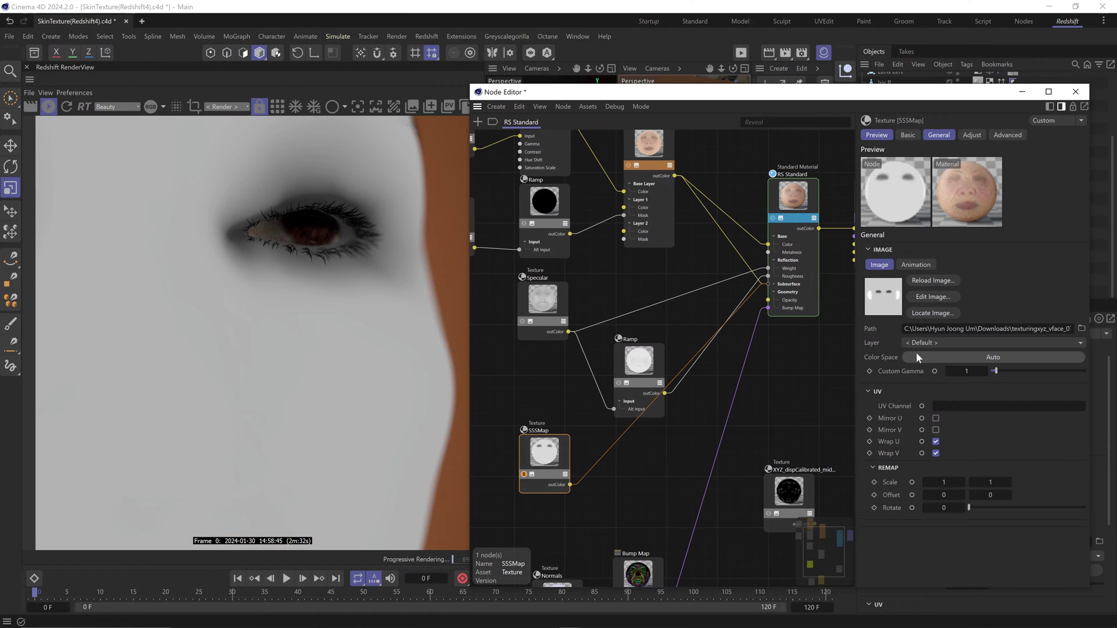
click(916, 356)
click(971, 541)
click(524, 474)
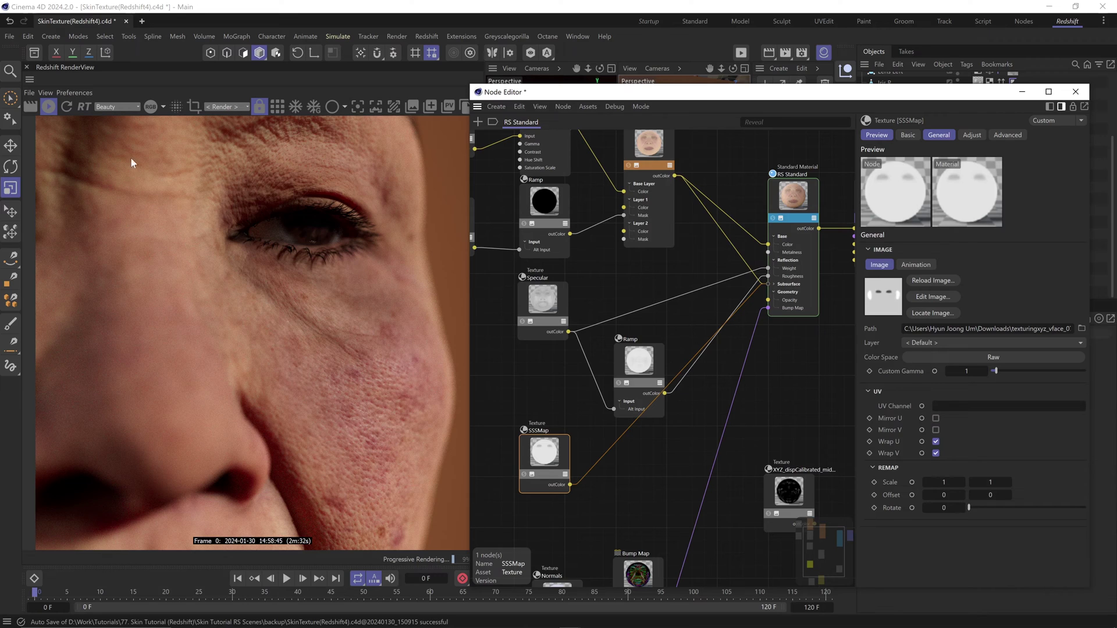
Step: Examine the SSS pass around the eye in the render, then return to the Beauty pass
click(119, 107)
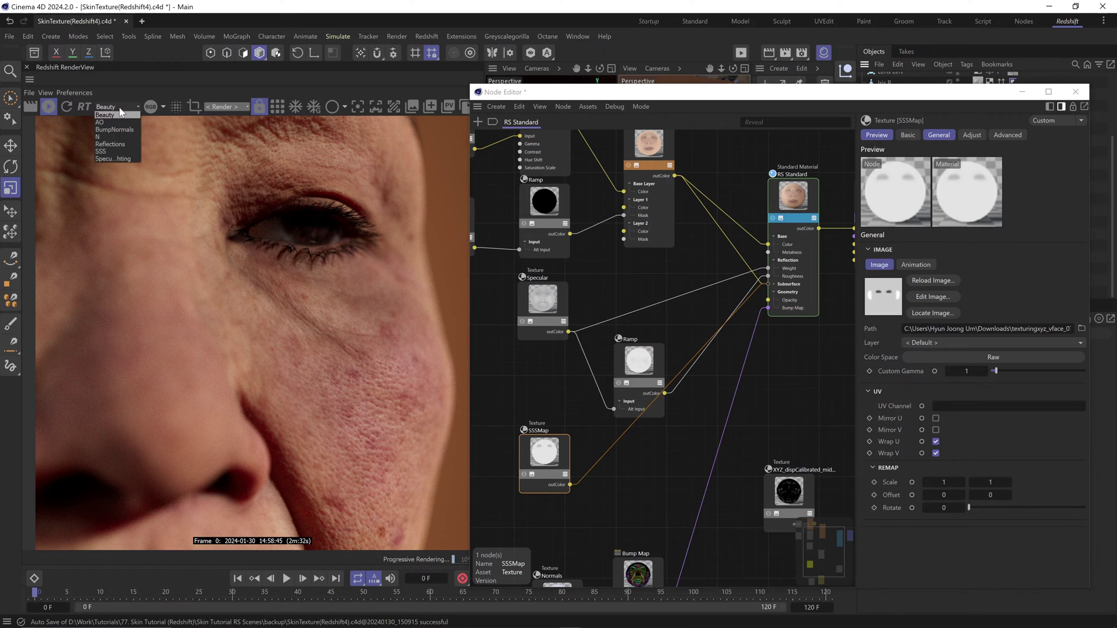
click(118, 152)
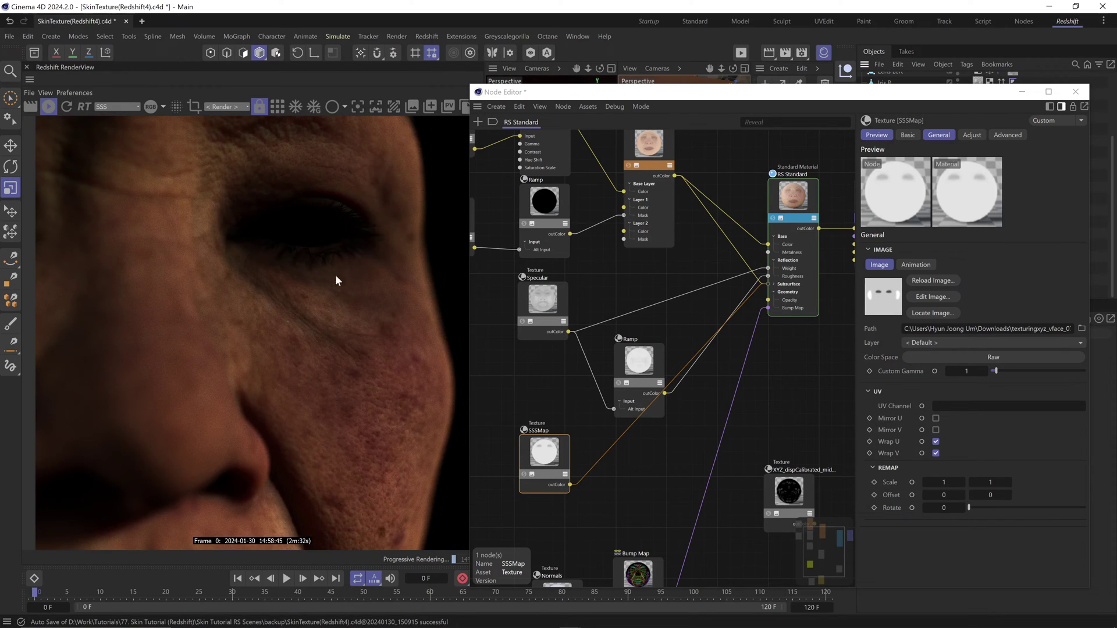
click(116, 106)
click(117, 120)
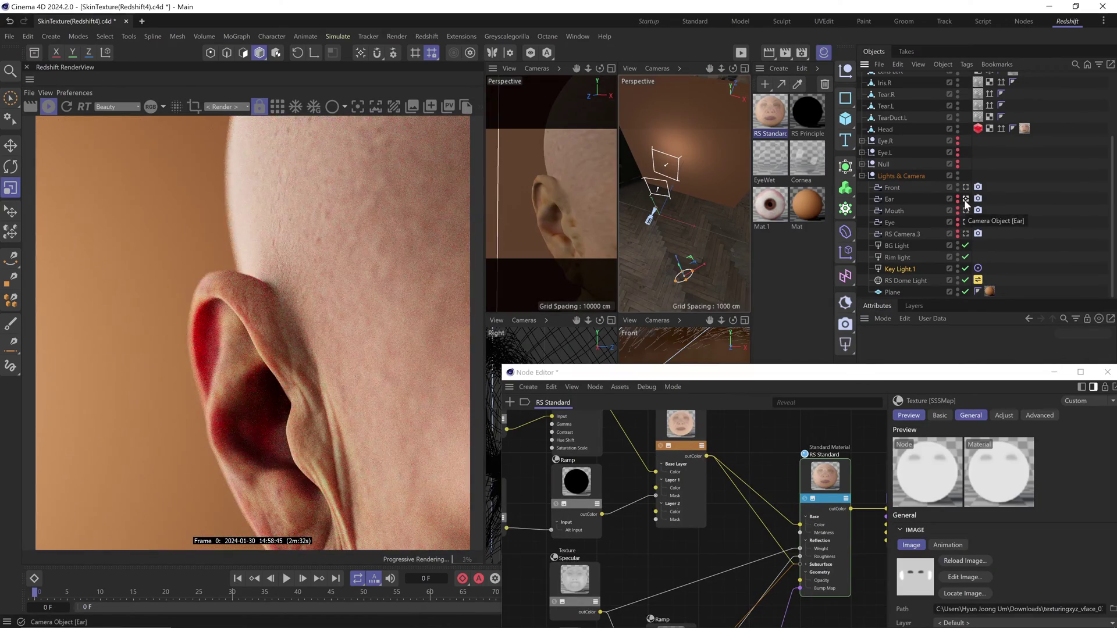
Step: Check the skin through the Mouth camera, return to the Front camera, and move the Node Editor back up
click(966, 211)
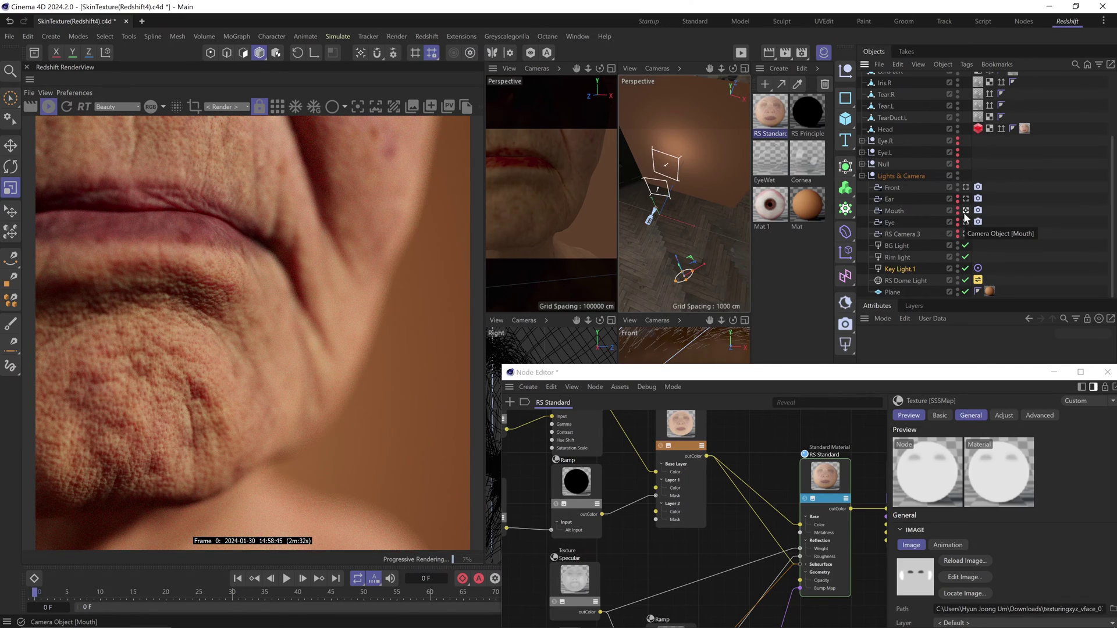
click(965, 189)
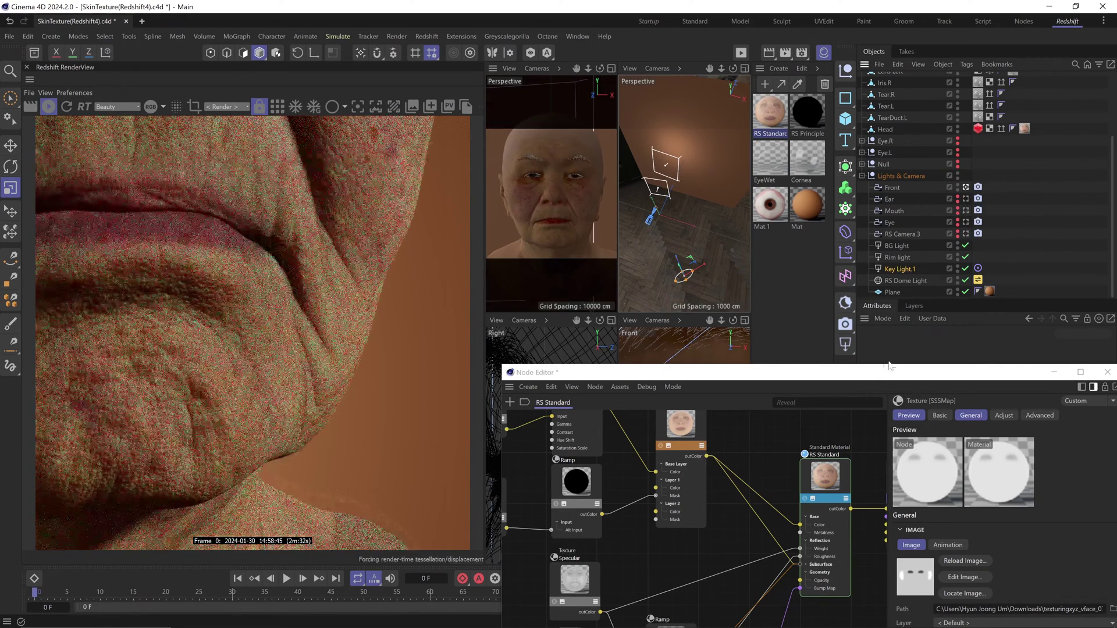
drag(881, 371, 860, 66)
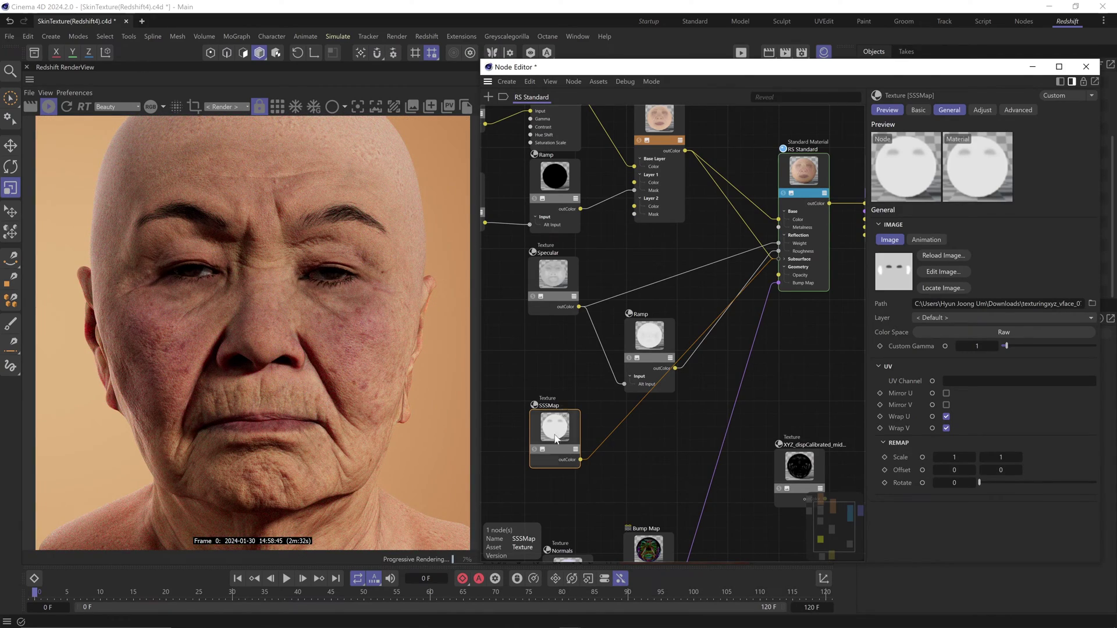
Step: Tidy the graph by placing the SSSMap node below the specular Ramp and the Normals and Bump Map nodes farther down
drag(556, 436, 640, 468)
key(h)
middle_drag(596, 272, 584, 337)
scroll(584, 337, up, 2)
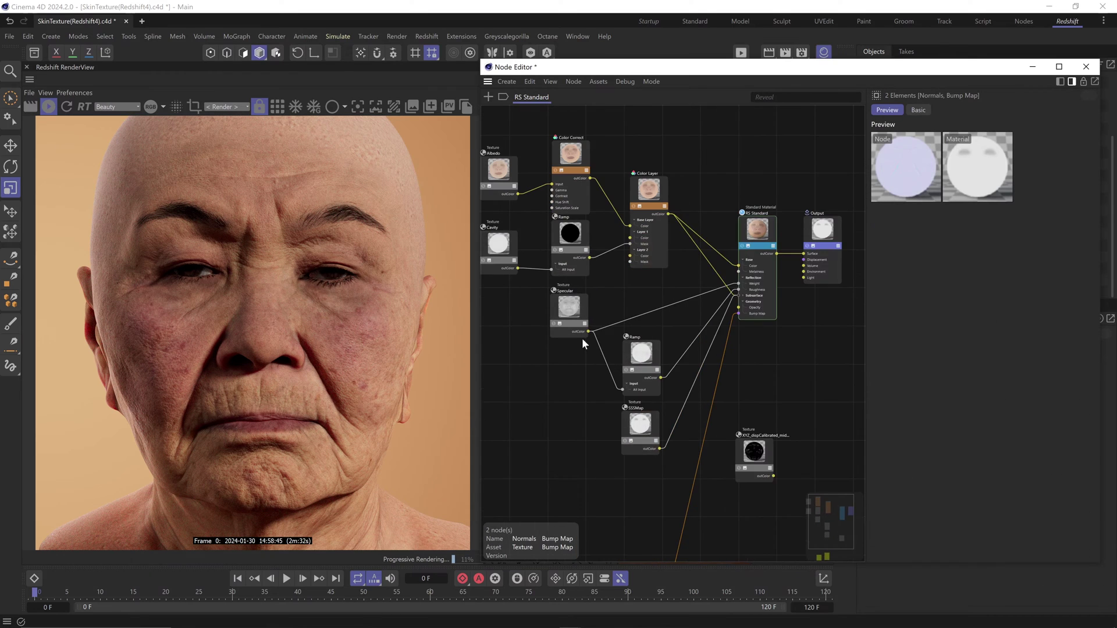
Step: Add a Ramp node fed by the Specular texture and connect it to the material's Coat Weight
text(cramp)
double_click(624, 301)
drag(609, 328, 759, 234)
click(767, 540)
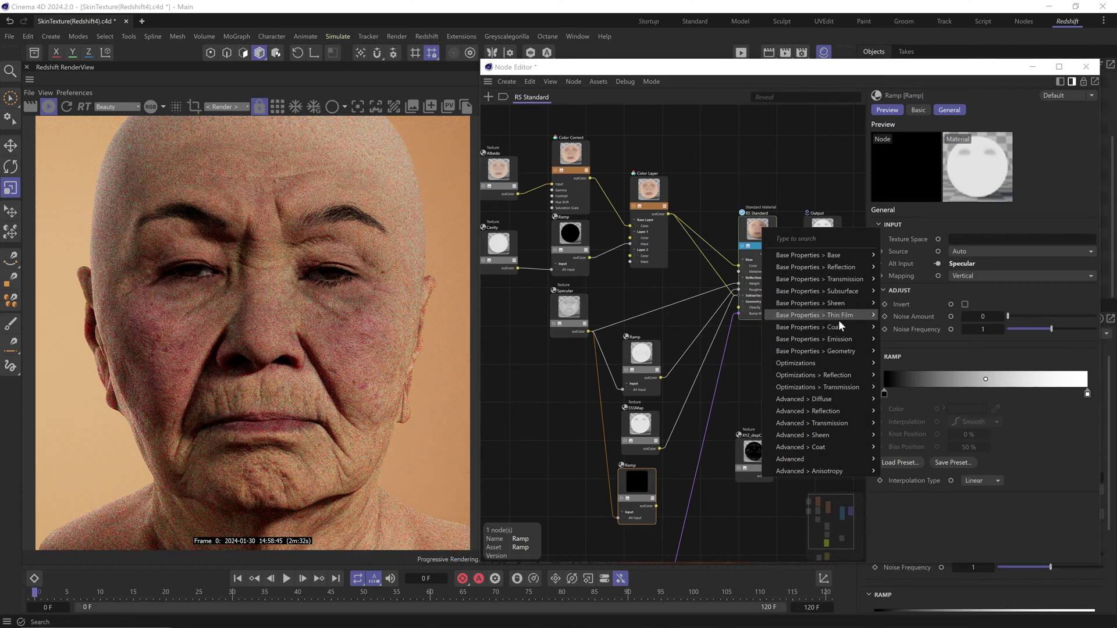
mouse_move(839, 326)
click(908, 340)
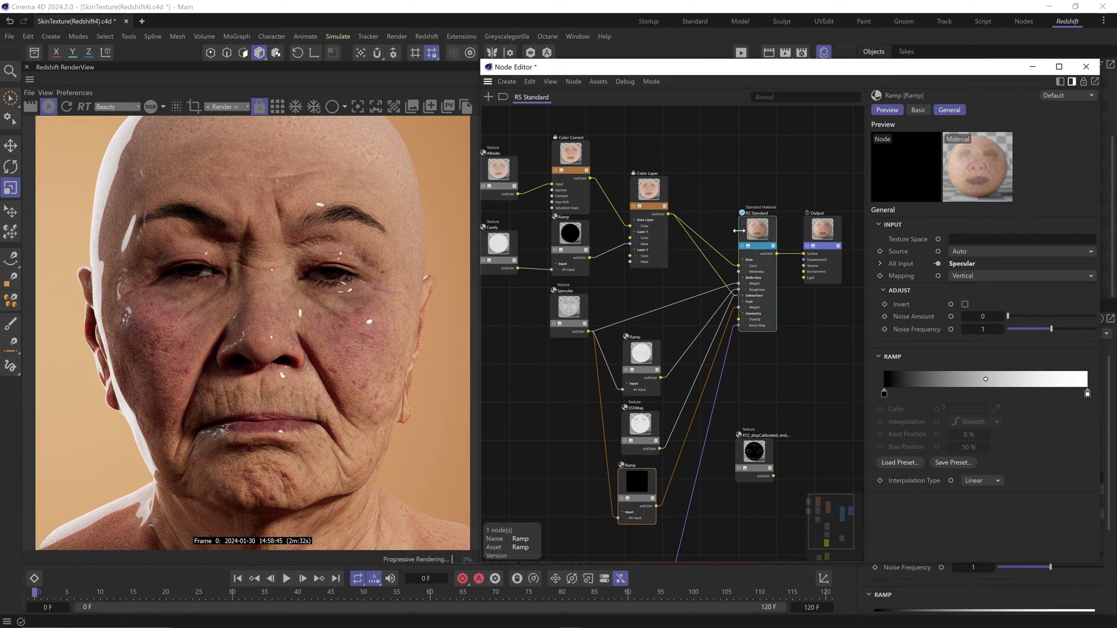
Step: Set the material's Coat Roughness to 0.1
click(764, 239)
scroll(893, 375, down, 10)
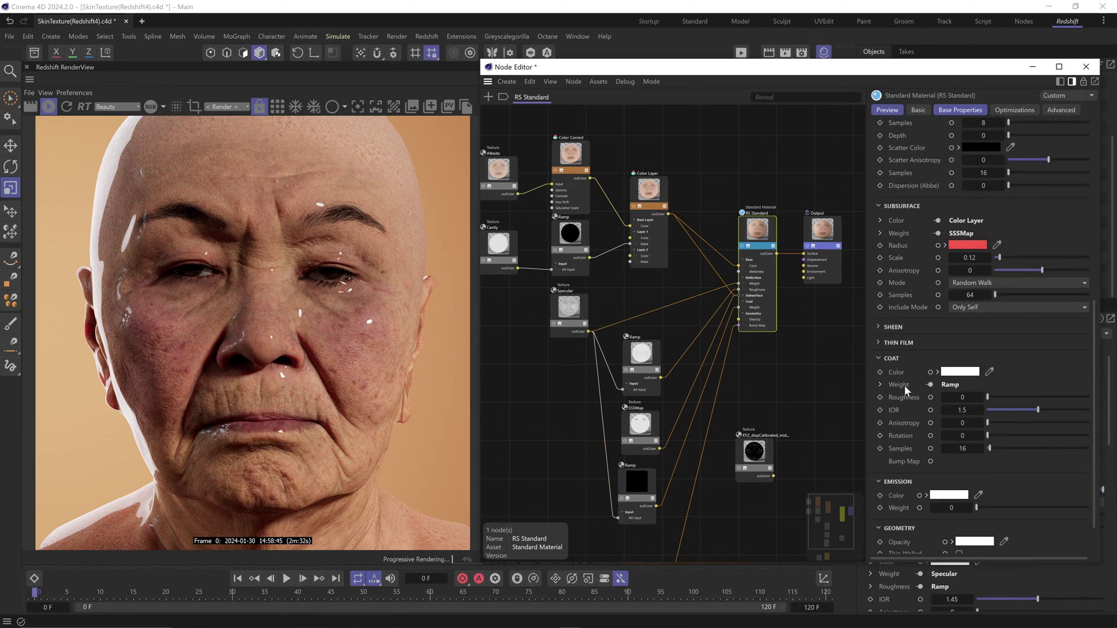
double_click(967, 398)
text(.1)
key(Return)
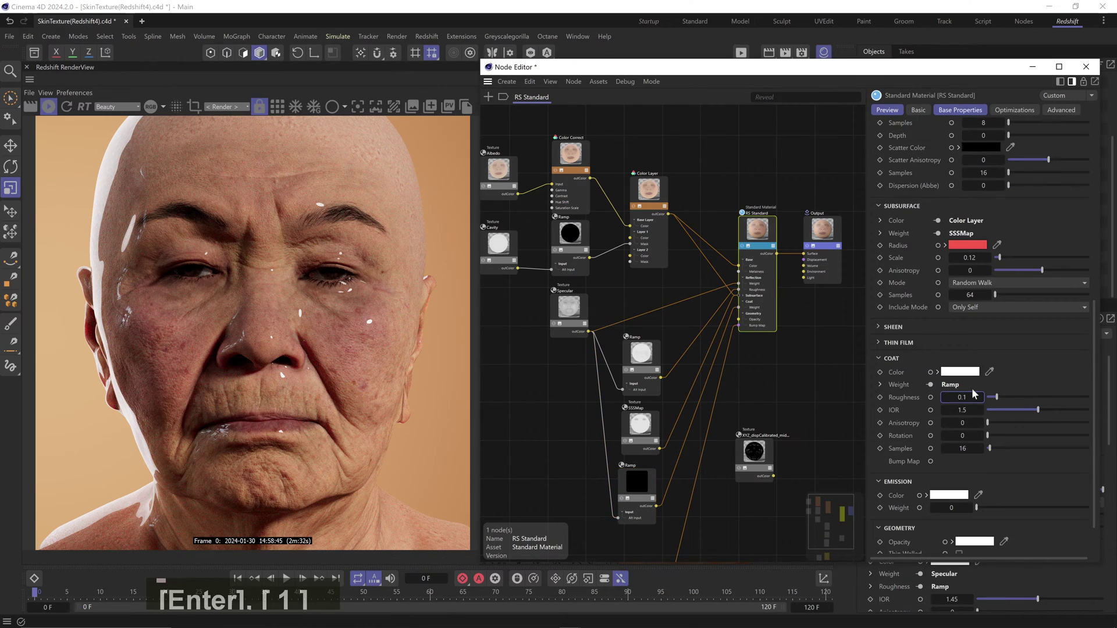
Step: Enlarge the render and limit it to a region around the right-hand eye and upper cheek
scroll(375, 321, up, 3)
click(193, 107)
drag(168, 180, 450, 425)
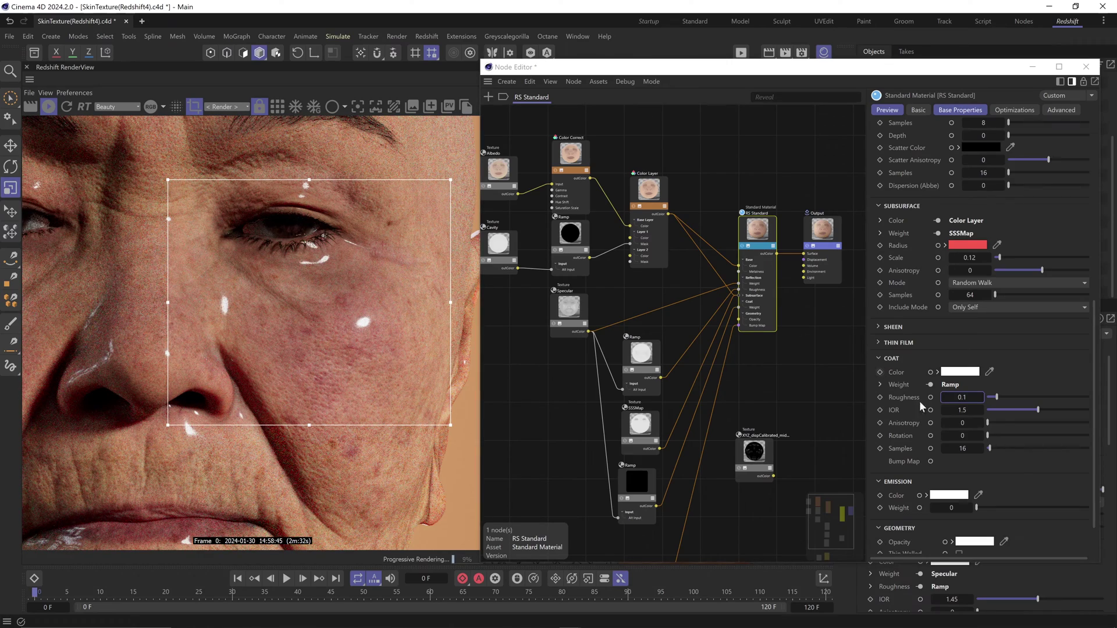
Step: Set the material's Coat IOR to 1.3
click(952, 412)
text(1.3)
key(Return)
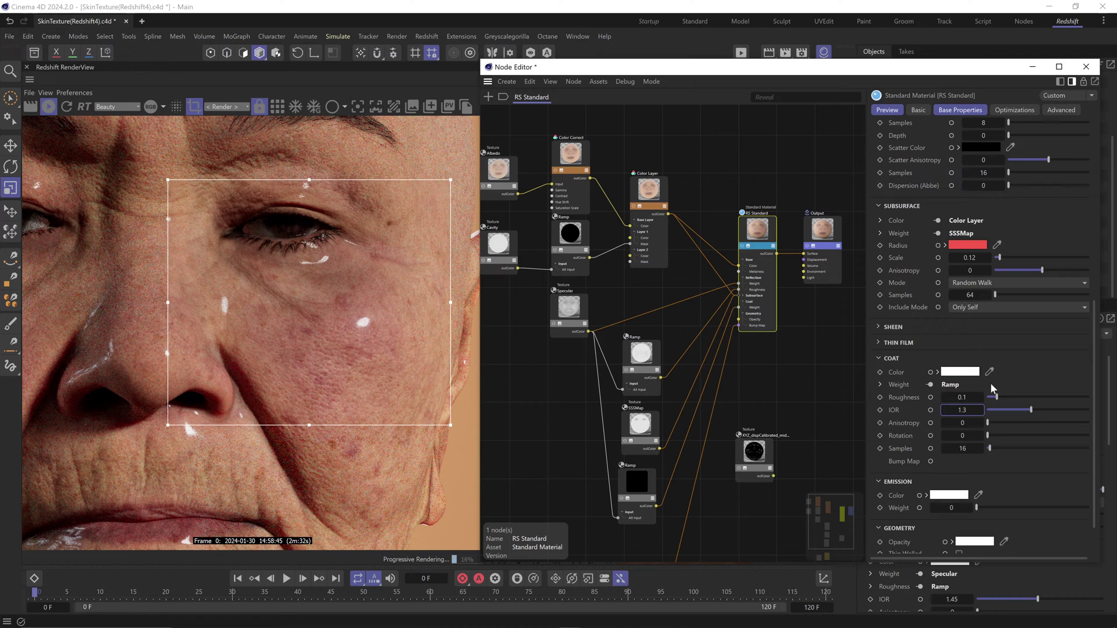
Step: Connect the Bump Map node's output to the material's Coat Bump Map input
middle_drag(726, 558, 731, 442)
click(661, 487)
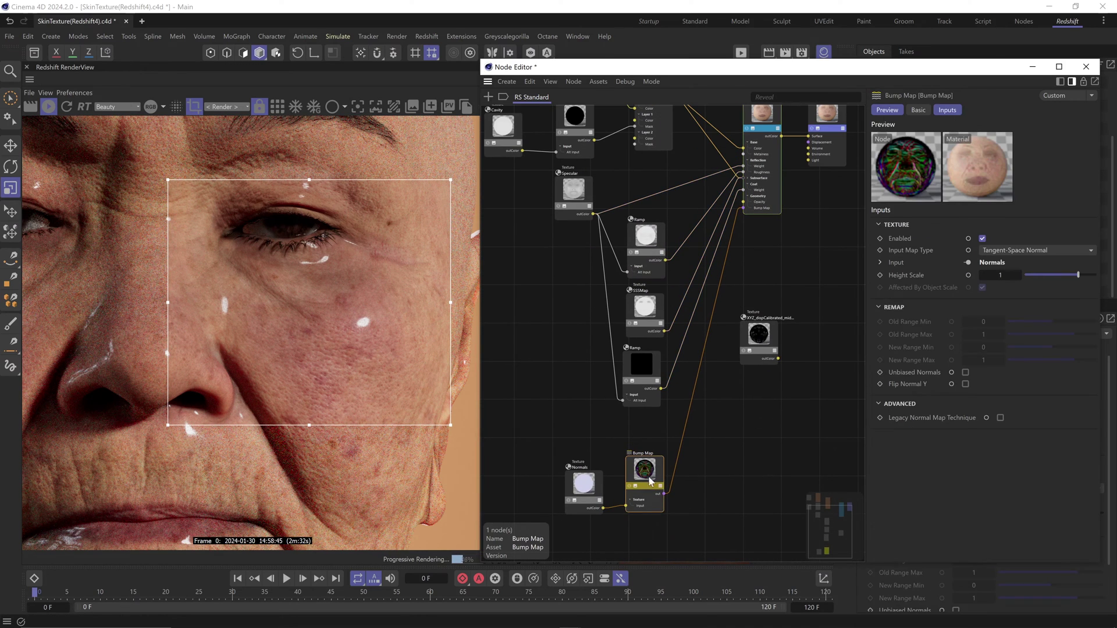
click(773, 107)
mouse_move(839, 210)
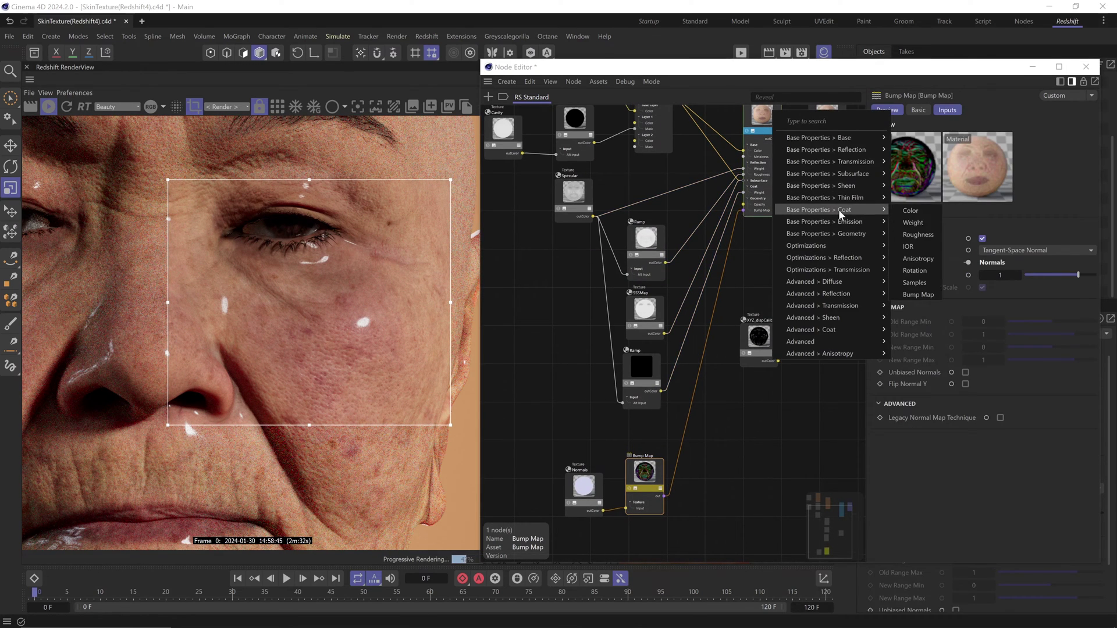
click(923, 301)
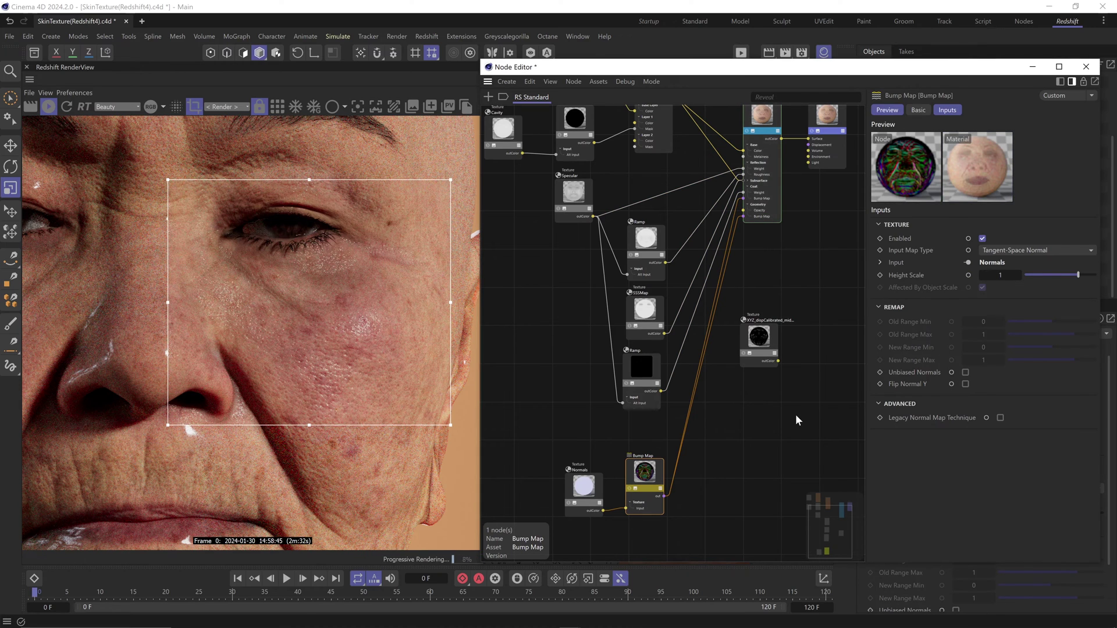
Step: Darken the white knot of the Ramp feeding the Coat Weight to a light grey
click(634, 364)
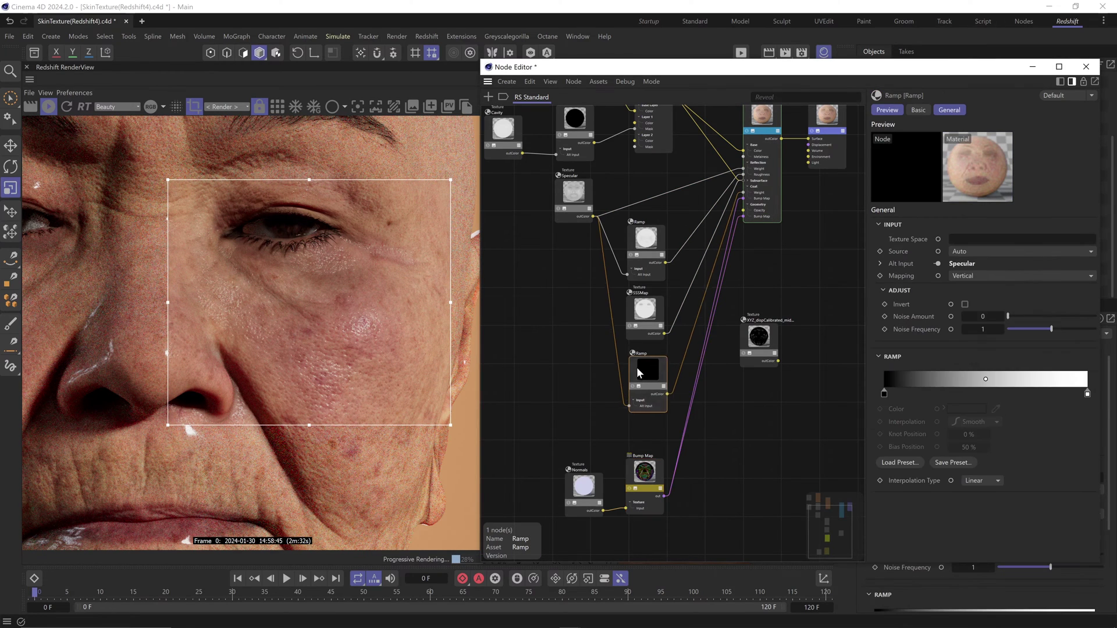
double_click(1087, 395)
drag(976, 427, 867, 427)
click(910, 451)
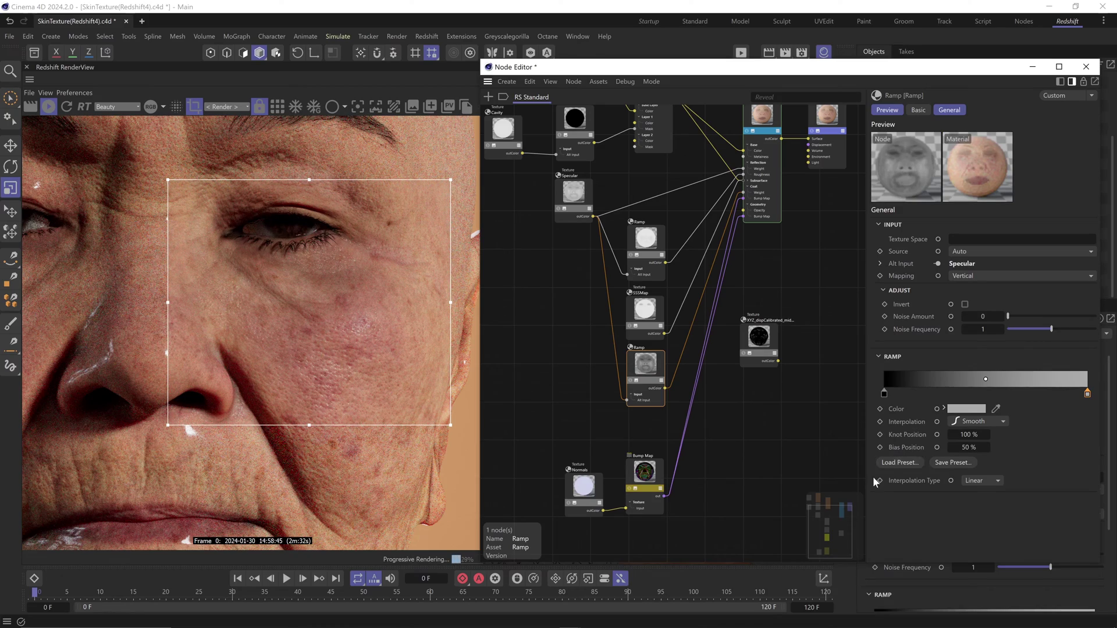
Step: Turn off the render region and switch the render to the Eye camera
scroll(306, 316, down, 3)
drag(850, 74, 828, 349)
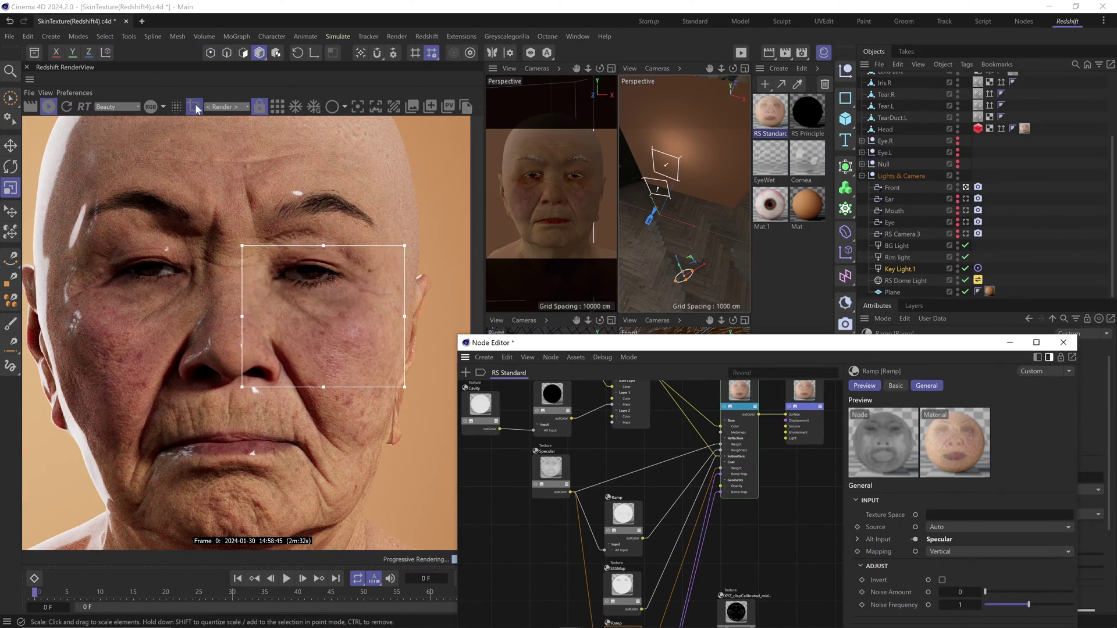
click(966, 222)
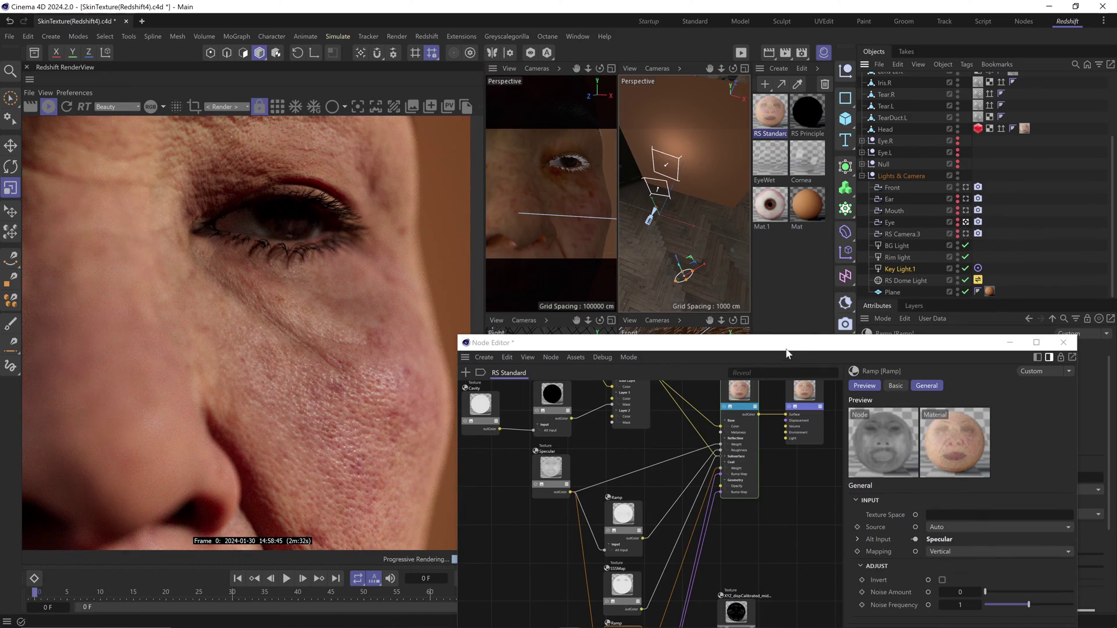
drag(786, 353, 800, 150)
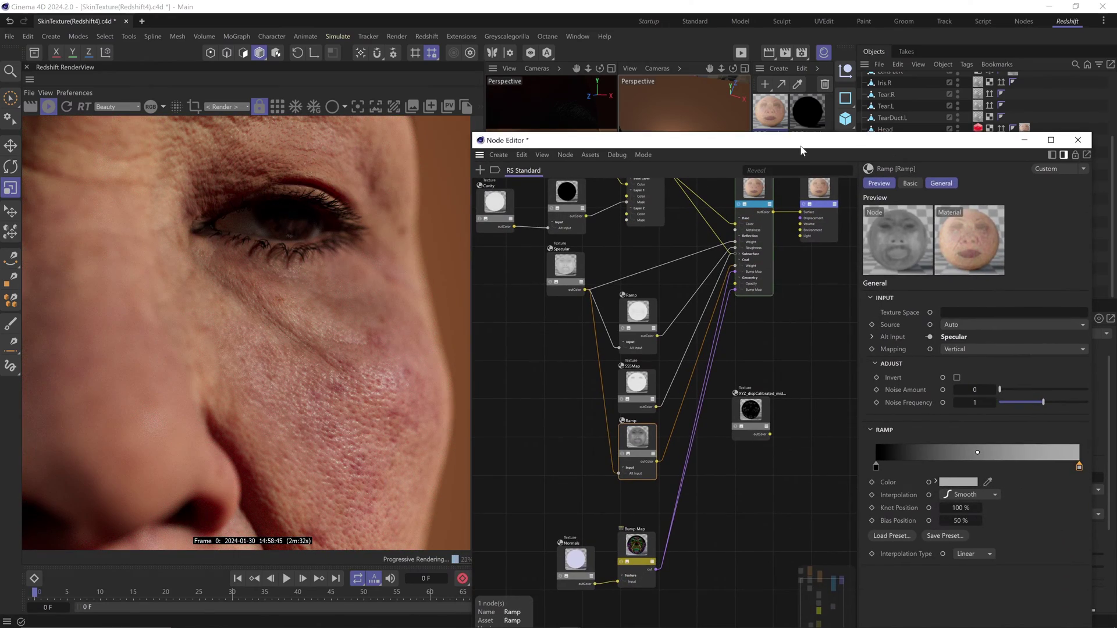
Step: Store a snapshot of the current eye render in the Picture Viewer
click(449, 107)
drag(669, 105, 275, 553)
click(763, 491)
Step: Move the Normals and Bump Map nodes down, duplicate the Bump Map above the original, and feed the copy from Normals
drag(715, 599, 583, 547)
drag(637, 556, 633, 503)
click(639, 536)
drag(593, 616, 618, 539)
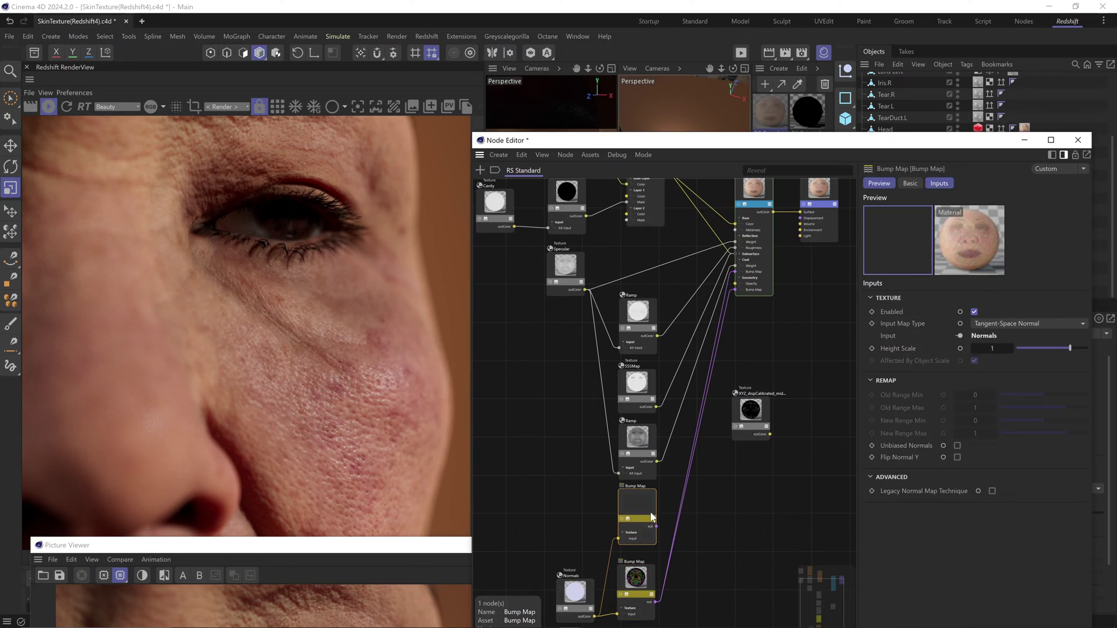
Step: Set the duplicated Bump Map's Height Scale to 0.5 and connect it to the Coat Bump Map input
click(992, 349)
text(.5)
key(Return)
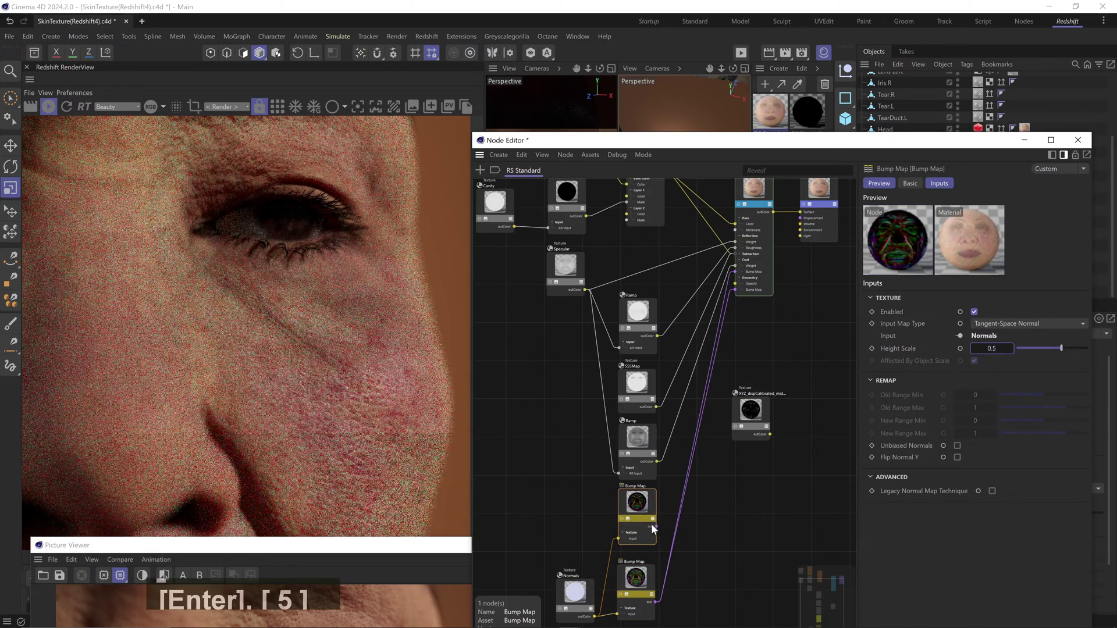
drag(735, 272, 736, 272)
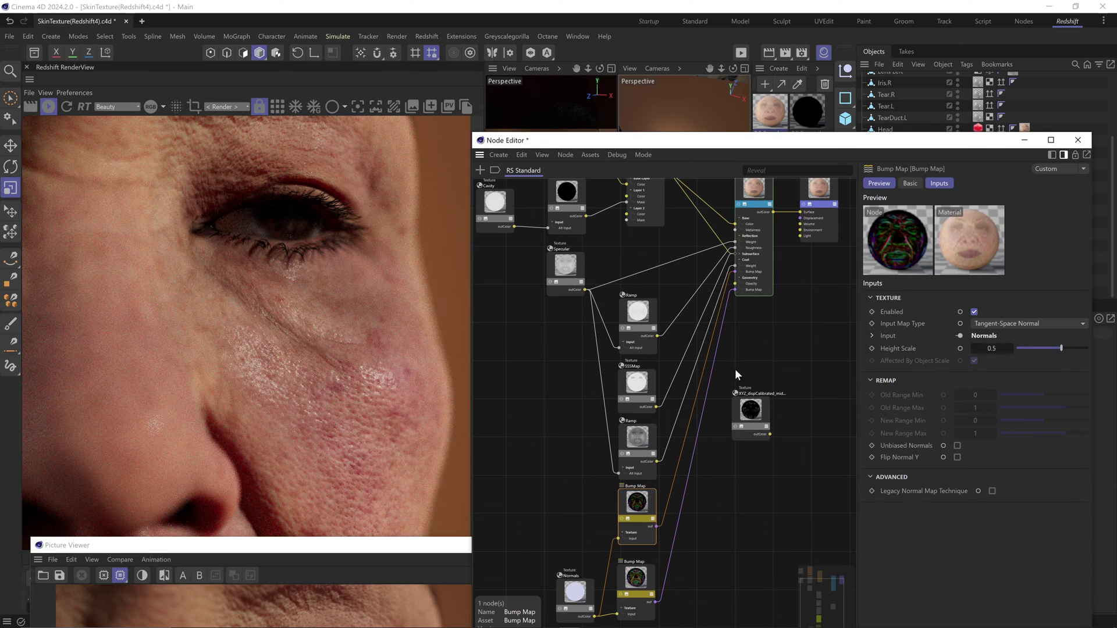
Step: Try a Height Scale of 1.5 on the coat's Bump Map node
click(994, 348)
text(1.5)
key(Return)
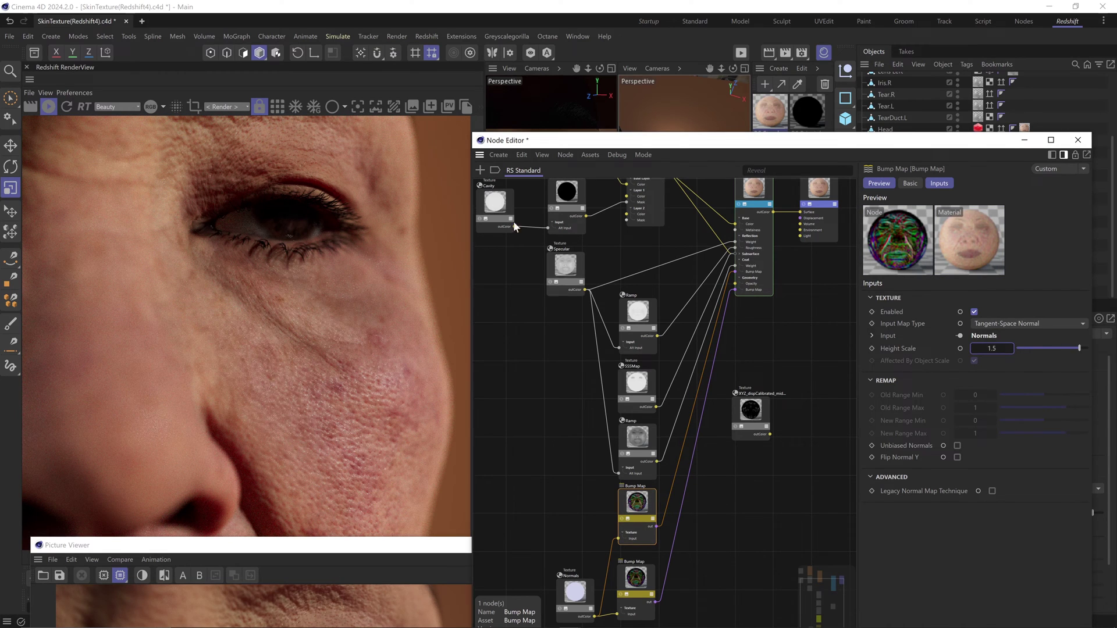
Step: Take another snapshot and compare it with the earlier one for differences in the coat highlights around the eye and cheek
click(447, 107)
drag(434, 548, 504, 91)
click(633, 268)
key(Down)
key(Up)
key(Down)
key(Up)
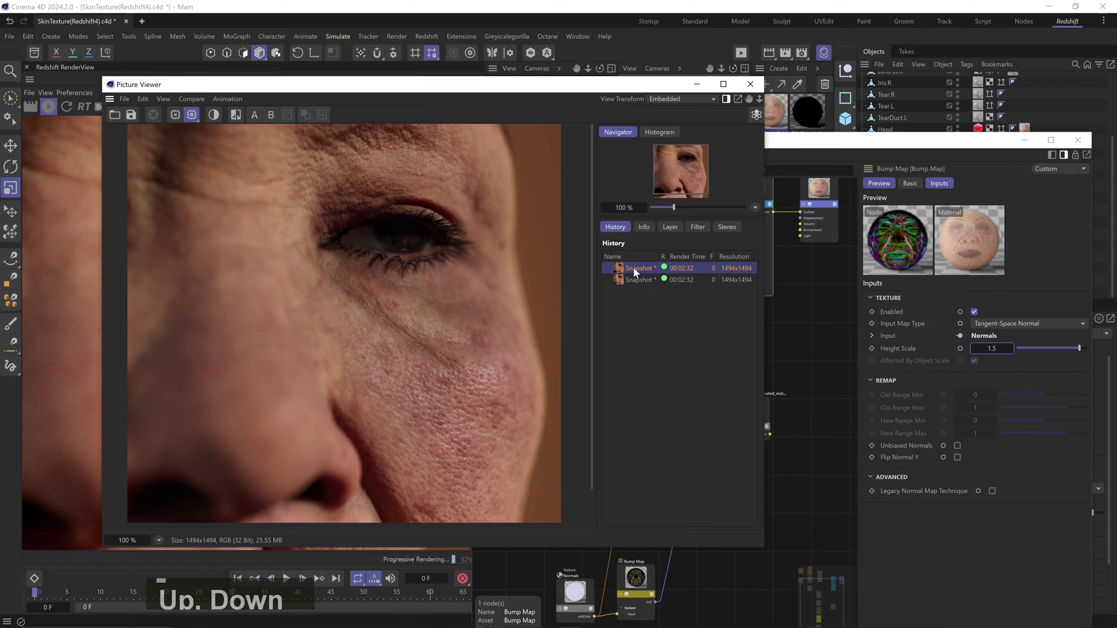
key(Down)
key(Up)
key(Down)
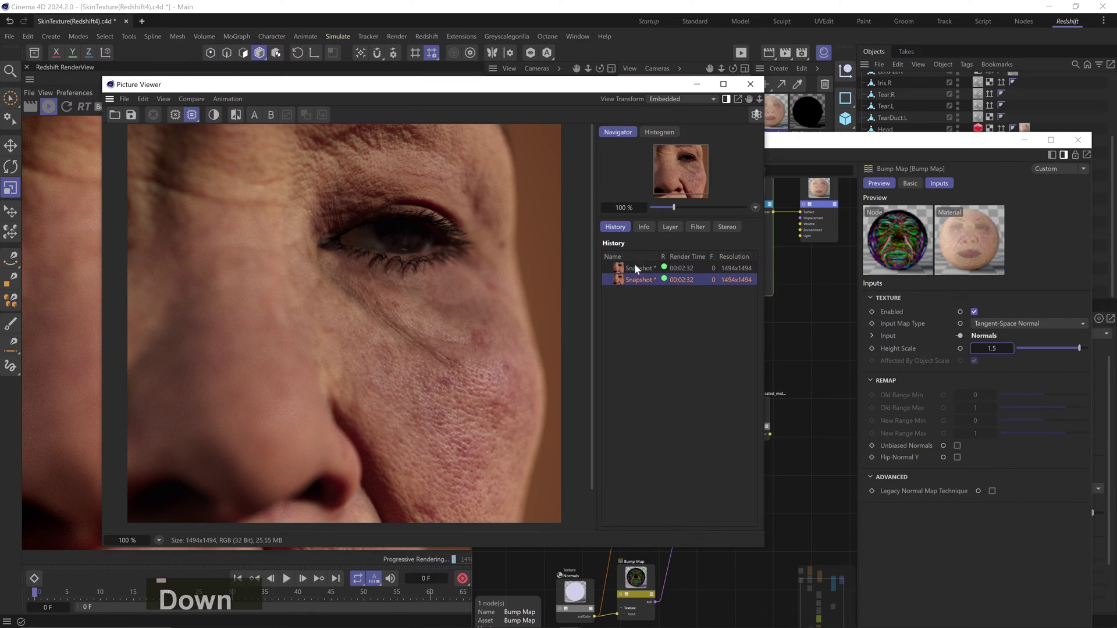
Step: Set the Height Scale of the coat's Bump Map node to 1
click(696, 83)
text(1)
key(Return)
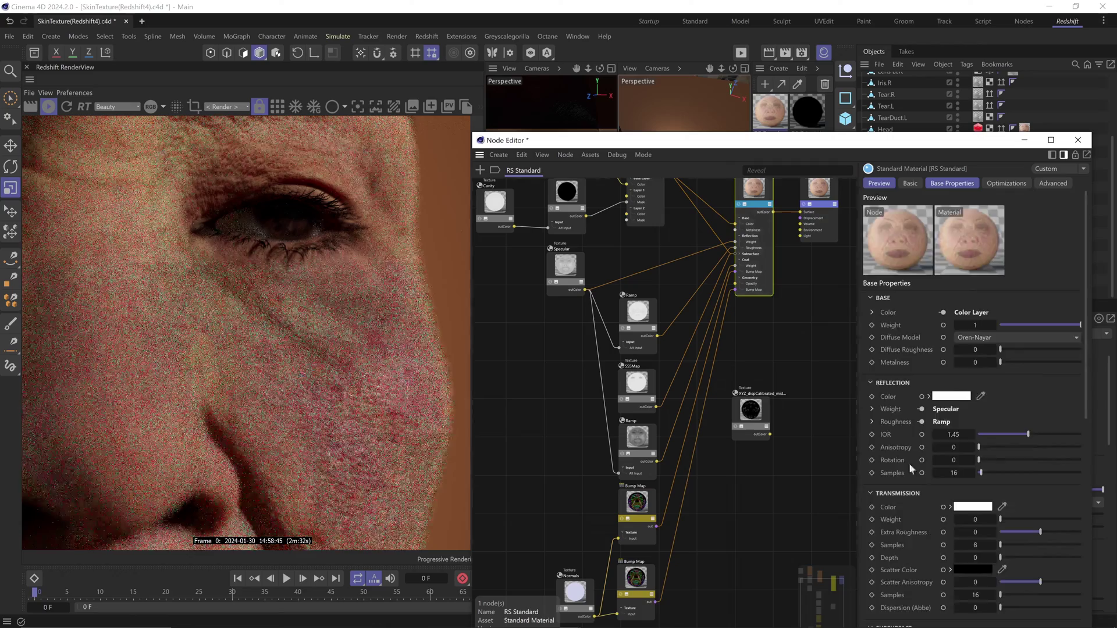
Step: Set the material's Coat Roughness to 0.15
scroll(908, 463, down, 6)
double_click(961, 469)
text(.1)
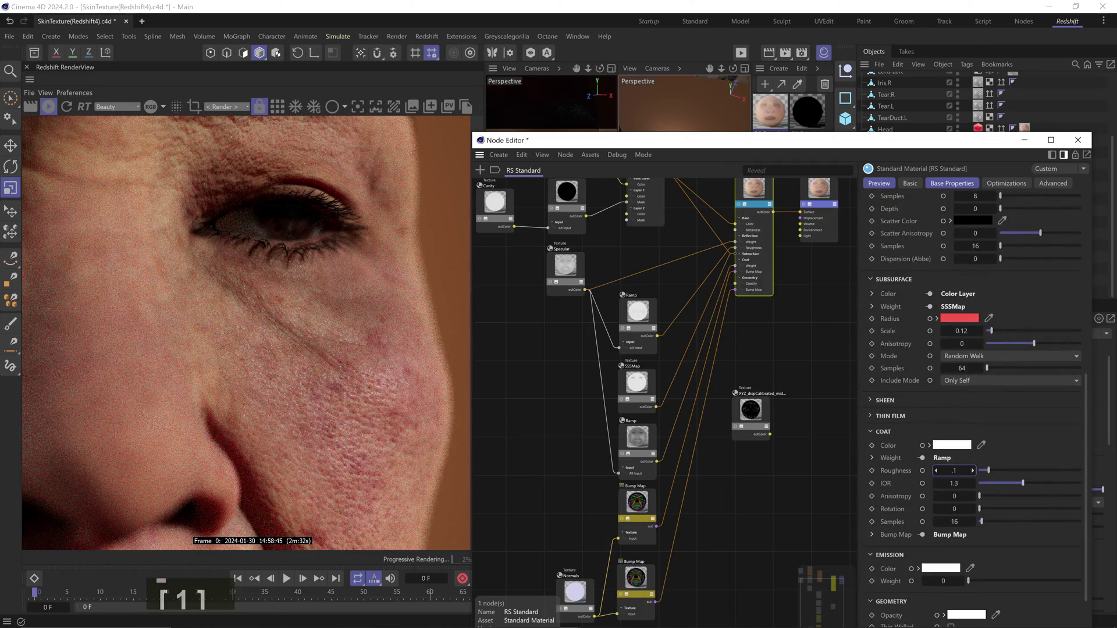
text(5)
key(Return)
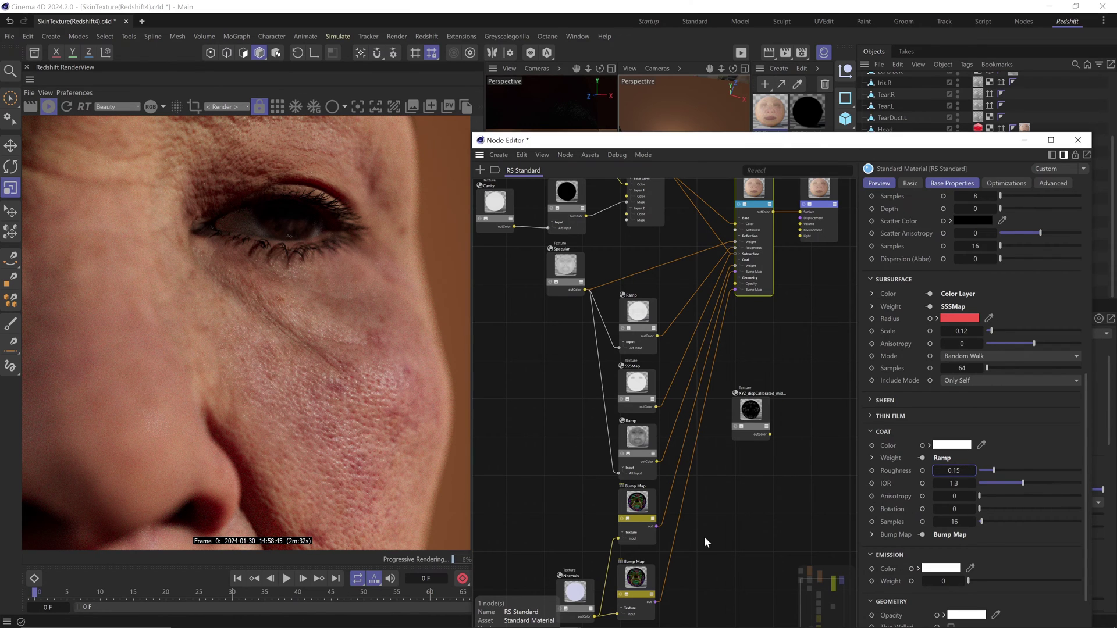
Step: Move the Normals texture and both Bump Map nodes farther down the graph
middle_drag(709, 531, 732, 415)
drag(714, 376, 602, 497)
drag(644, 385, 644, 497)
Step: Expand the material's Sheen settings and set the Sheen Weight to 1
middle_drag(735, 261, 693, 405)
click(734, 239)
scroll(898, 443, down, 2)
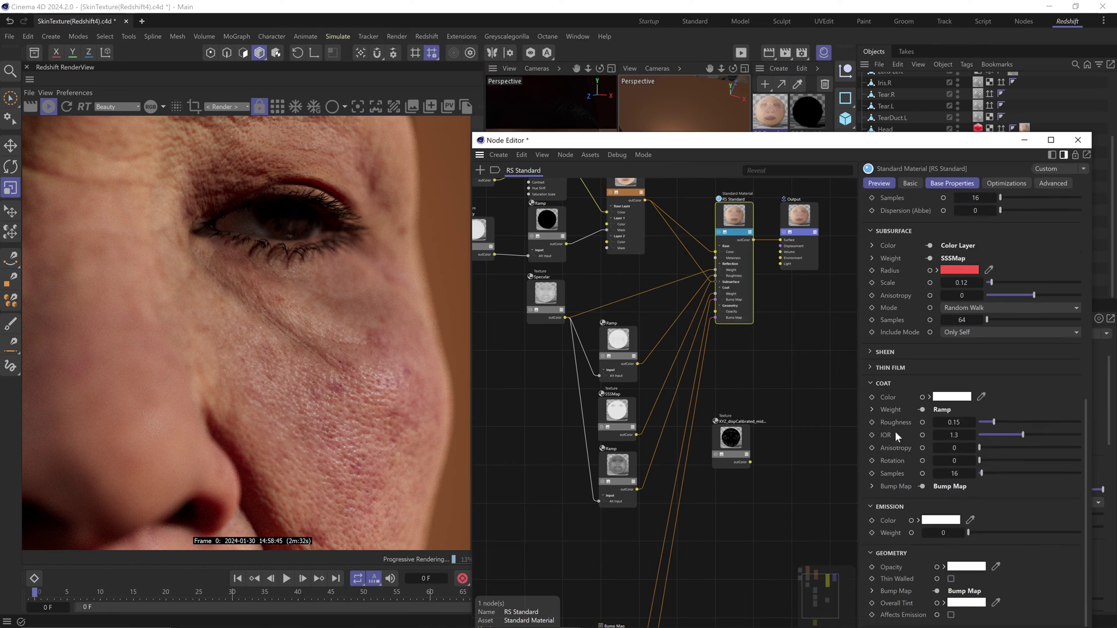
click(872, 352)
drag(988, 378, 1100, 379)
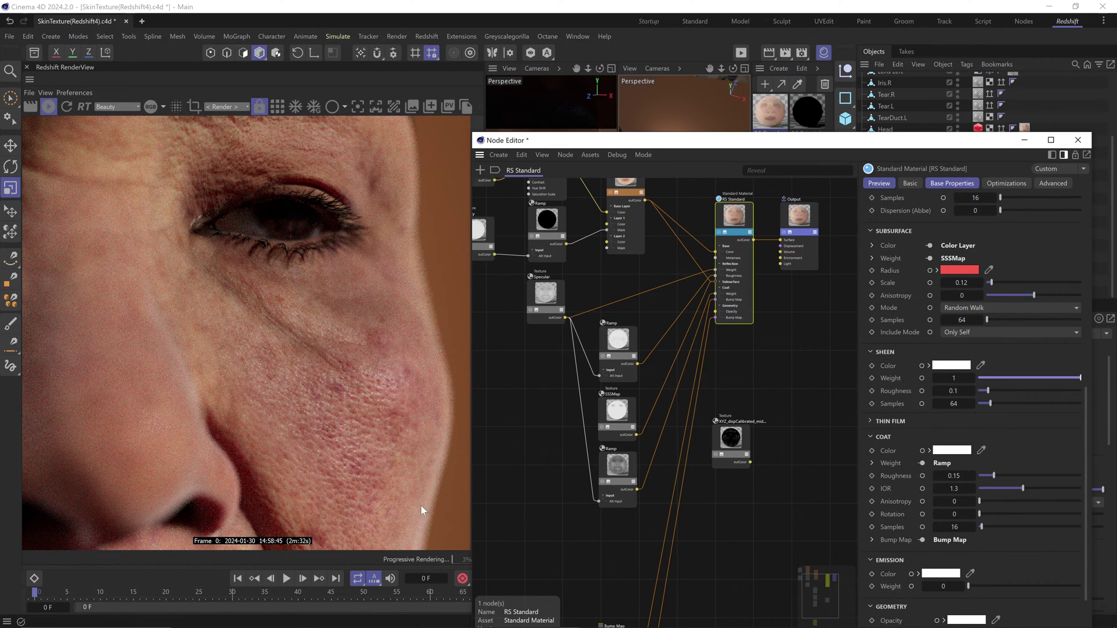
Step: Switch the render to the Front camera to show the whole head
drag(524, 140, 515, 227)
click(968, 191)
drag(774, 227, 795, 64)
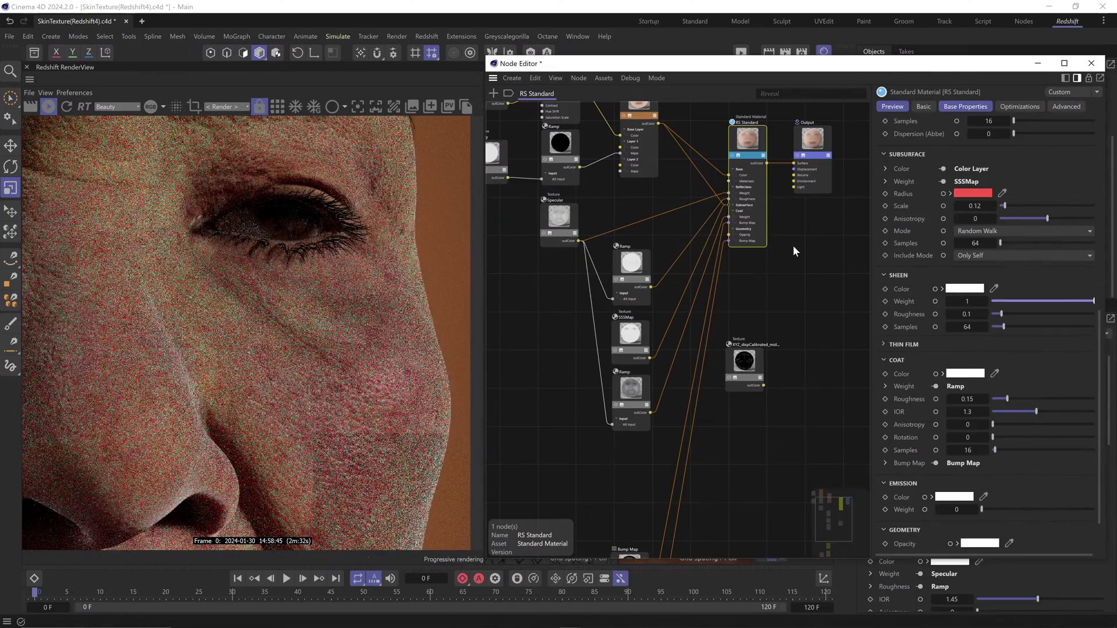
Step: Reset the Sheen Roughness to its default to see its effect, and set it back to 0.1
right_click(922, 317)
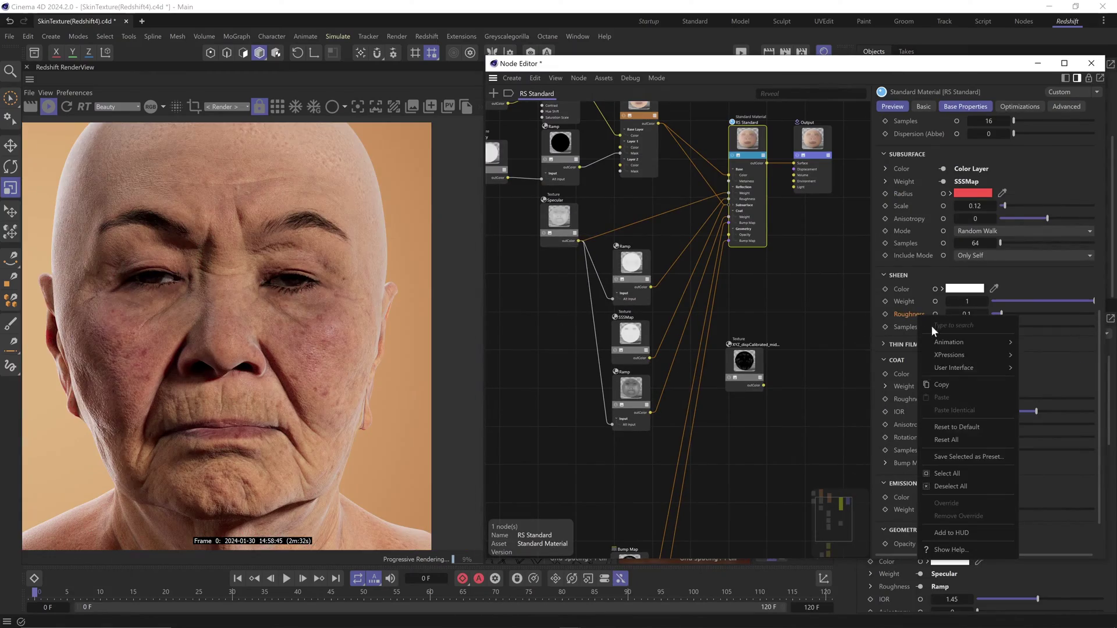
click(960, 428)
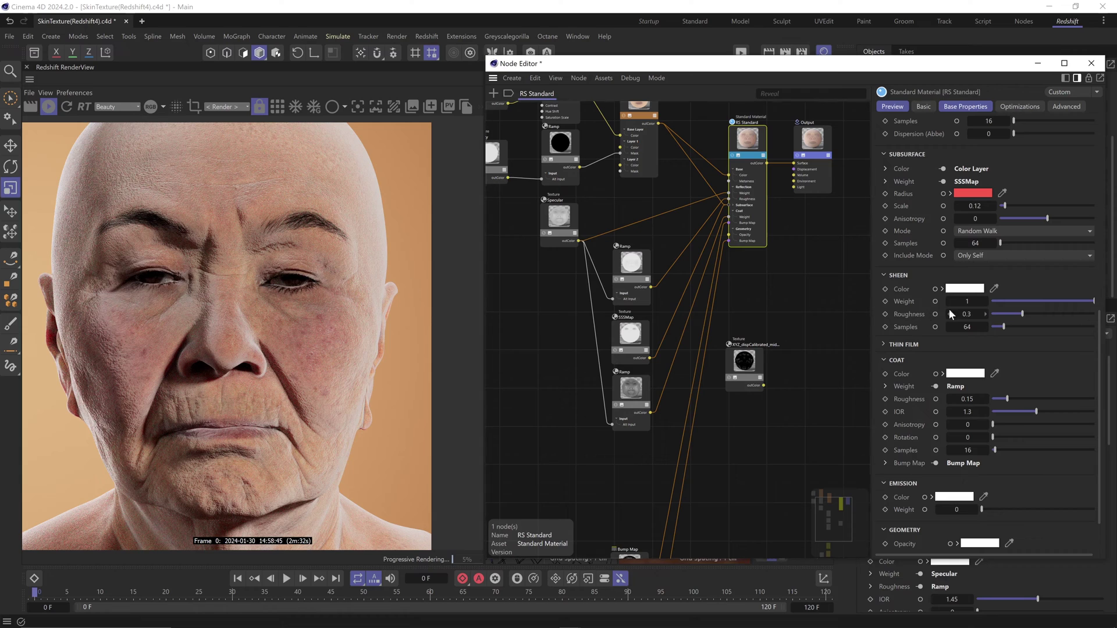
text(1)
key(Return)
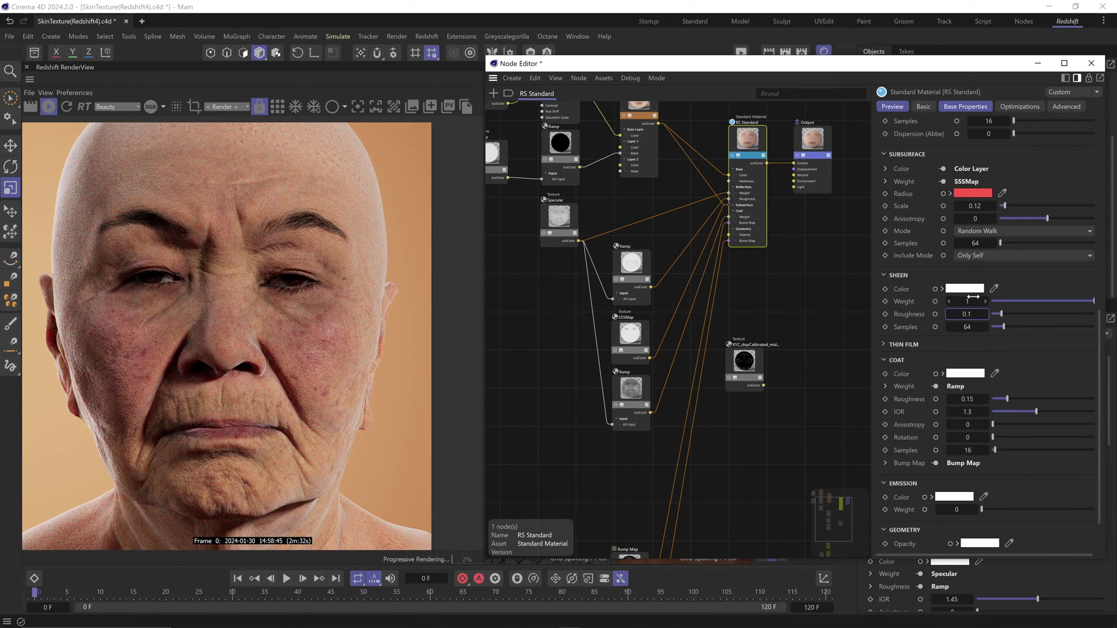
Step: Add a Maxon Noise node and a Ramp node between the coat Ramp and the Bump Map nodes
middle_drag(610, 512, 641, 447)
click(610, 443)
text(cnoise)
double_click(652, 338)
drag(642, 462, 790, 130)
click(638, 412)
text(cramp)
double_click(661, 301)
Step: Connect the Maxon Noise to the new Ramp's Alt Input and the Ramp to the material's Sheen Weight
mouse_move(717, 441)
click(792, 465)
mouse_move(875, 205)
click(931, 219)
drag(653, 422, 603, 427)
Step: Solo the sheen Ramp in the render and set the Maxon Noise's Overall Scale to 5.67
click(645, 429)
click(883, 426)
drag(1033, 465, 1074, 459)
Step: Set the Maxon Noise to type FBM with Octaves 18.74, Lacunarity 2.81, Gain 0.32 and Low Clip 0.189
click(994, 271)
click(970, 293)
mouse_move(1020, 284)
mouse_down()
mouse_move(1084, 284)
mouse_move(1037, 297)
mouse_up()
drag(995, 309, 1107, 284)
drag(1024, 296, 1024, 297)
click(910, 506)
click(1013, 502)
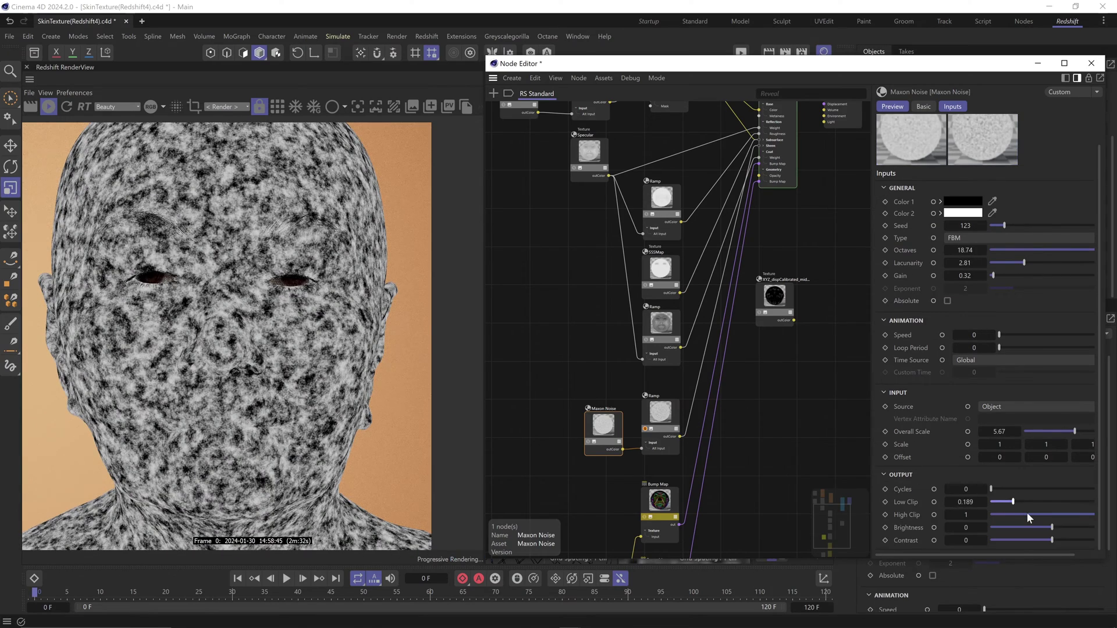
Step: Lighten the black knot of the sheen Ramp to a mid grey
click(664, 418)
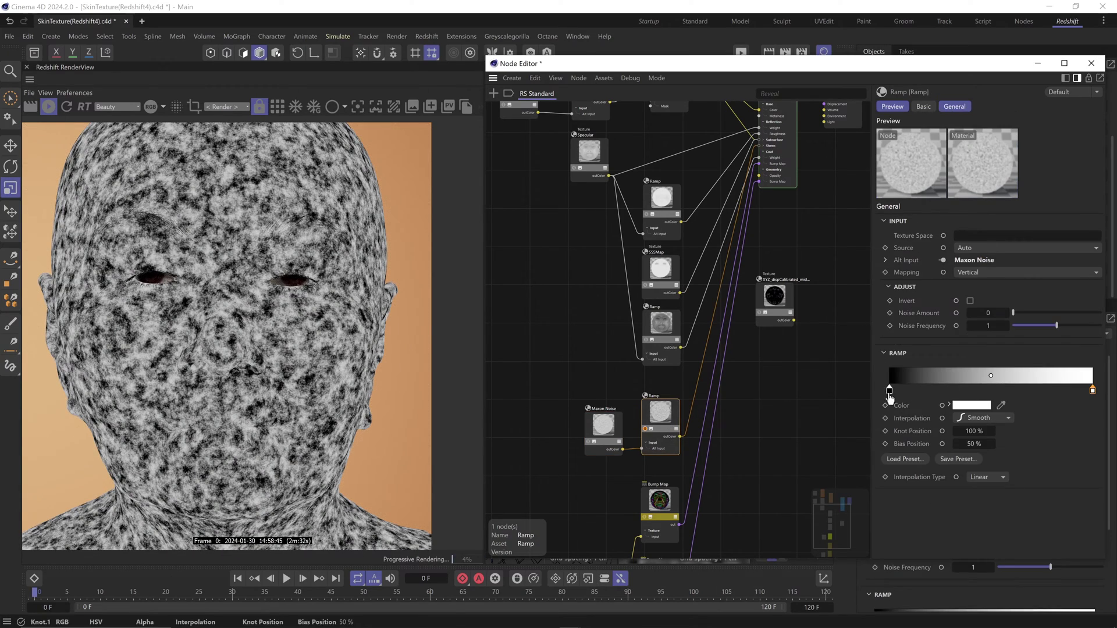
double_click(889, 390)
drag(796, 427, 823, 427)
click(912, 449)
Step: Darken the sheen Ramp's white knot slightly to off-white and end the solo preview of the node
double_click(1093, 390)
click(915, 447)
drag(972, 427, 938, 427)
click(646, 430)
double_click(1093, 390)
click(910, 450)
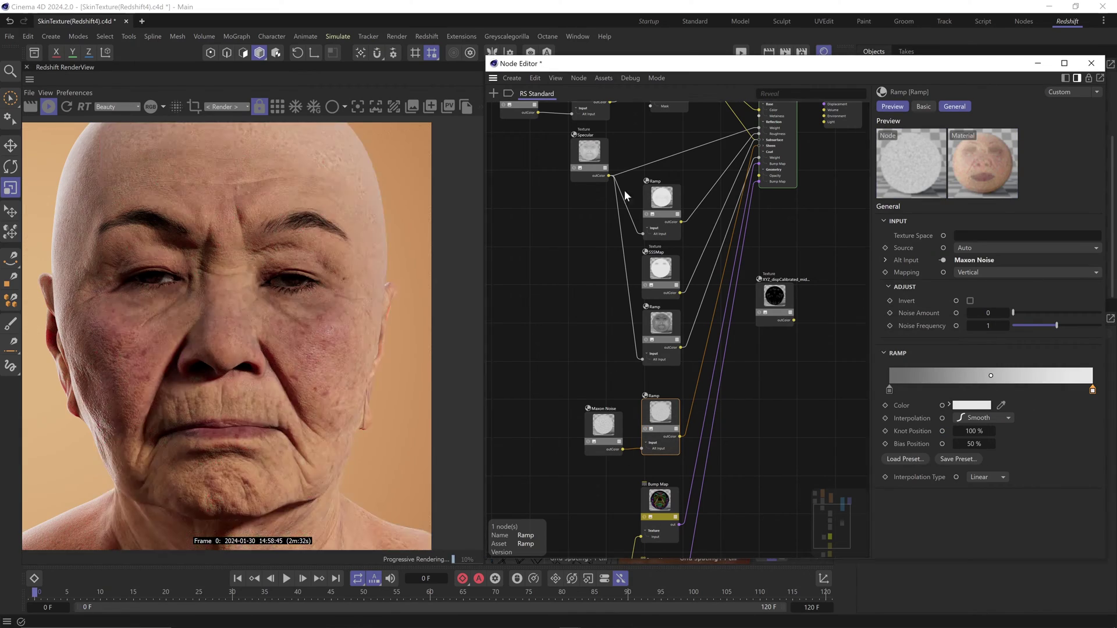
Step: Store a snapshot of the full-face render with sheen in the Picture Viewer
click(447, 106)
key(Up)
key(Down)
click(694, 86)
Step: Remove the Ramp from the material's Sheen Weight, leave the weight at 0, and store a snapshot without sheen
scroll(782, 172, up, 2)
click(781, 172)
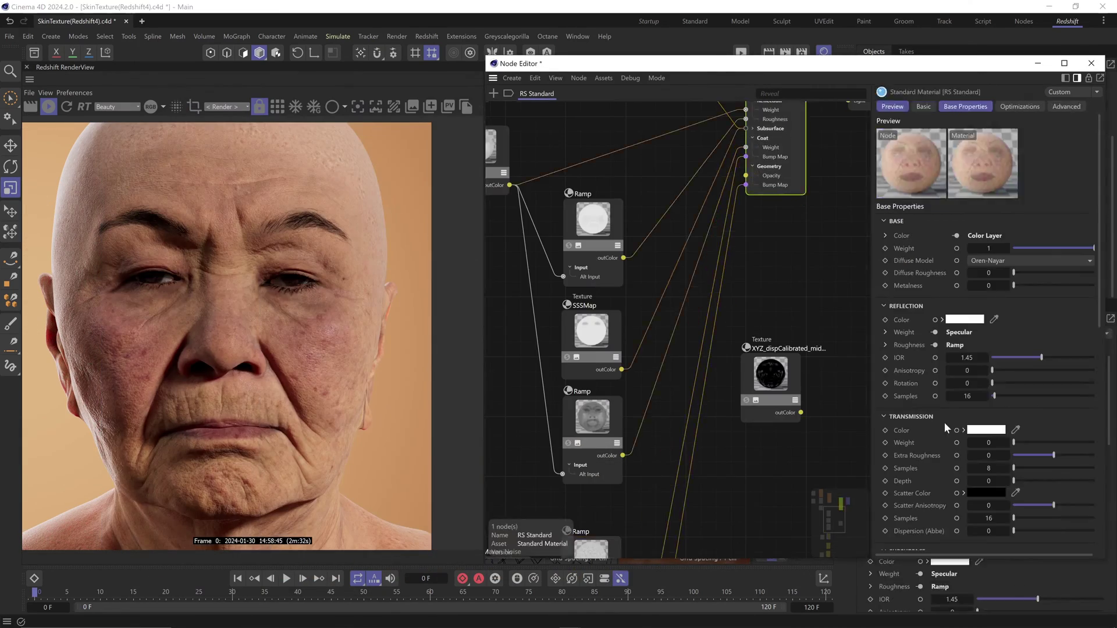
scroll(934, 430, down, 7)
click(448, 107)
Step: Compare the snapshots with and without sheen across the whole face and close up on the nose and cheeks
key(Down)
key(Up)
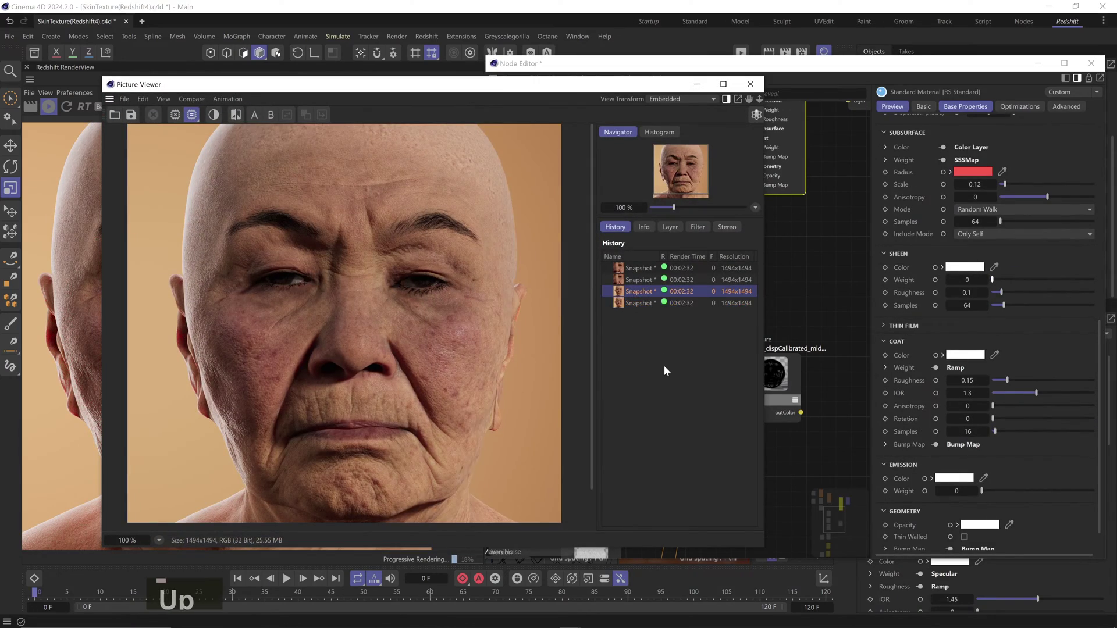
key(Down)
key(Up)
key(Down)
key(Up)
scroll(356, 356, up, 2)
key(Down)
key(Down)
key(Up)
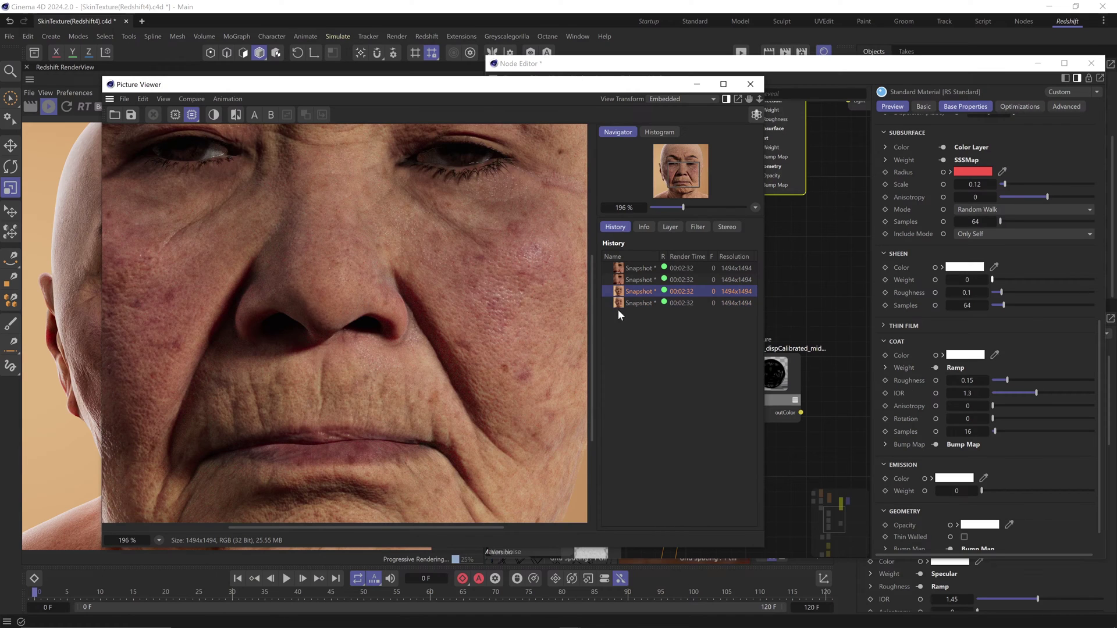
key(Down)
key(Up)
Step: Compare the two sheen snapshots around the mouth, chin and jawline
drag(464, 420, 384, 332)
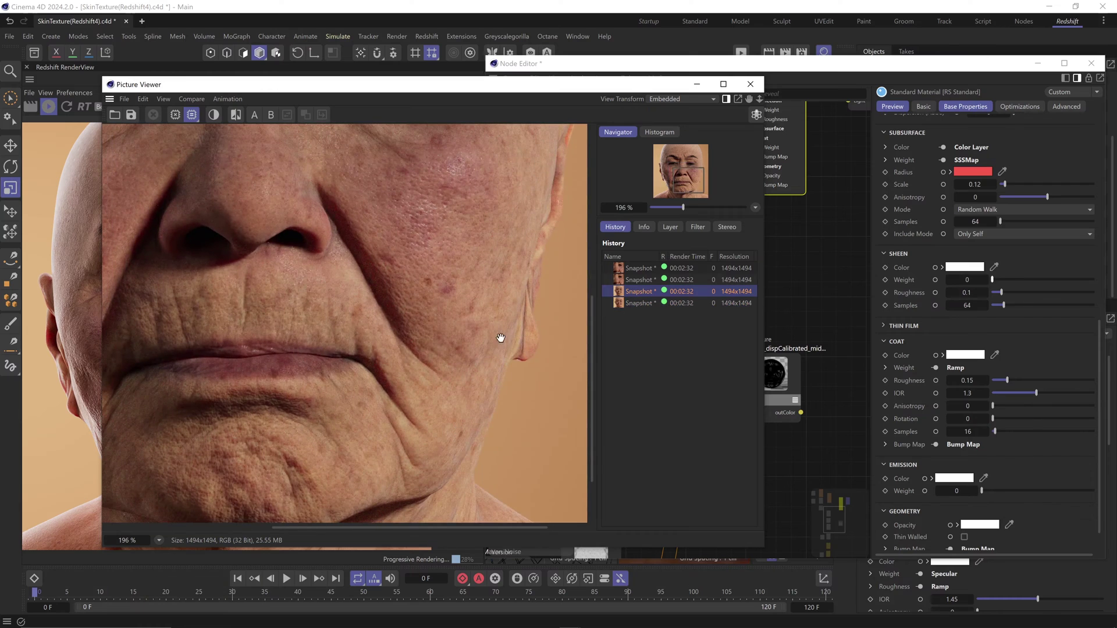
key(Down)
key(Up)
key(Down)
key(Up)
key(Down)
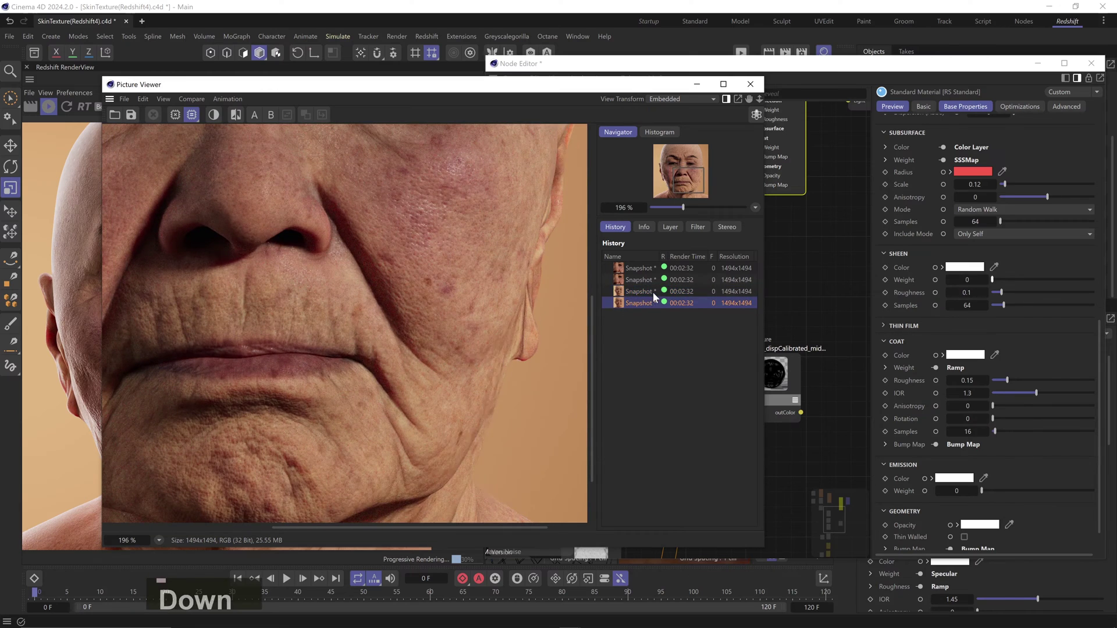
key(Up)
key(Down)
key(Up)
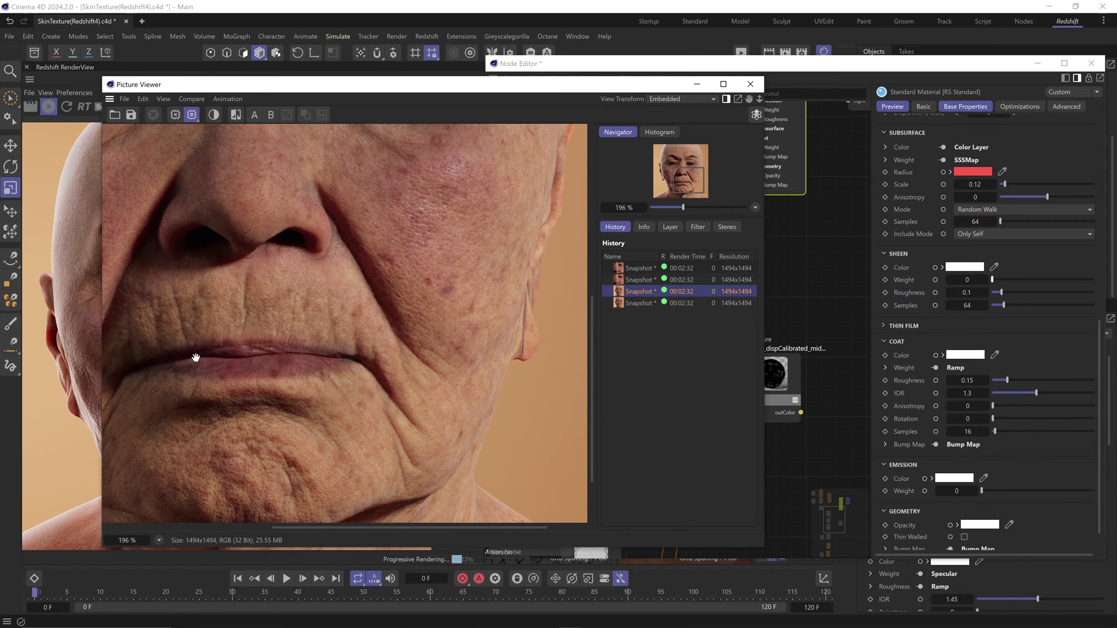
key(Down)
key(Up)
key(Down)
Step: Compare the two sheen snapshots around the eyes, brow and upper cheek
drag(374, 171, 376, 363)
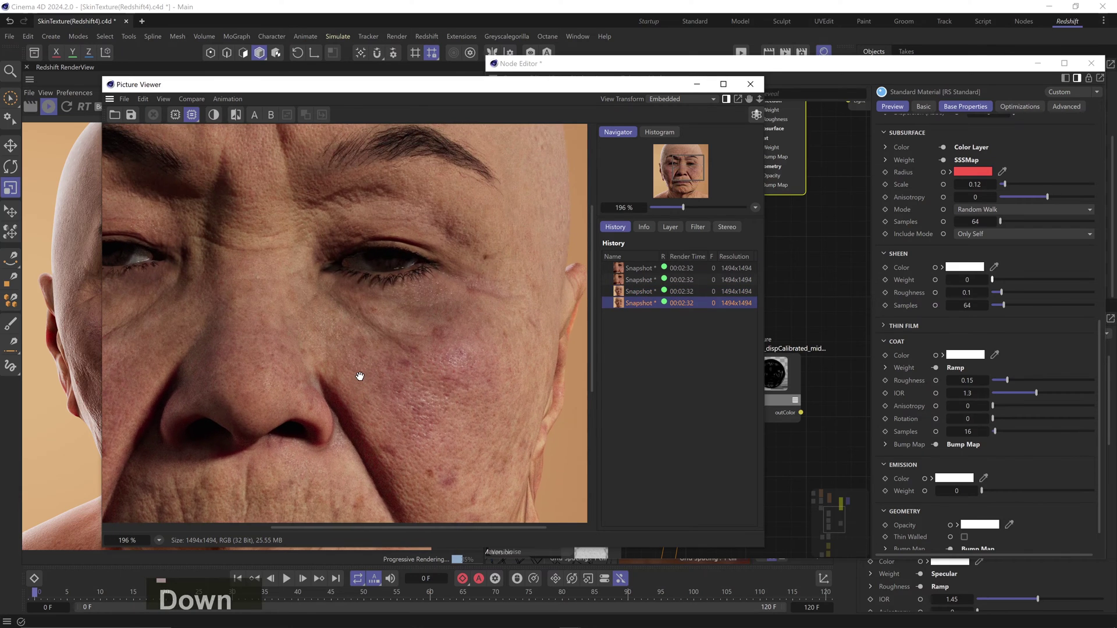
key(Up)
key(Up)
key(Down)
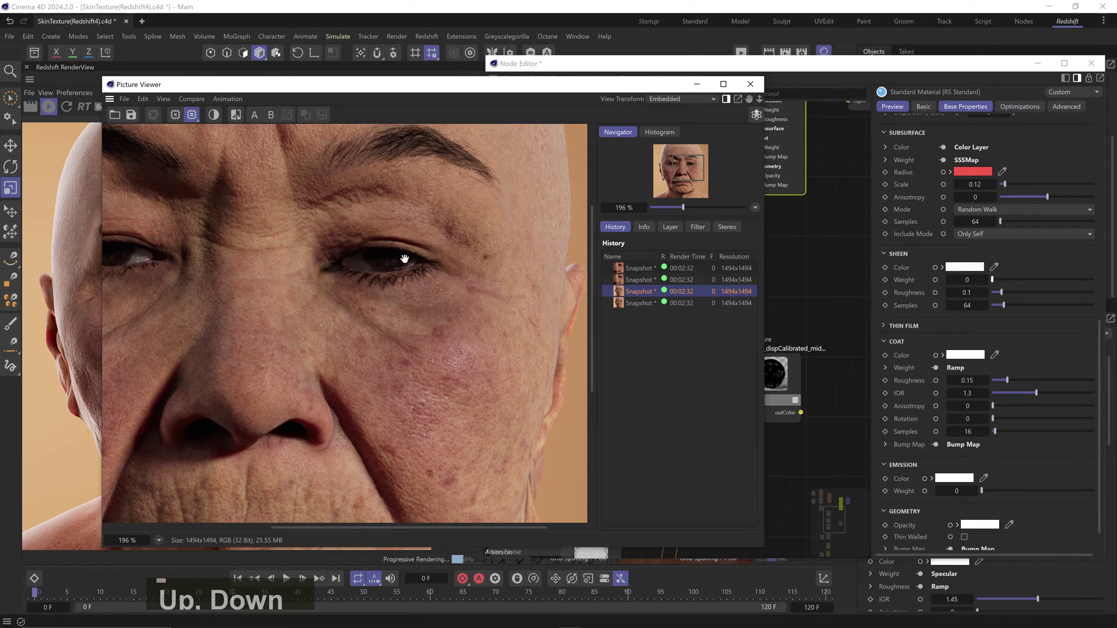
Step: Finish comparing the sheen snapshots close up on the eye and cheek
key(Down)
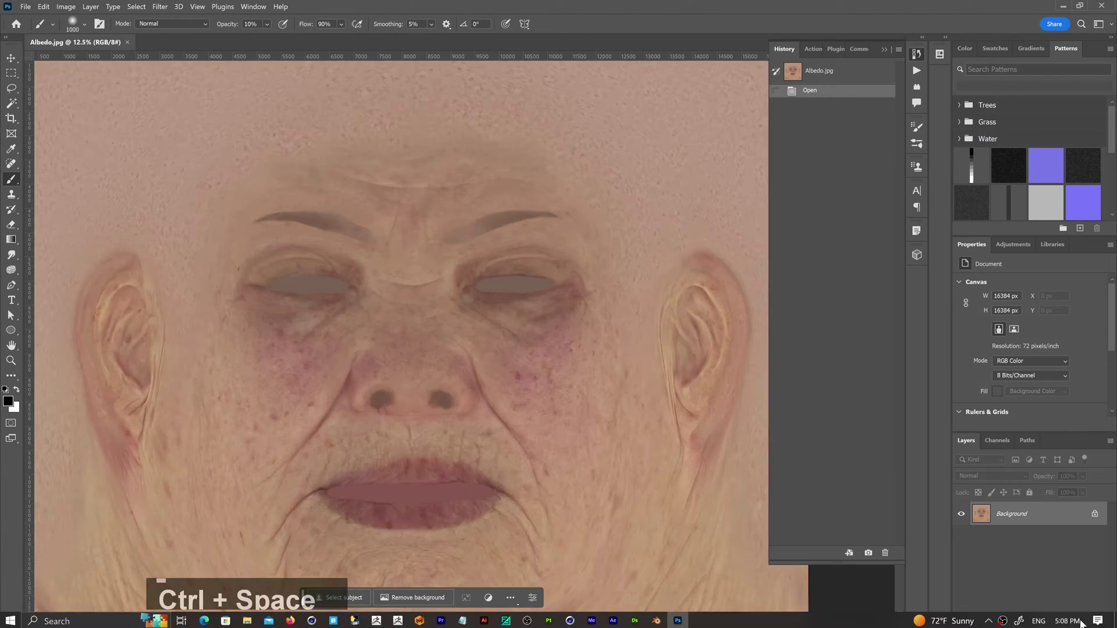
Step: Switch to Photoshop and paint both eye openings black on a new layer over Albedo.jpg at 80% brush opacity
key(bracketleft)
key(bracketleft)
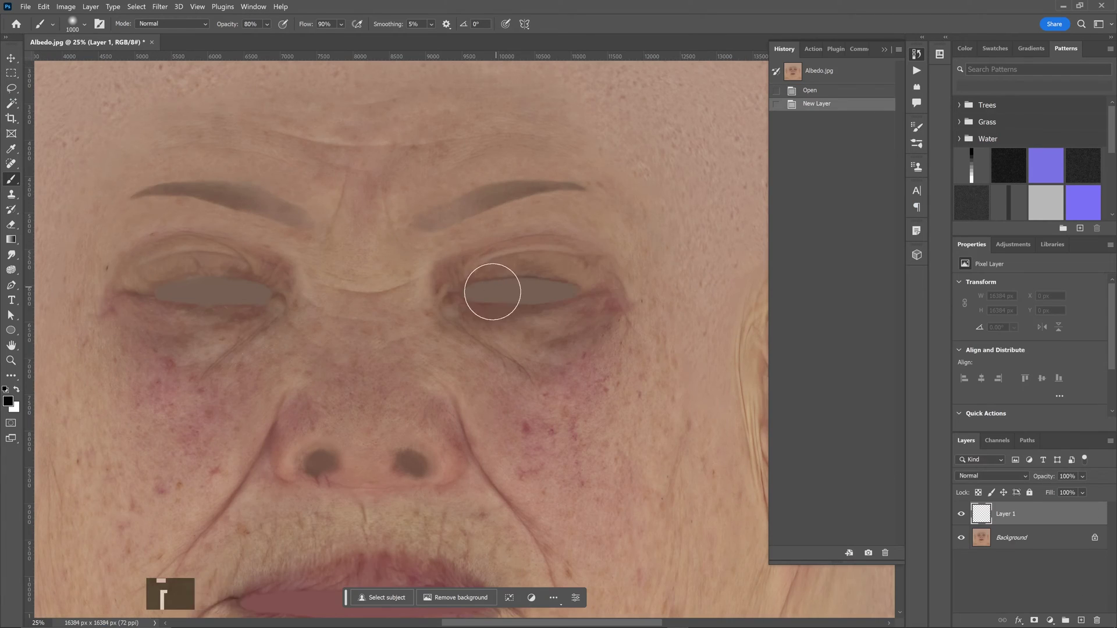
drag(477, 291, 570, 286)
drag(477, 300, 581, 279)
key(bracketleft)
key(bracketleft)
key(bracketleft)
mouse_move(268, 296)
mouse_down()
mouse_move(148, 289)
mouse_move(238, 294)
mouse_move(146, 315)
mouse_up()
Step: Paint soft black shading around both eye sockets with a larger brush at 30% opacity
key(bracketright)
key(bracketright)
key(bracketright)
key(bracketright)
key(bracketright)
key(3)
mouse_move(570, 325)
mouse_down()
mouse_move(469, 289)
mouse_move(599, 262)
mouse_move(500, 343)
mouse_up()
key(bracketright)
key(bracketright)
key(bracketright)
key(bracketright)
key(bracketright)
key(bracketright)
key(bracketright)
key(bracketright)
drag(139, 314, 245, 331)
drag(541, 496, 593, 307)
Step: Paint the lips and mouth opening black with a smaller brush at 100% opacity and select the Background layer
key(bracketleft)
key(bracketleft)
key(bracketleft)
key(bracketleft)
key(bracketleft)
key(bracketleft)
key(bracketleft)
key(bracketleft)
key(bracketleft)
key(bracketleft)
key(bracketleft)
key(bracketleft)
key(bracketleft)
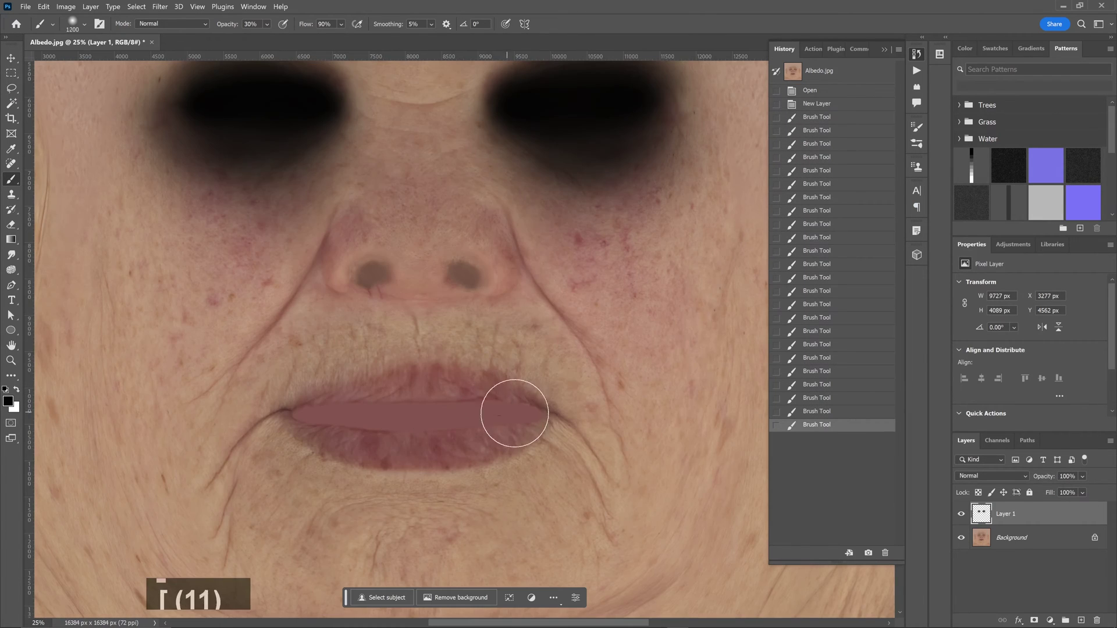
key(0)
key(bracketleft)
key(bracketleft)
mouse_move(524, 410)
mouse_down()
mouse_move(312, 411)
mouse_move(366, 439)
mouse_move(491, 401)
mouse_up()
key(ctrl+minus)
click(1032, 540)
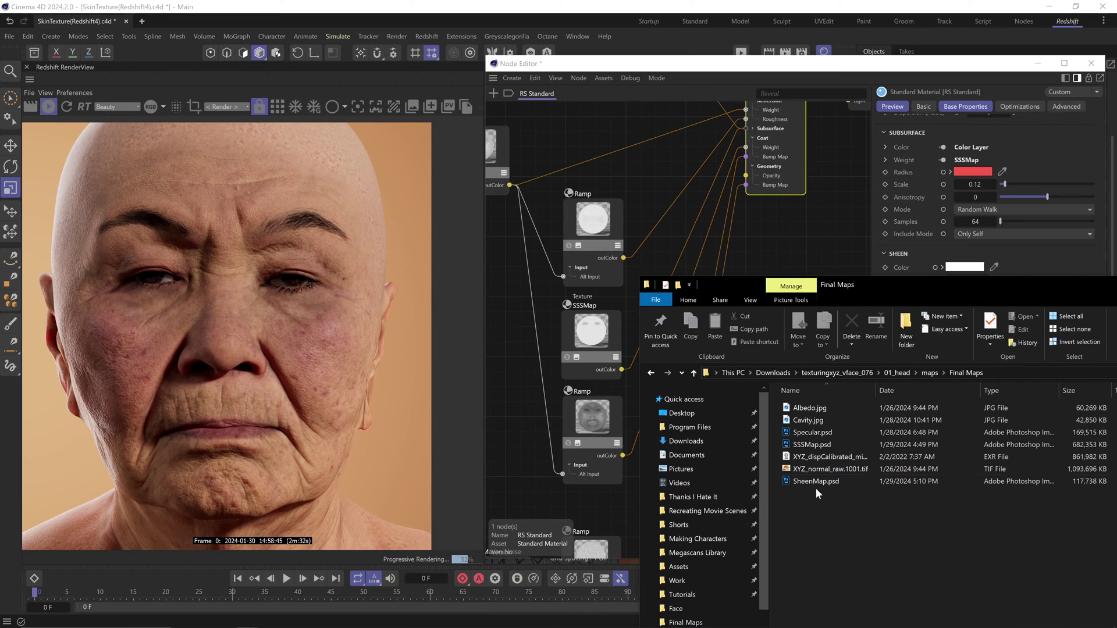
Step: Bring SheenMap.psd into the Cinema 4D node graph above the noise Ramp and set its color space to Raw
drag(815, 487, 526, 483)
middle_drag(538, 511, 581, 308)
scroll(643, 279, down, 4)
drag(675, 489, 624, 337)
drag(668, 380, 579, 326)
drag(636, 344, 604, 342)
drag(608, 275, 605, 304)
click(989, 329)
mouse_move(968, 437)
click(1022, 532)
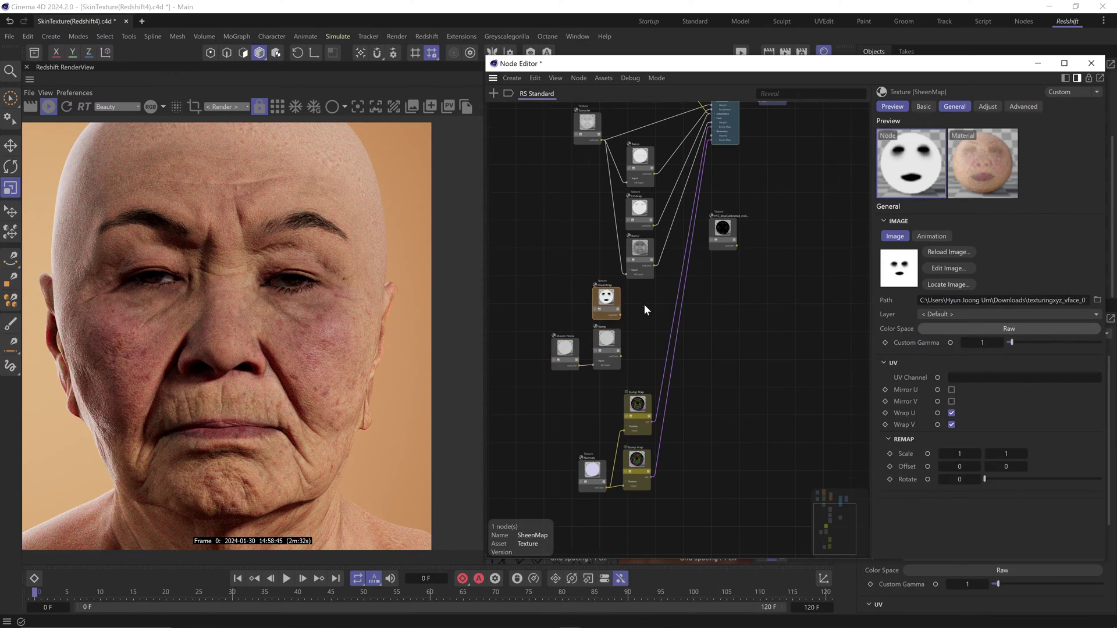
Step: Multiply the SheenMap texture with the noise Ramp in a Mul node and feed the result into the material's Sheen Weight
scroll(643, 305, up, 2)
text(cmul)
click(658, 315)
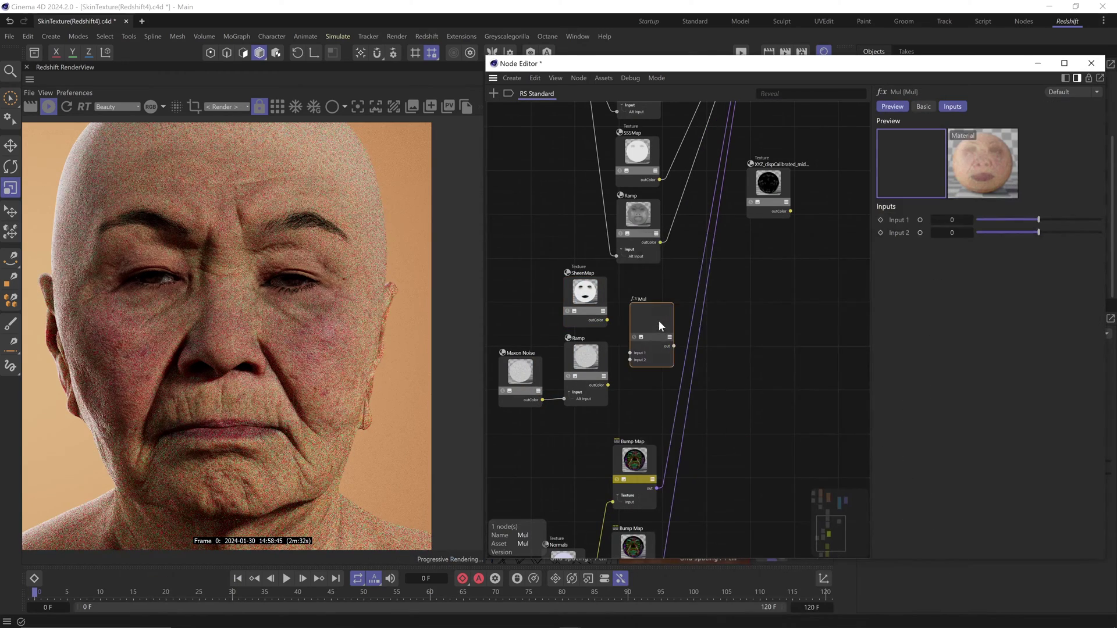
drag(627, 351, 625, 358)
middle_drag(670, 306, 635, 449)
drag(634, 486, 757, 143)
mouse_move(803, 216)
click(904, 230)
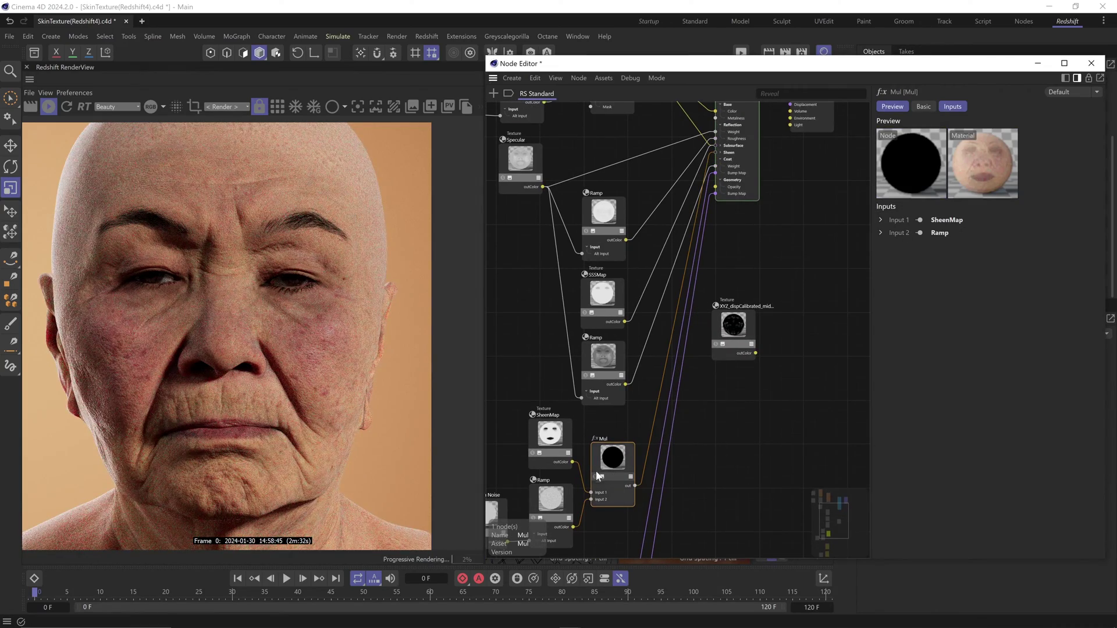
Step: Solo the Mul node to inspect the masked sheen pattern on the head, and restore the full material
ctrl+click(594, 478)
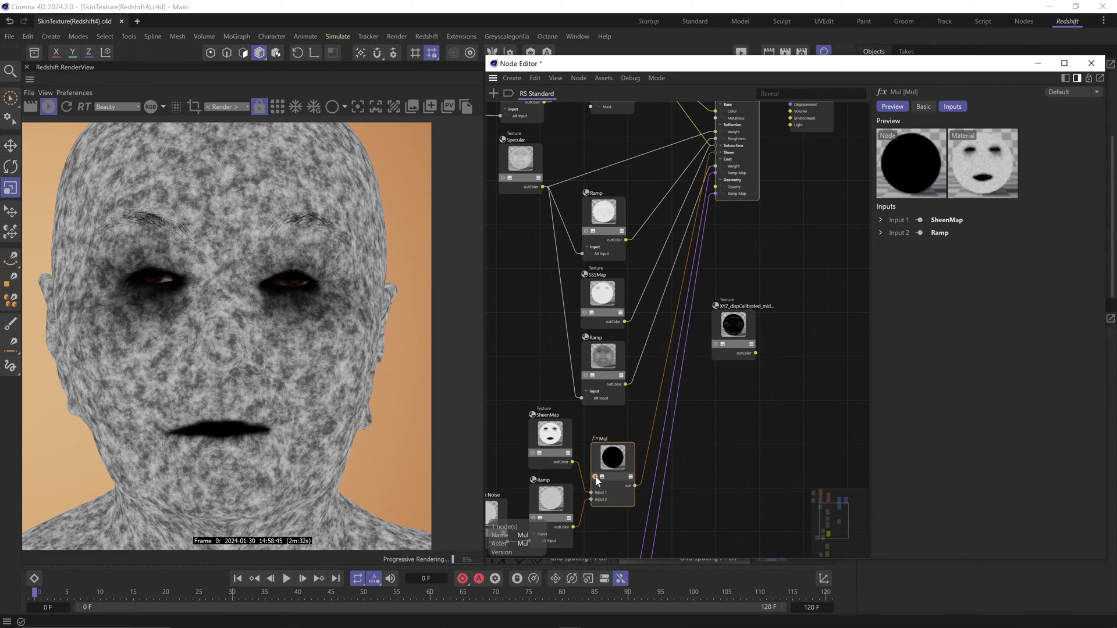
click(595, 476)
Step: Tint the RS Standard material's sheen color a pale warm tone and save the scene
click(748, 148)
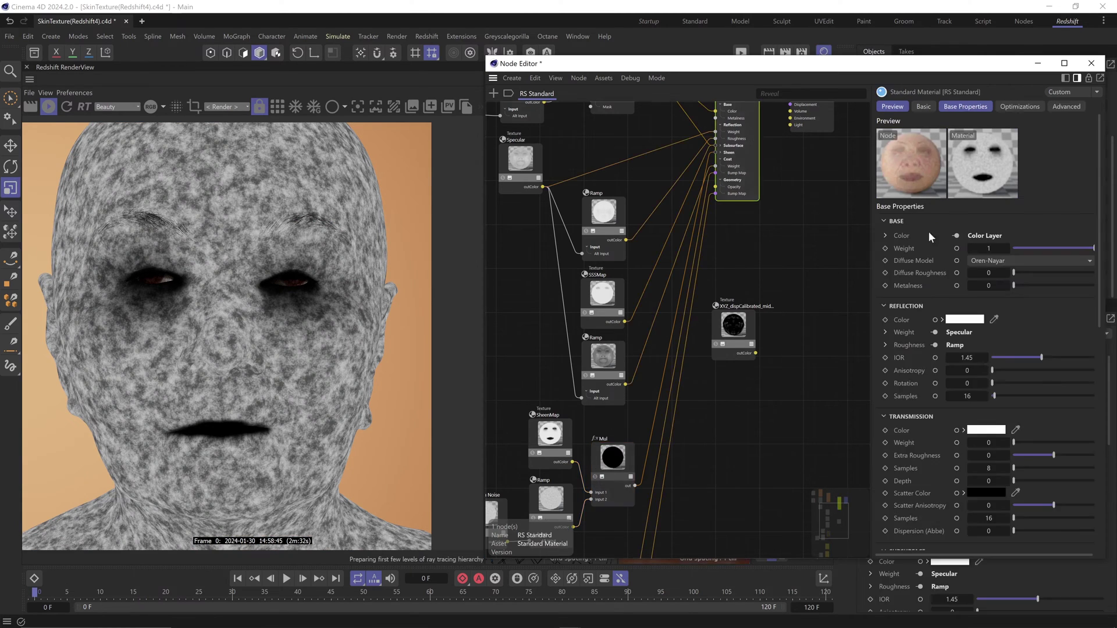
scroll(924, 276, down, 7)
click(966, 268)
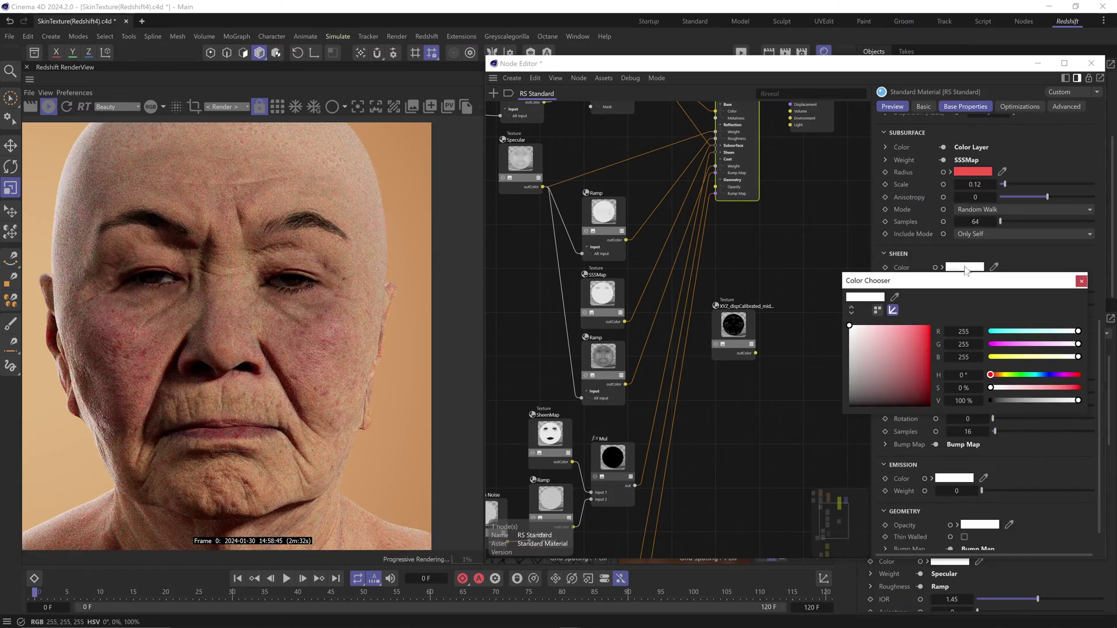
click(996, 375)
click(865, 327)
click(1080, 282)
key(ctrl+s)
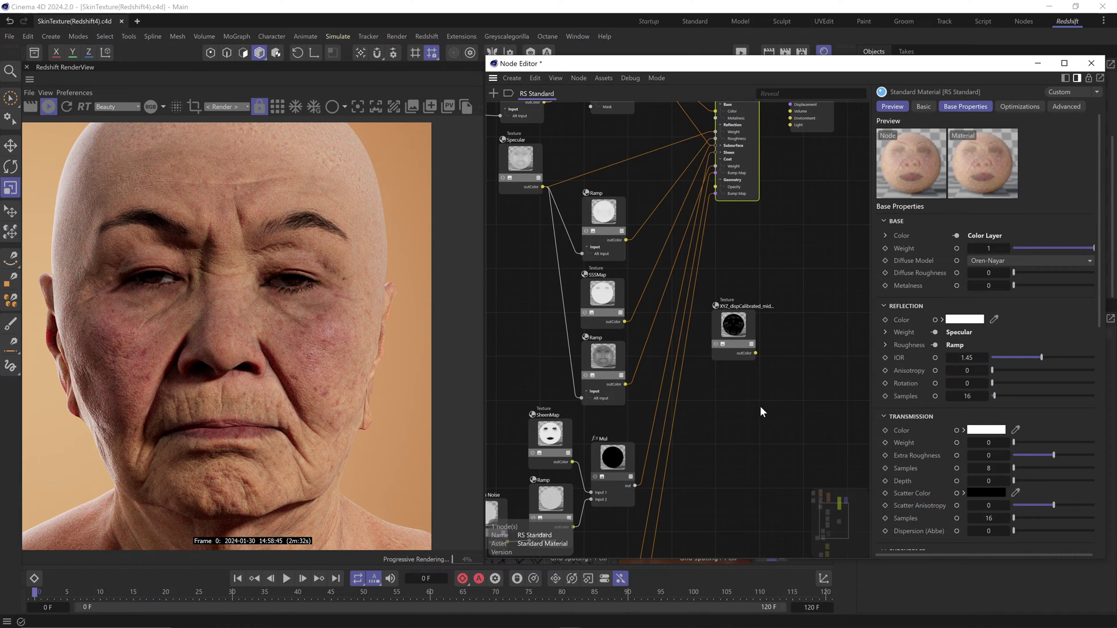
Step: Add a Displacement node driven by the XYZ_dispCalibrated texture and connect it to the Output's Displacement
scroll(734, 432, down, 3)
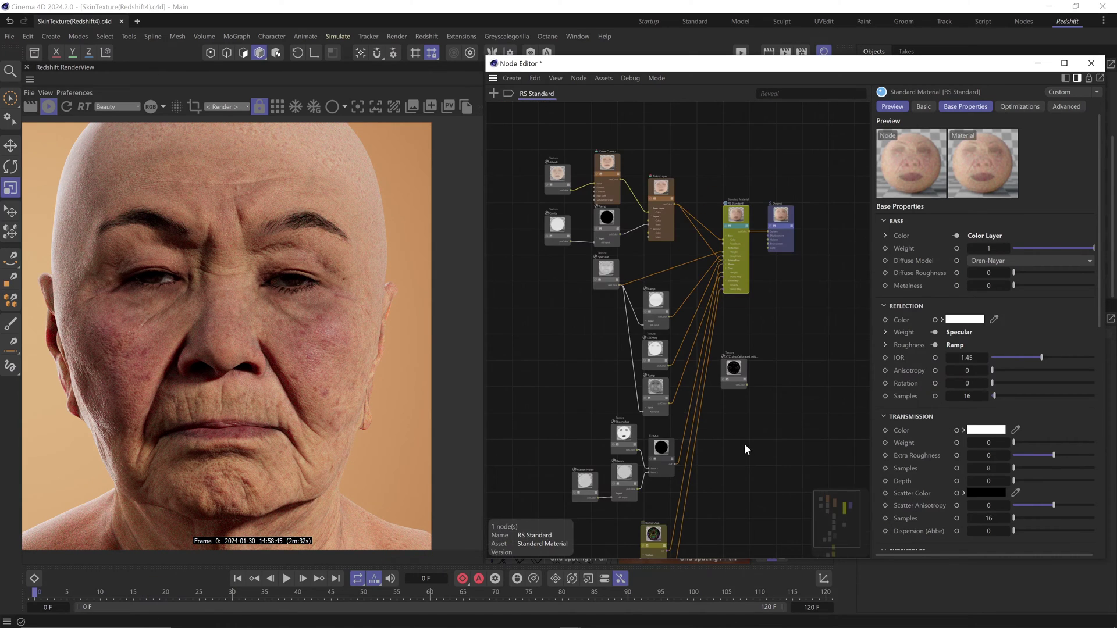
middle_drag(746, 443, 708, 384)
scroll(734, 242, up, 4)
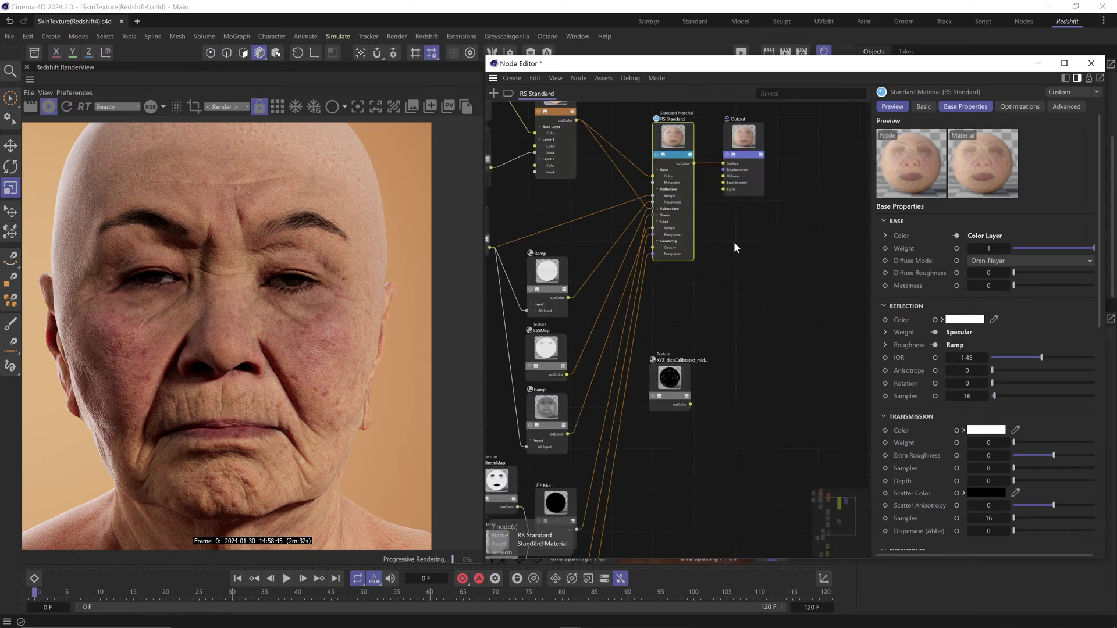
drag(742, 174, 826, 174)
click(707, 386)
text(cdisplacemen)
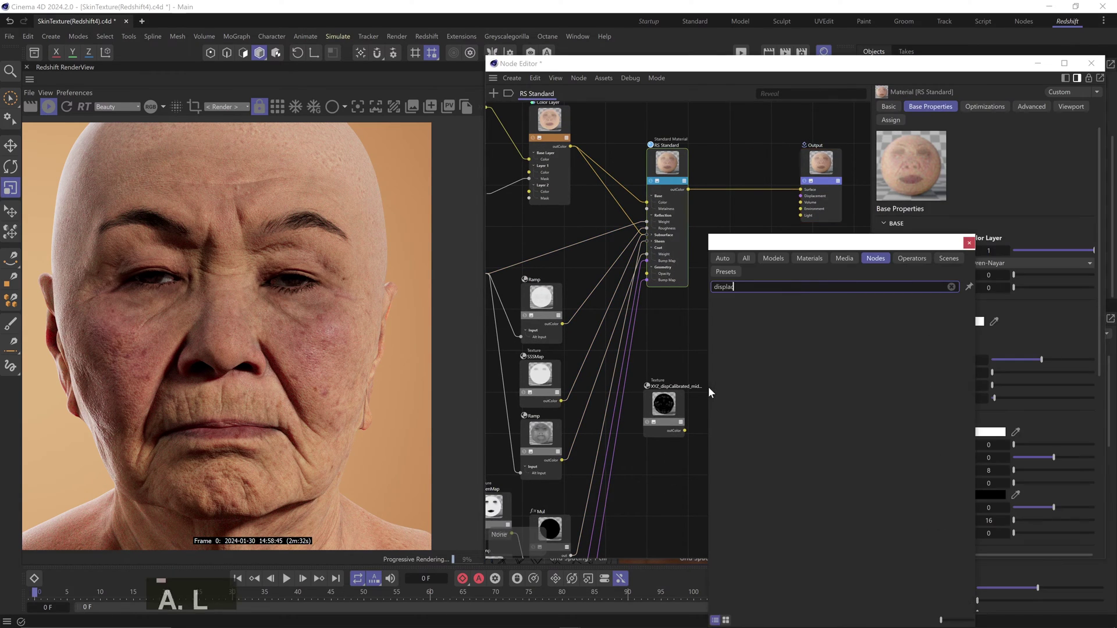
click(742, 314)
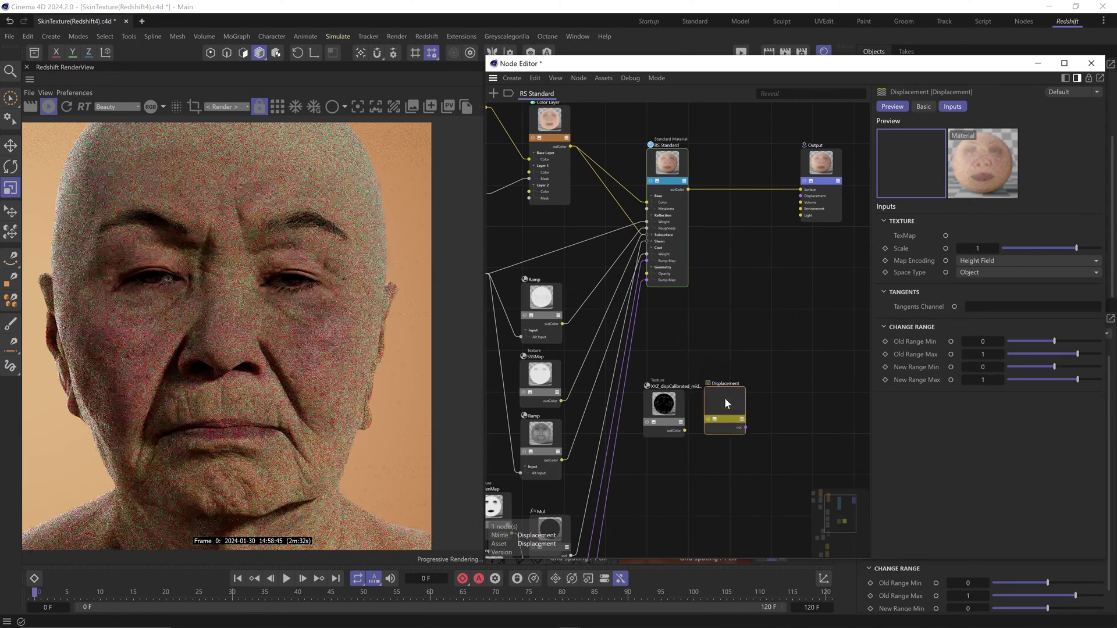
drag(720, 410, 801, 197)
click(843, 455)
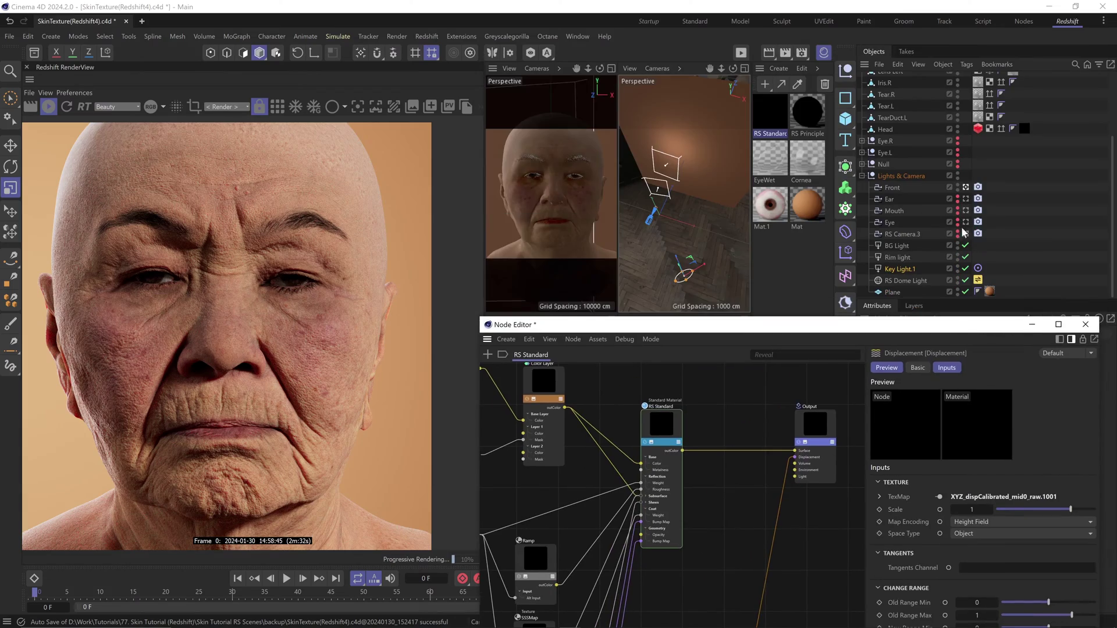
Step: Switch the render to the Eye camera and store a snapshot with displacement and bump maps connected
click(966, 228)
drag(908, 326, 898, 104)
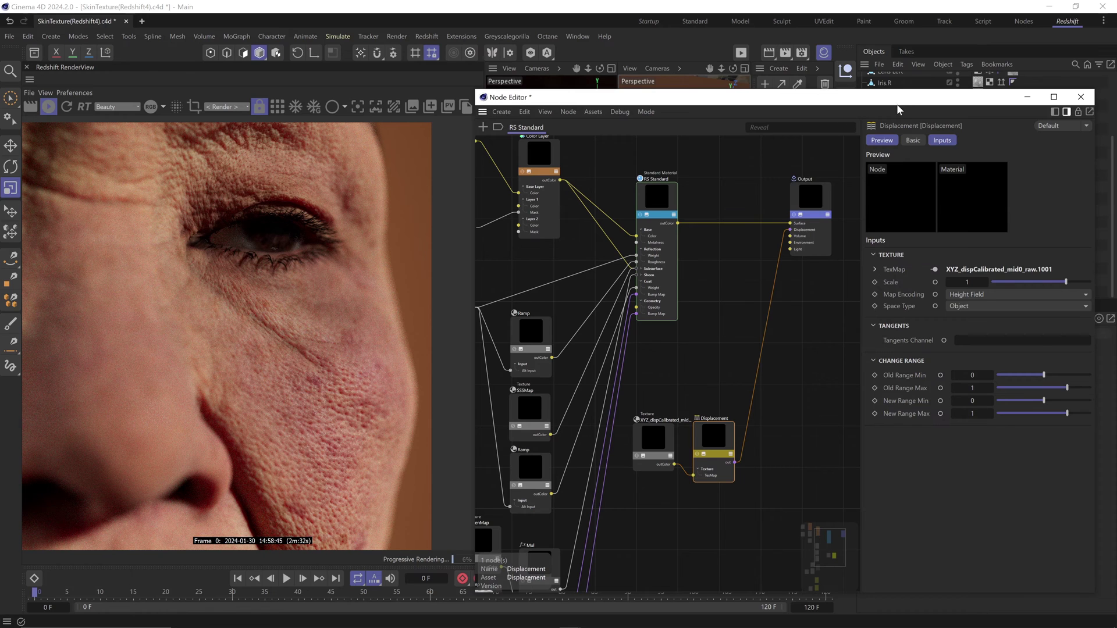
click(447, 106)
drag(1047, 93, 615, 129)
click(616, 135)
Step: Disconnect the Bump Map nodes from the material and store a snapshot with displacement only
middle_drag(738, 457, 786, 267)
click(617, 465)
scroll(237, 319, down, 2)
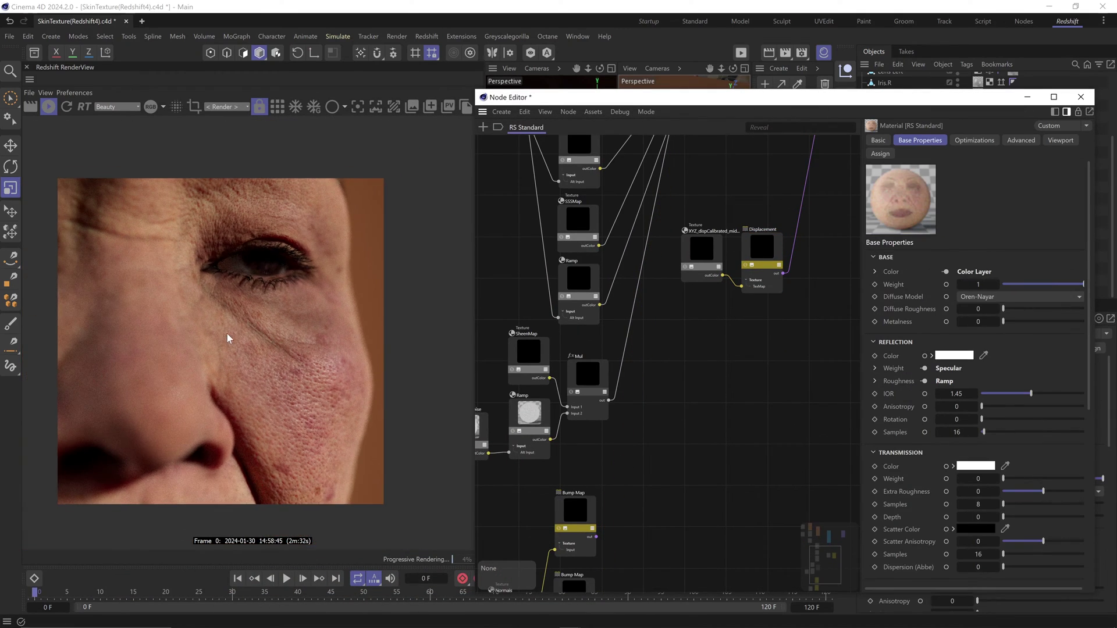
click(447, 106)
Step: Compare the Eye camera snapshots with and without bump maps around the eye, nose and cheek
scroll(324, 324, down, 3)
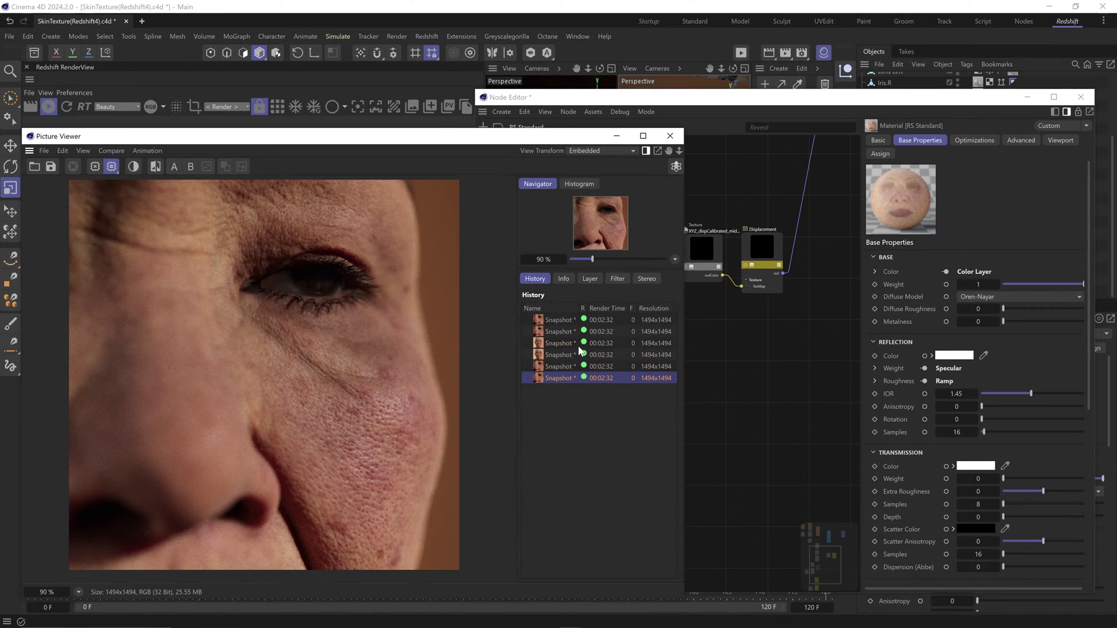
key(Up)
key(Down)
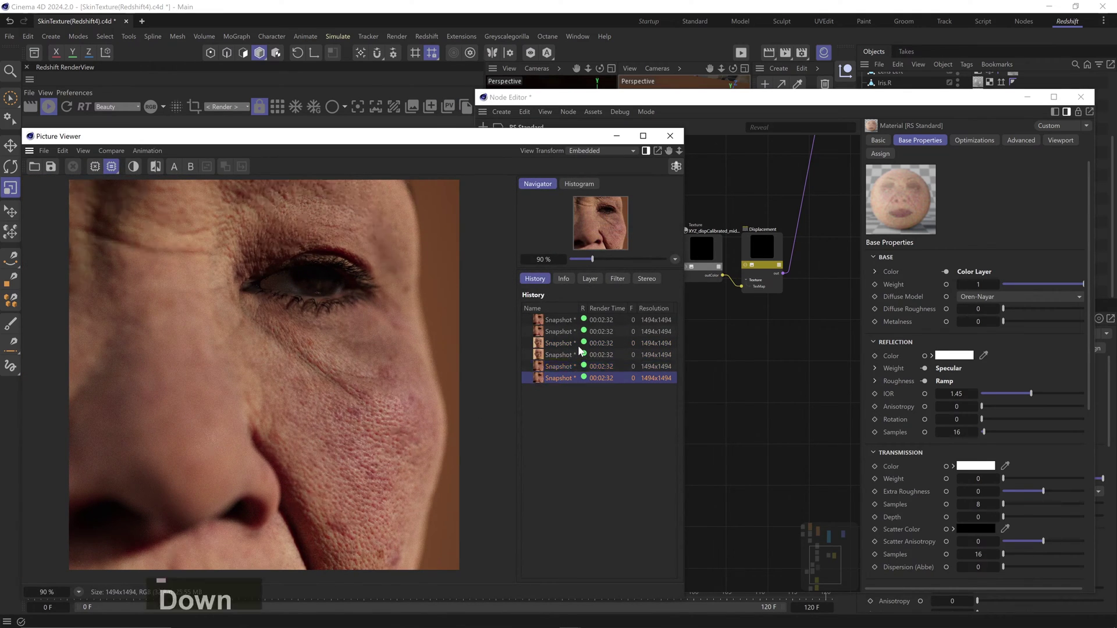
key(Up)
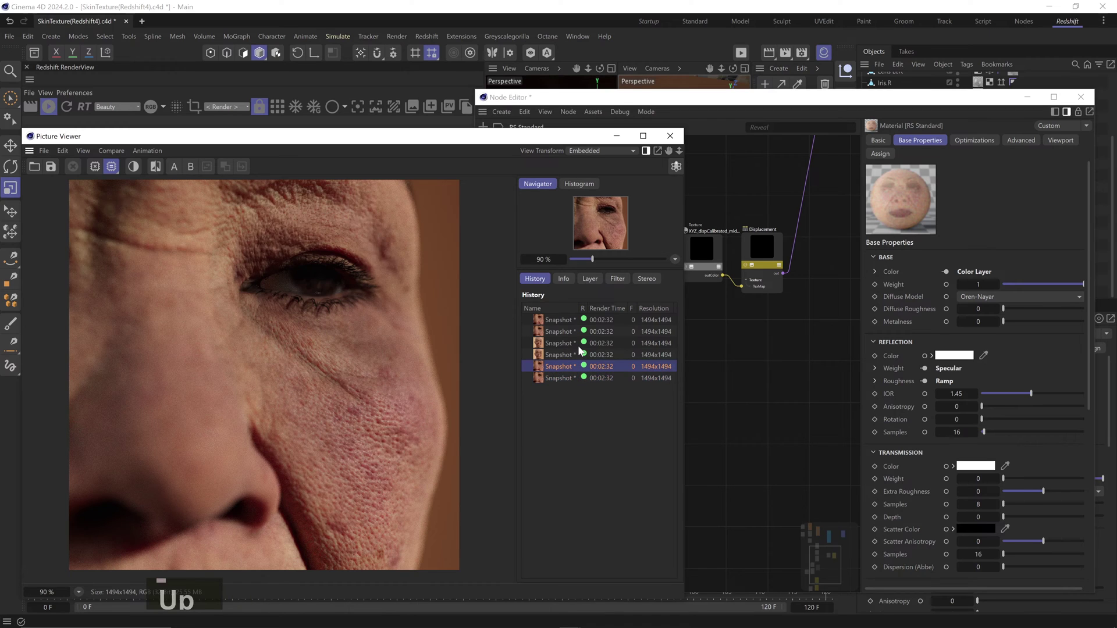
key(Down)
key(Up)
key(Down)
key(Up)
key(Down)
key(Up)
key(Down)
key(Up)
key(Down)
key(Up)
key(Down)
key(Up)
key(Down)
key(Up)
key(Down)
Step: Reconnect the lower Bump Map node to the material's geometry Bump Map and set its Height Scale to 0.5
click(764, 323)
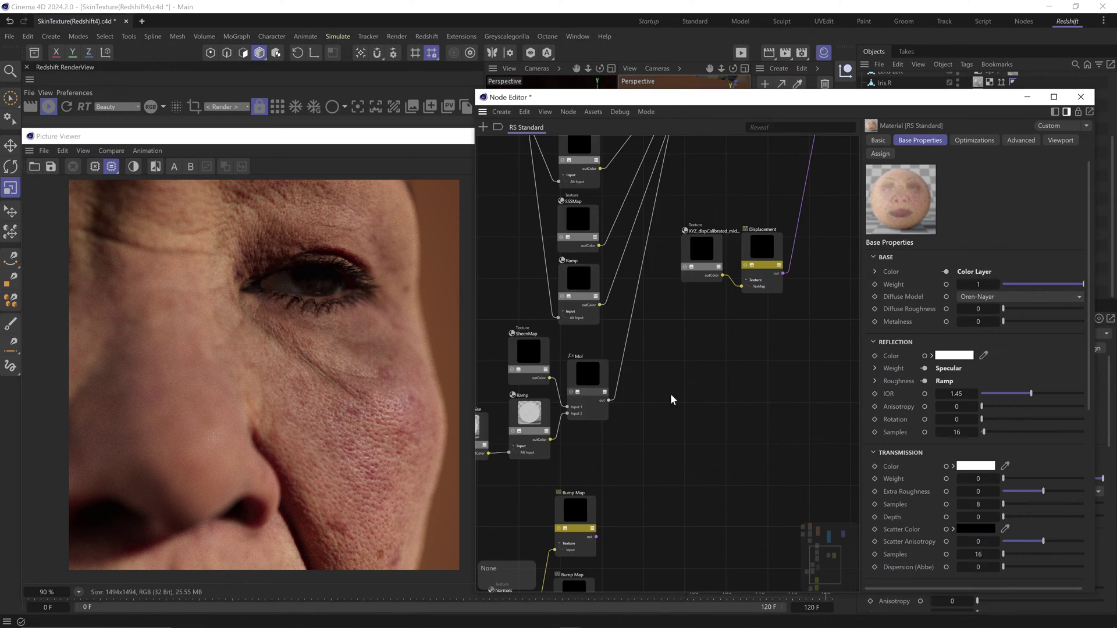
middle_drag(610, 528, 606, 441)
scroll(593, 545, down, 4)
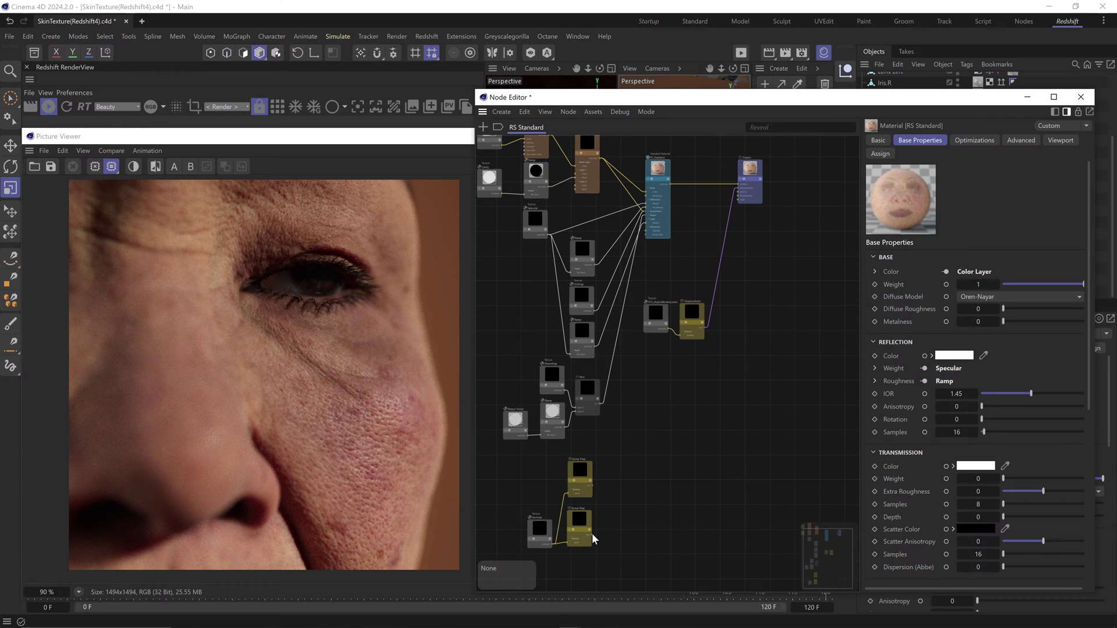
drag(592, 533, 646, 242)
click(574, 517)
double_click(992, 306)
text(0.5)
key(Return)
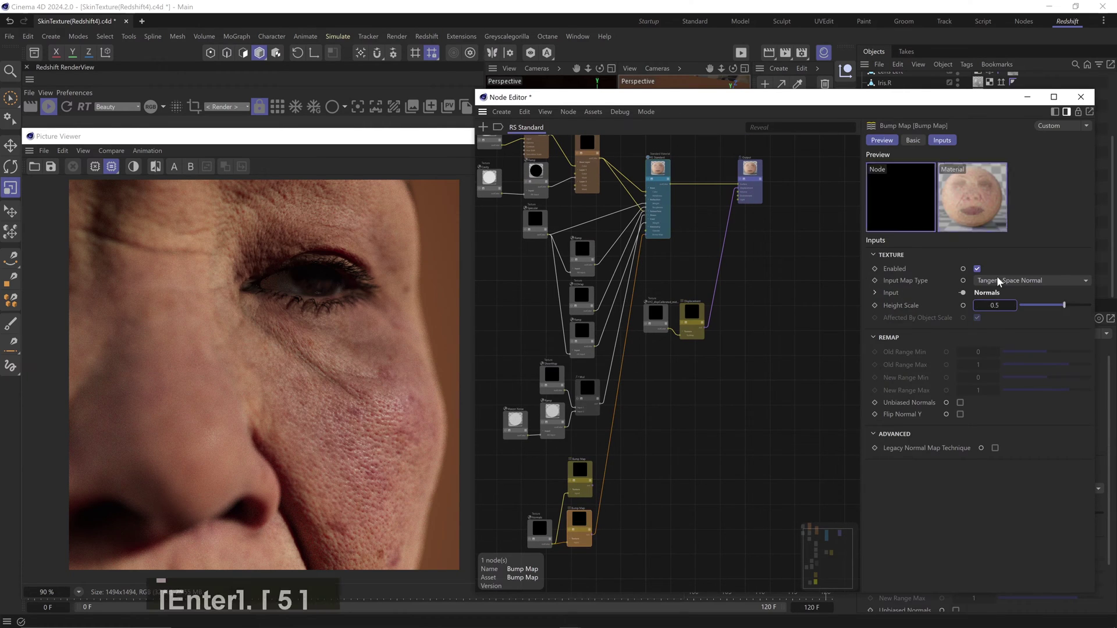
Step: Compare the snapshot using 0.5 bump height with the displacement-only snapshot on the cheek and nose
click(365, 154)
drag(365, 154, 509, 95)
click(691, 343)
key(Up)
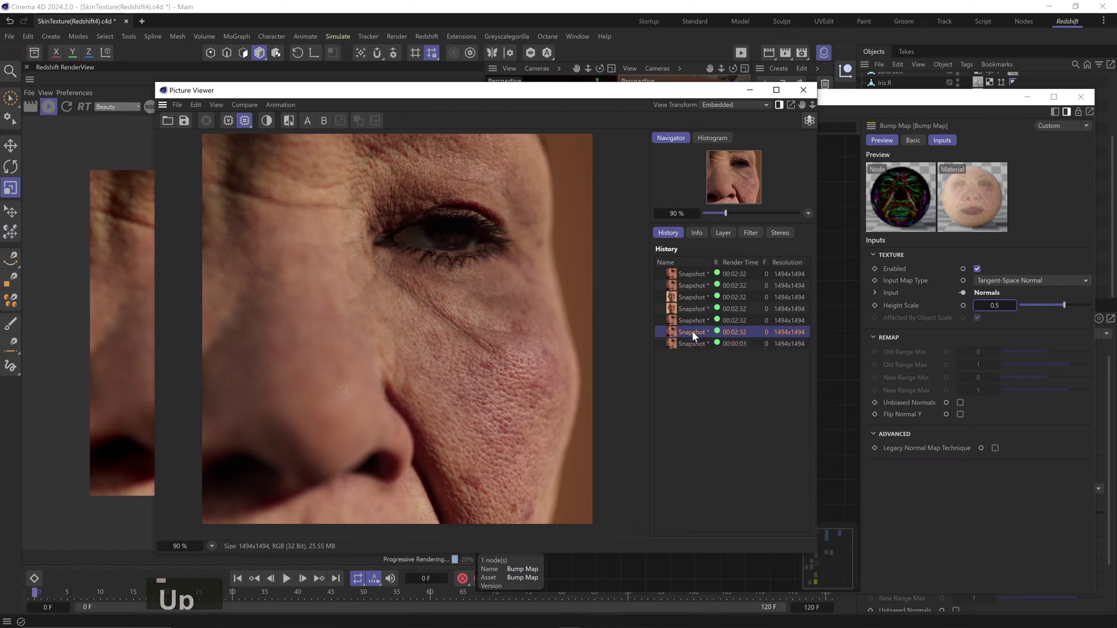
key(Down)
key(Up)
key(Down)
key(Up)
key(Up)
key(Down)
key(Down)
key(Up)
key(Up)
key(Down)
key(Down)
key(Up)
key(Up)
key(Down)
key(Down)
key(Up)
key(Up)
key(Down)
key(Down)
click(694, 333)
click(694, 342)
click(695, 332)
click(696, 340)
click(697, 330)
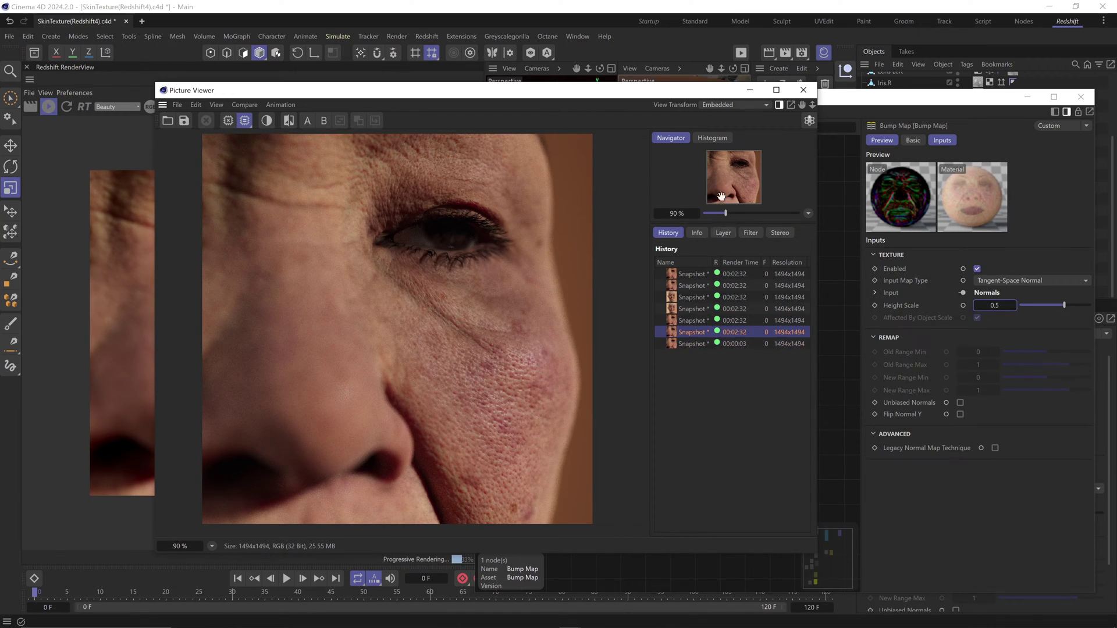
click(804, 90)
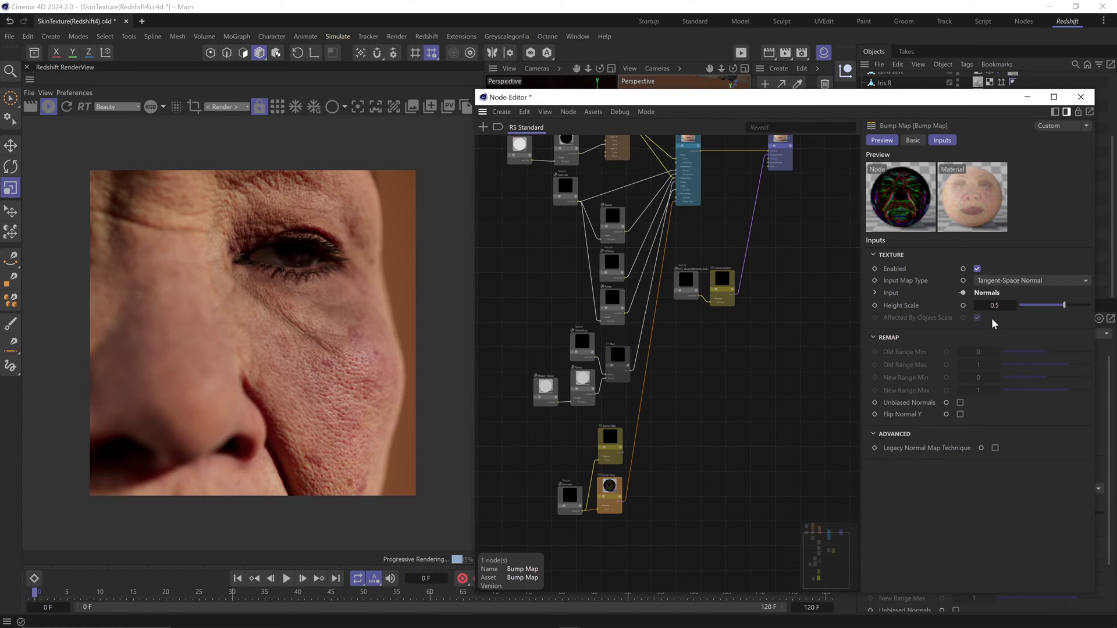
Step: Set the geometry Bump Map's Height Scale to 0.25
double_click(995, 305)
text(0.25)
key(Return)
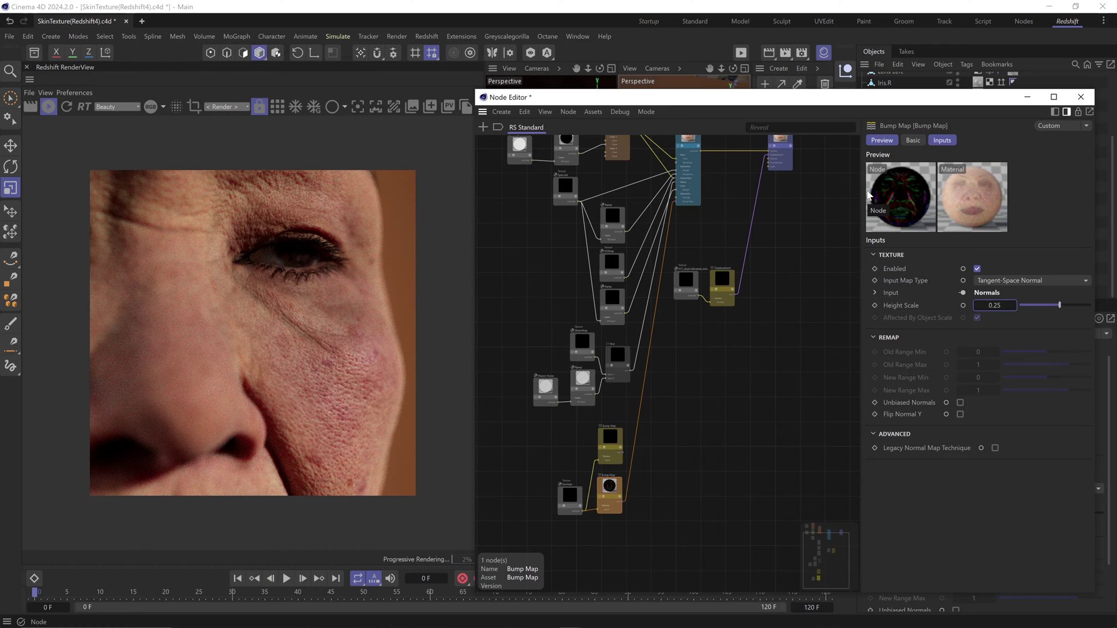
Step: Turn off Key Light.1 and Rim light, checking the ear through the Ear camera, and return to the Front camera
click(966, 188)
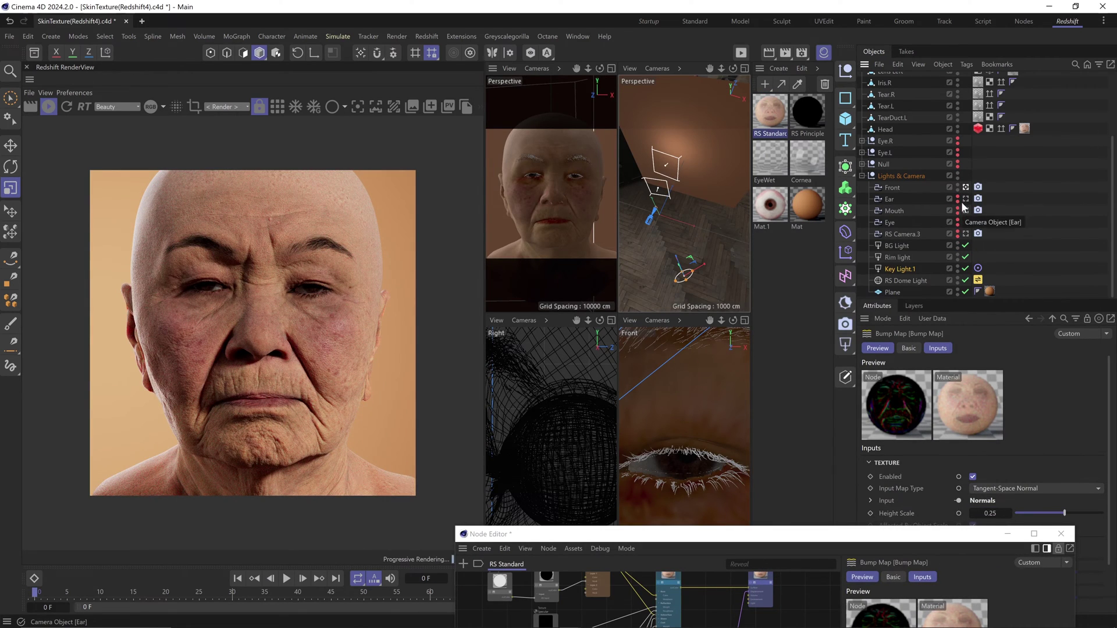
click(965, 269)
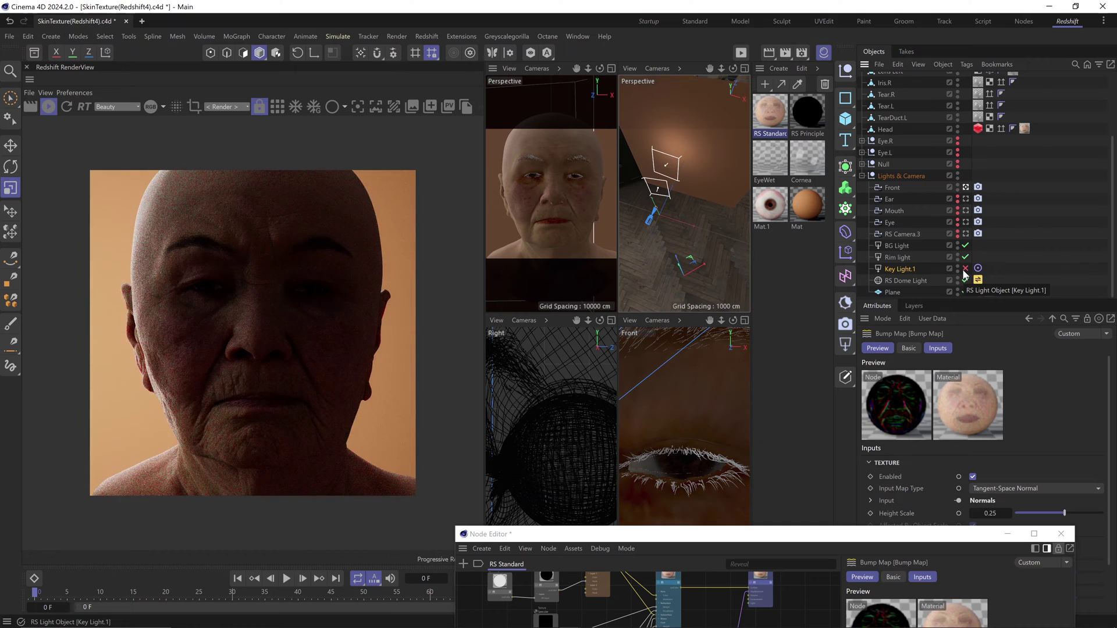
click(966, 198)
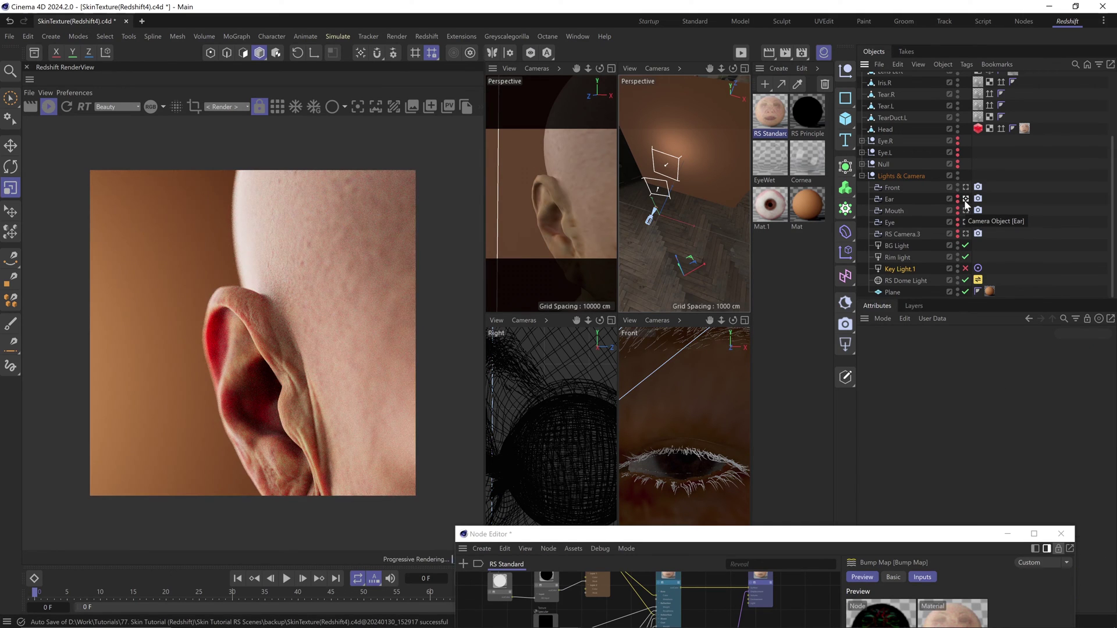
click(965, 257)
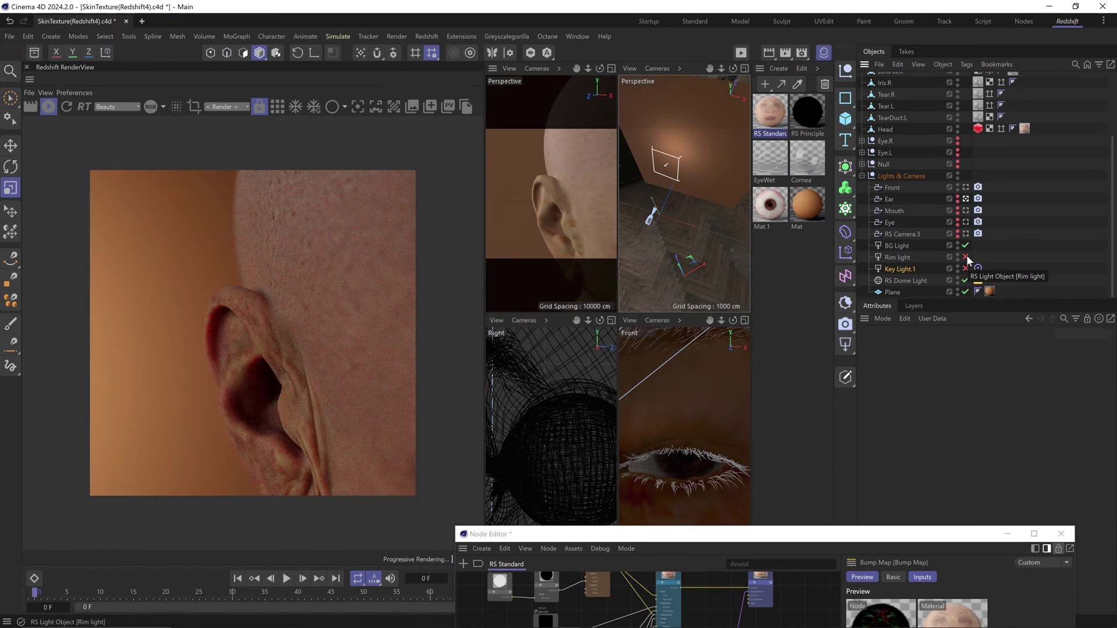
click(966, 187)
Step: Load the outdoor user HDRI "kiara 8 sunset 8k.hdr" into the RS Dome Light from the Plus Library
ctrl+alt+drag(917, 280, 919, 275)
click(977, 280)
click(900, 382)
click(634, 247)
scroll(801, 359, down, 10)
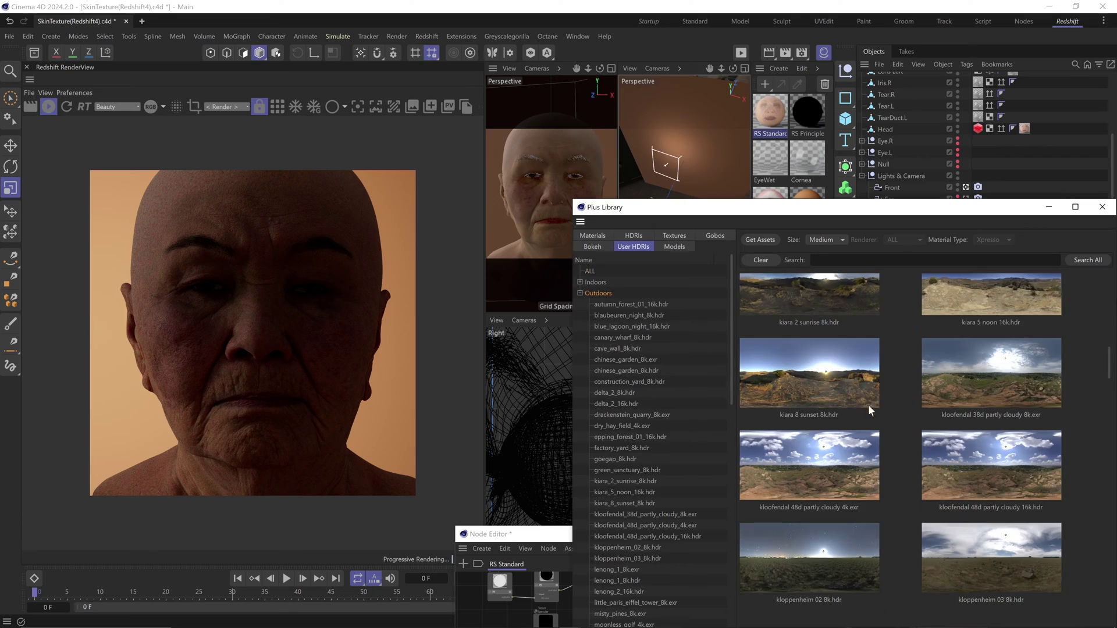
double_click(866, 401)
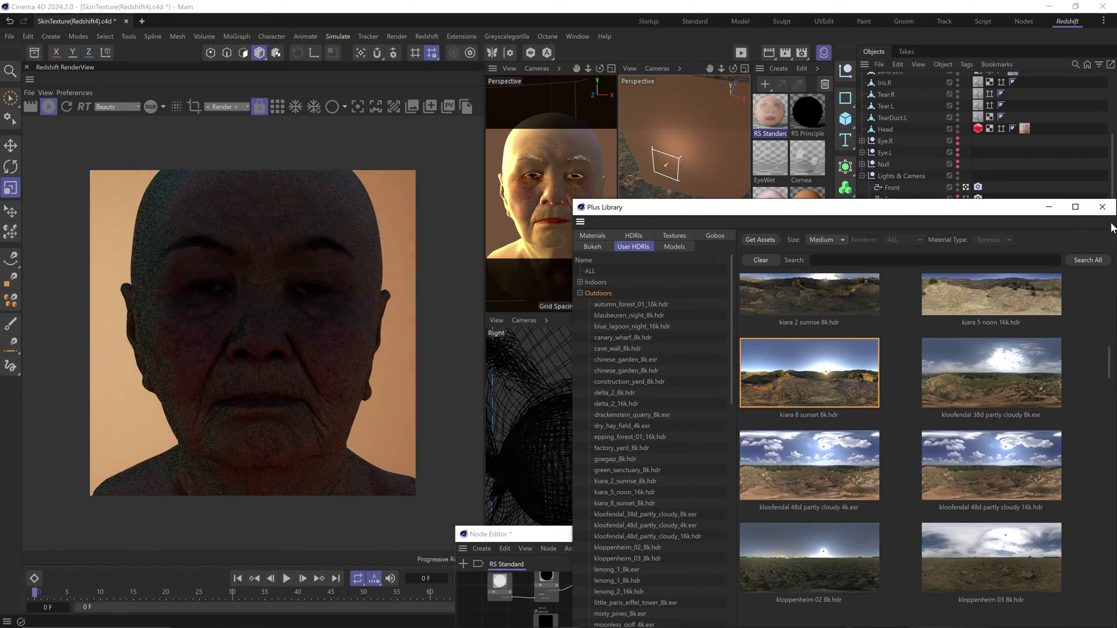
Step: Turn off the BG Light and set the sunset dome light's exposure to about -0.784
click(1102, 206)
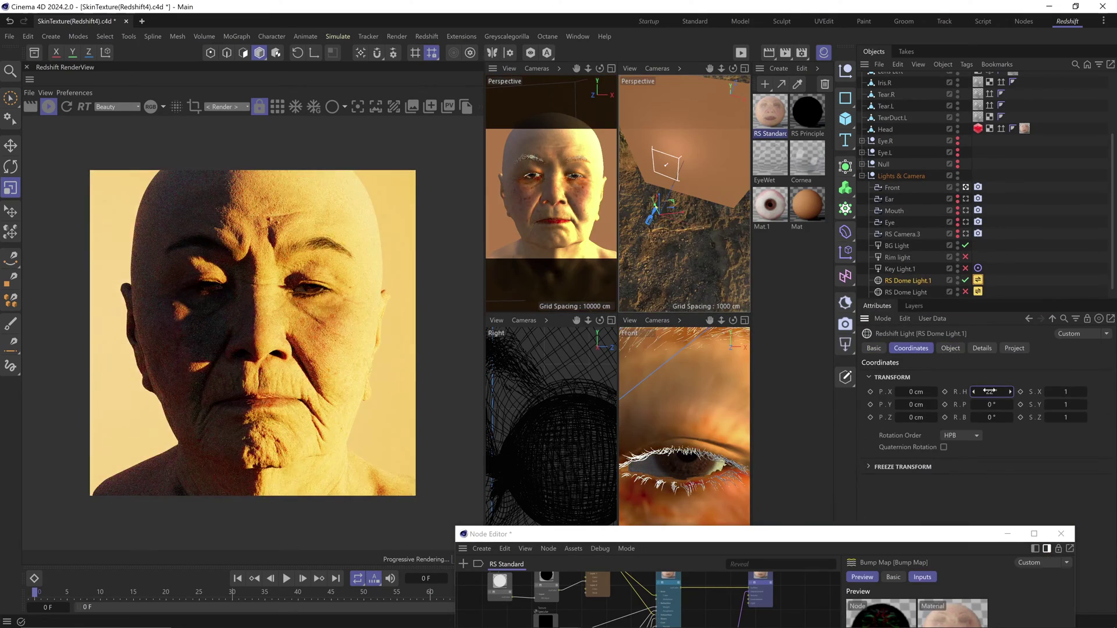
click(949, 348)
scroll(970, 277, down, 1)
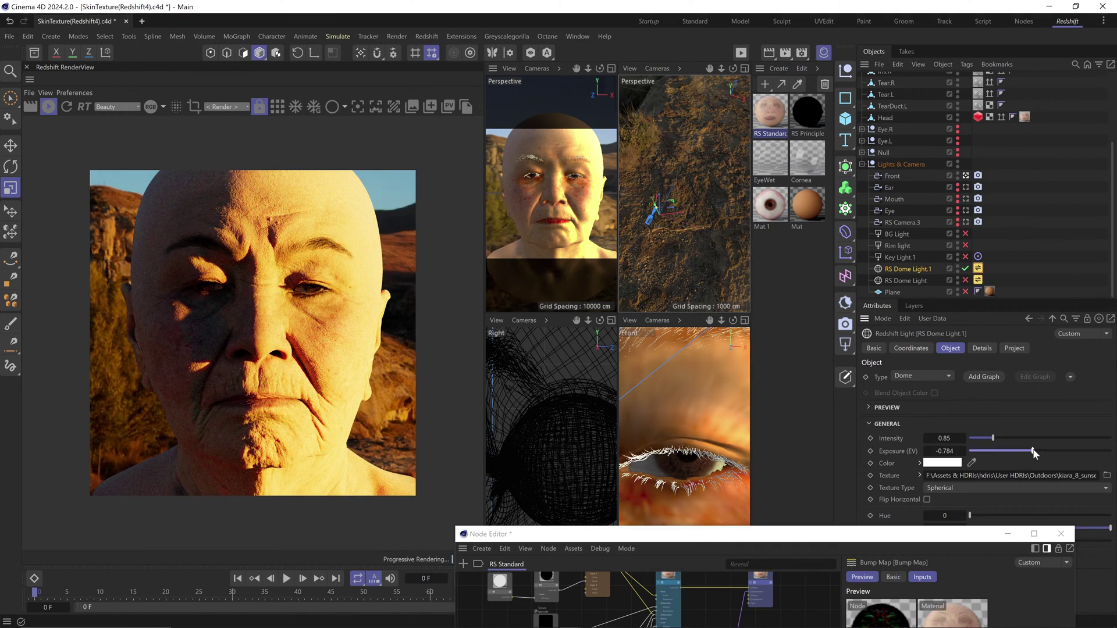
click(1033, 452)
Step: Adjust the sunset dome light's intensity and rotate its heading until the sun backlights the head
click(1001, 438)
click(911, 348)
drag(992, 391, 989, 391)
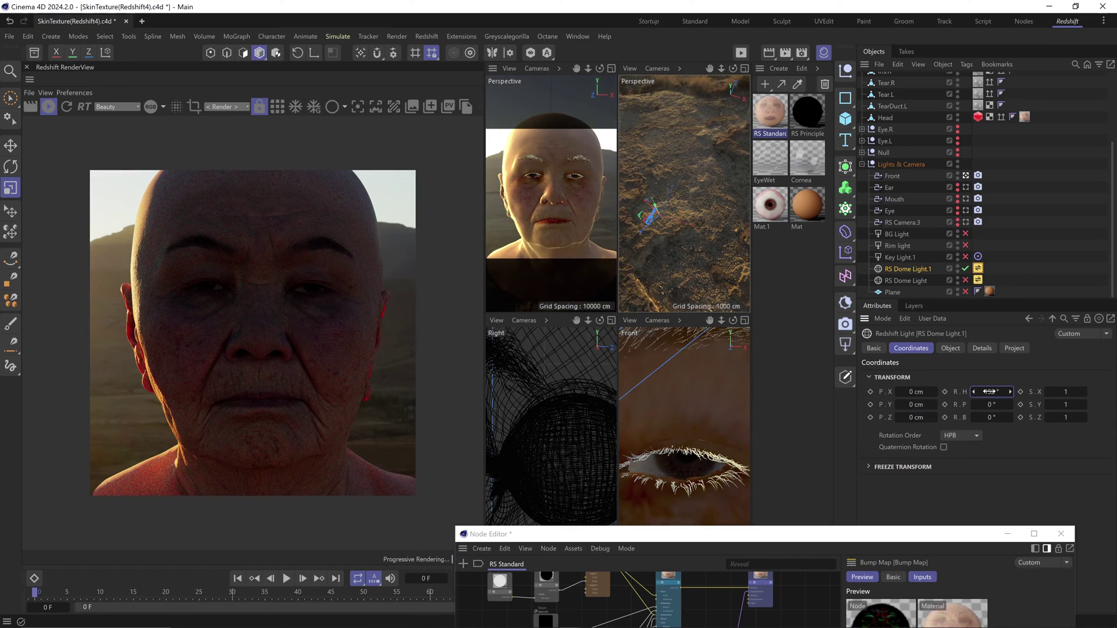
Step: Duplicate the dome light and load the outdoor user HDRI "old outdoor theater 8k.hdr" into the copy from the Plus Library
ctrl+drag(907, 269, 907, 265)
click(951, 347)
click(506, 36)
click(633, 246)
click(598, 293)
scroll(866, 401, down, 20)
scroll(866, 400, down, 2)
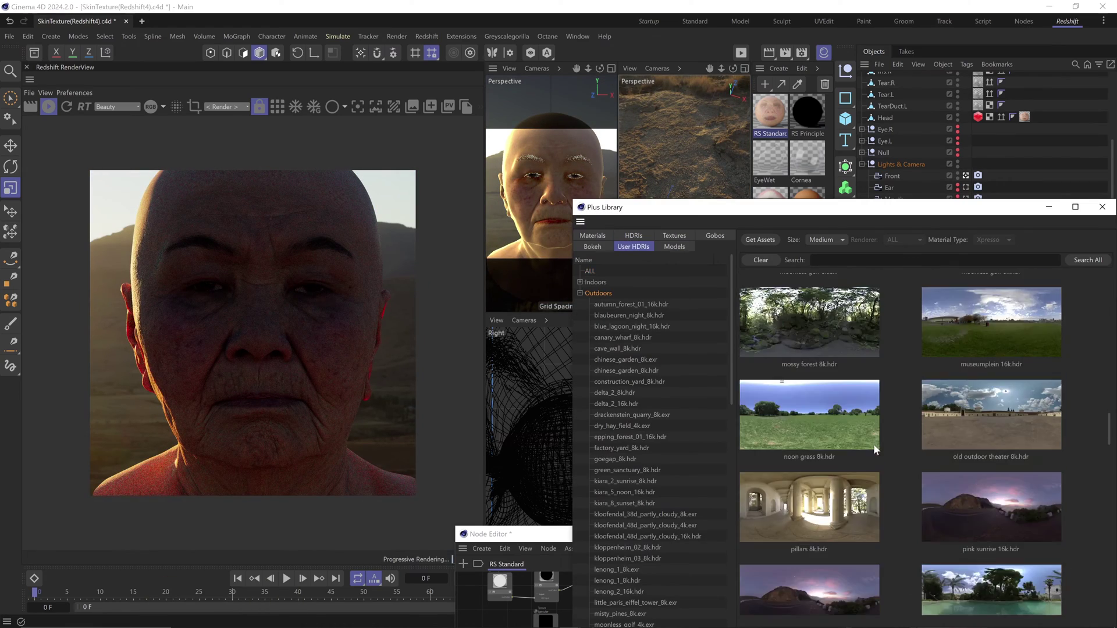
click(985, 414)
click(1102, 208)
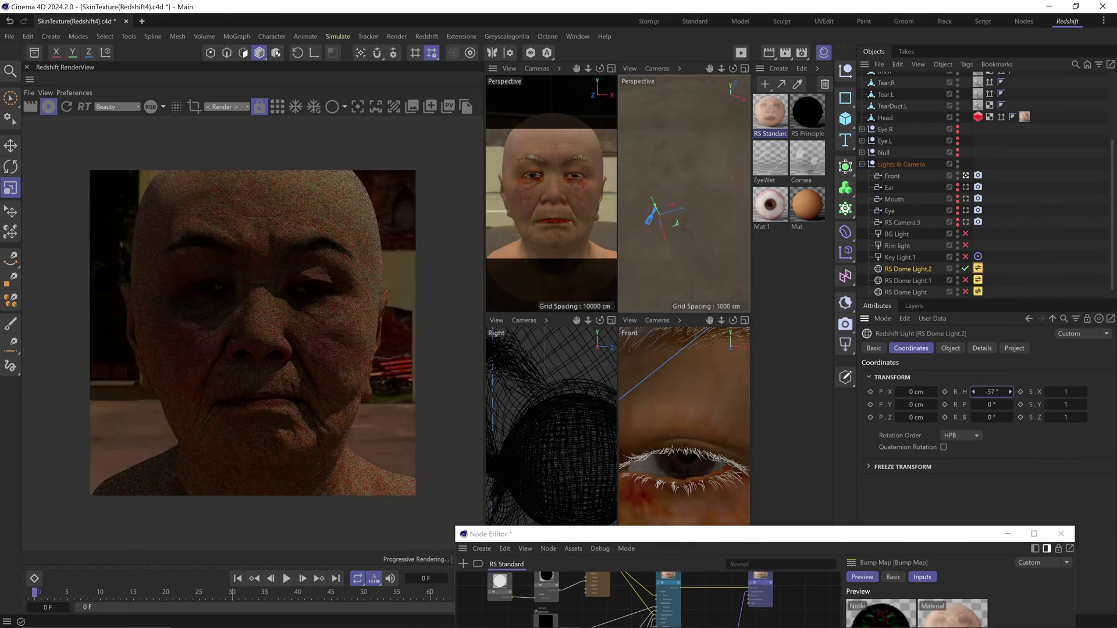
Step: Set the theater dome light's exposure to 1 and its intensity to about 1.68
click(949, 348)
double_click(944, 452)
text(1)
key(Return)
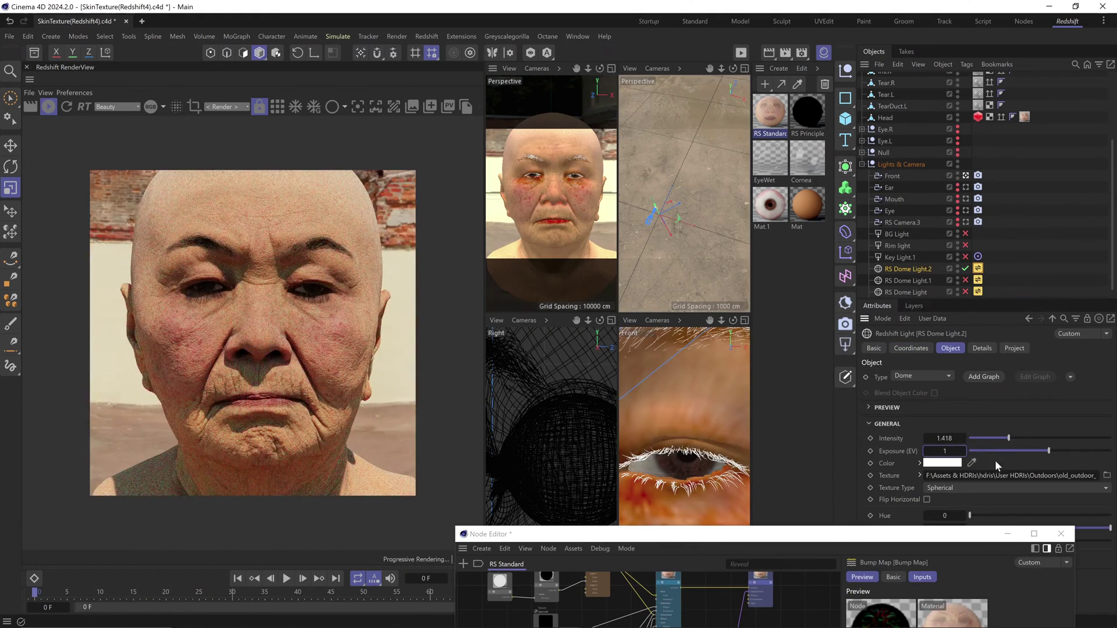
drag(1007, 439, 1017, 439)
Step: Leave the Front camera for a close-up of the skin and set the Displacement node's Scale to 0.8
click(965, 176)
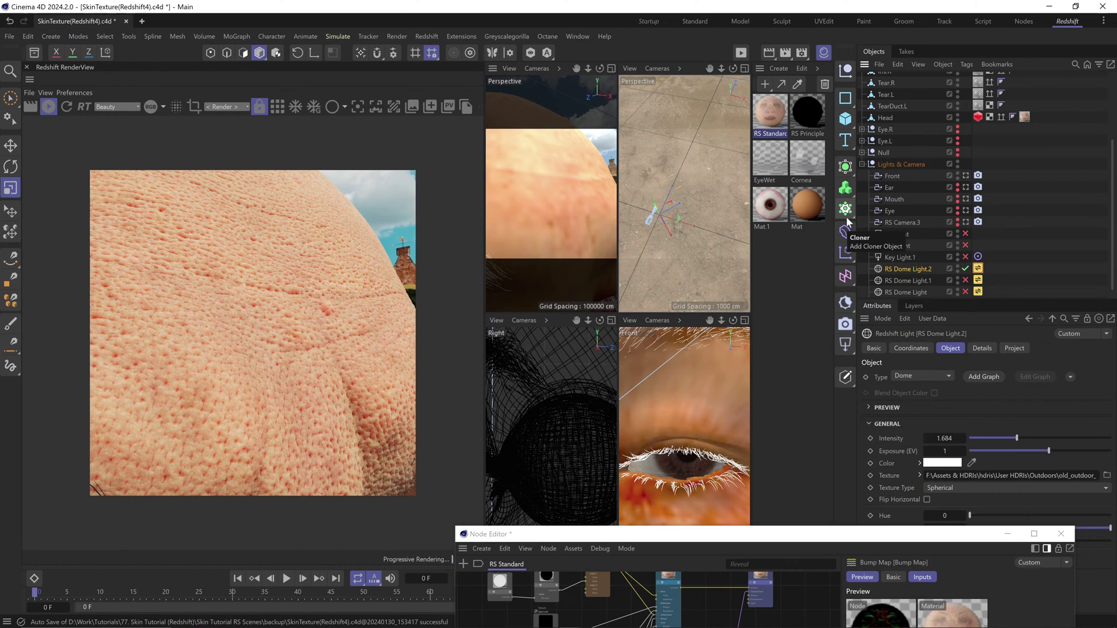
drag(698, 533, 679, 166)
click(680, 349)
double_click(929, 352)
text(.8)
key(Return)
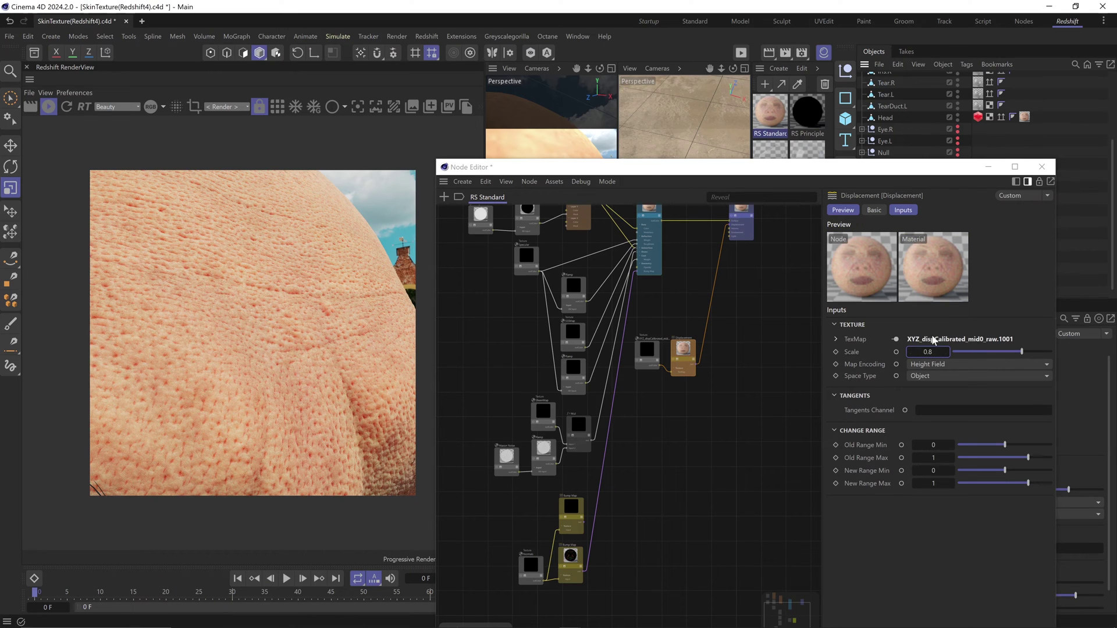
Step: Inspect the skin up close around the cheek, eye, nose and mouth, and return to the Front camera
drag(814, 167, 837, 303)
drag(576, 68, 575, 67)
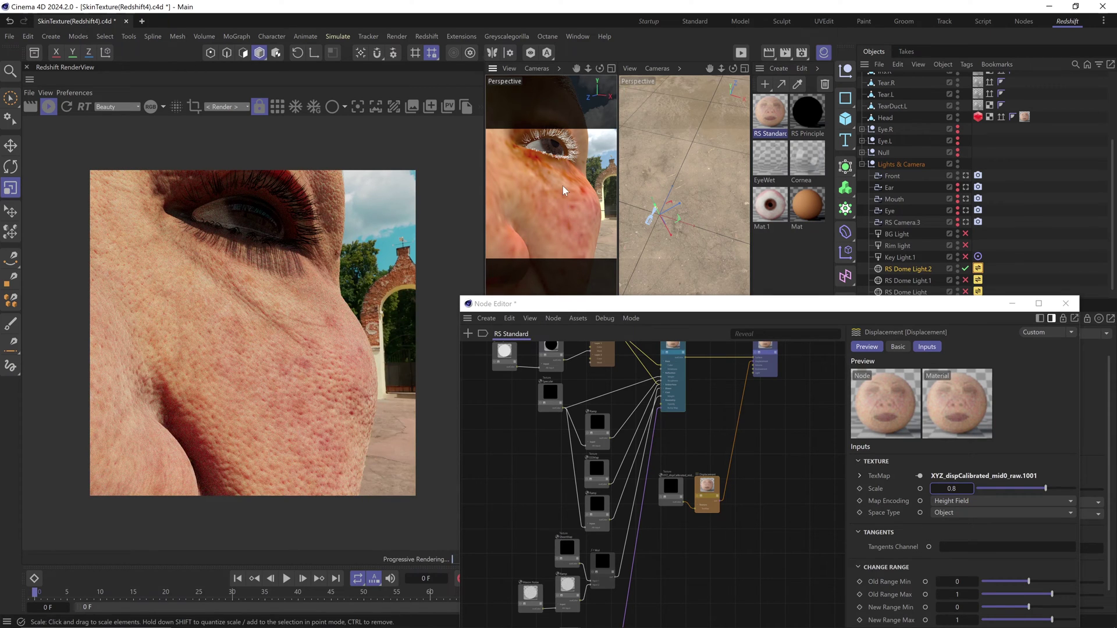
key(2)
drag(563, 187, 615, 177)
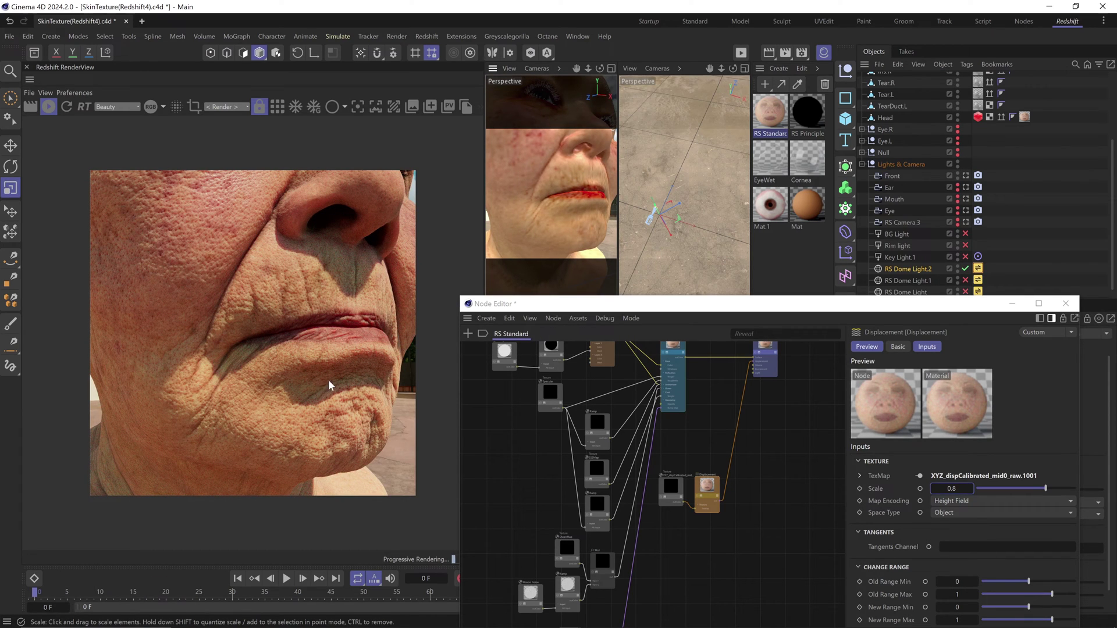
click(966, 176)
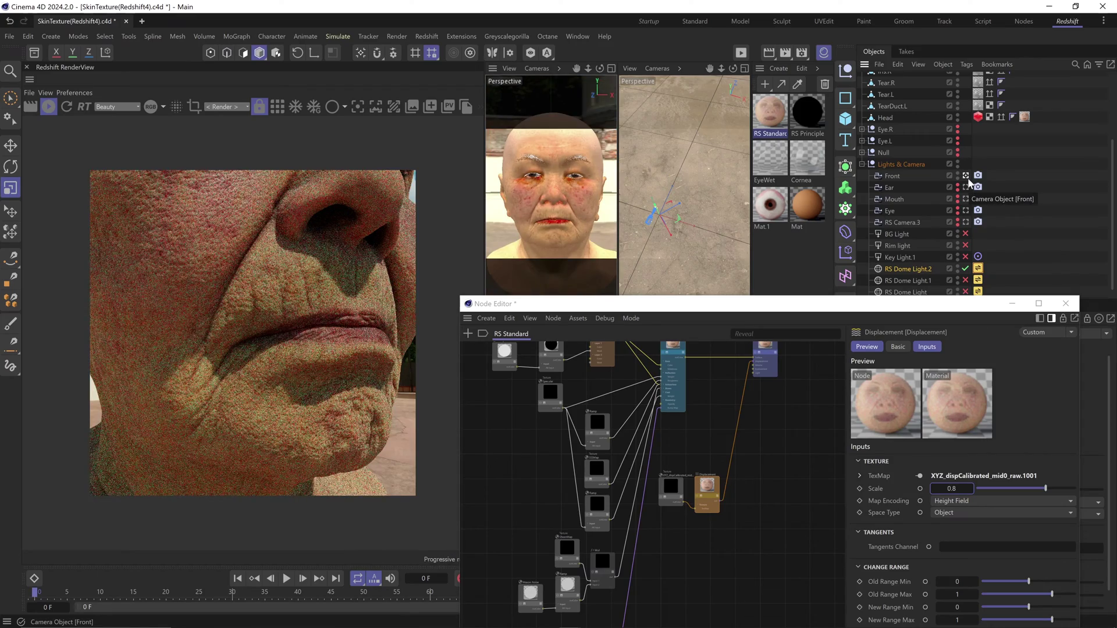